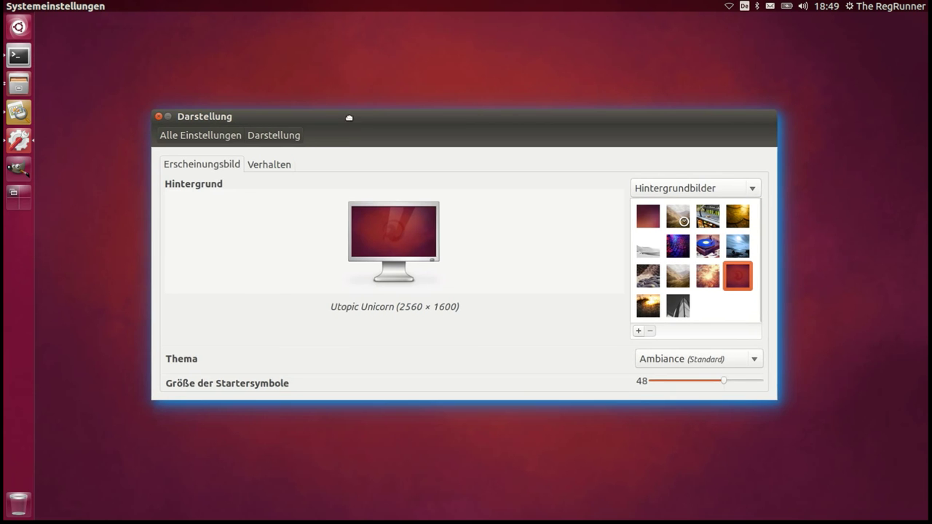
Close the Darstellung appearance settings window, leaving only the red unicorn wallpaper desktop
drag(347, 118, 357, 105)
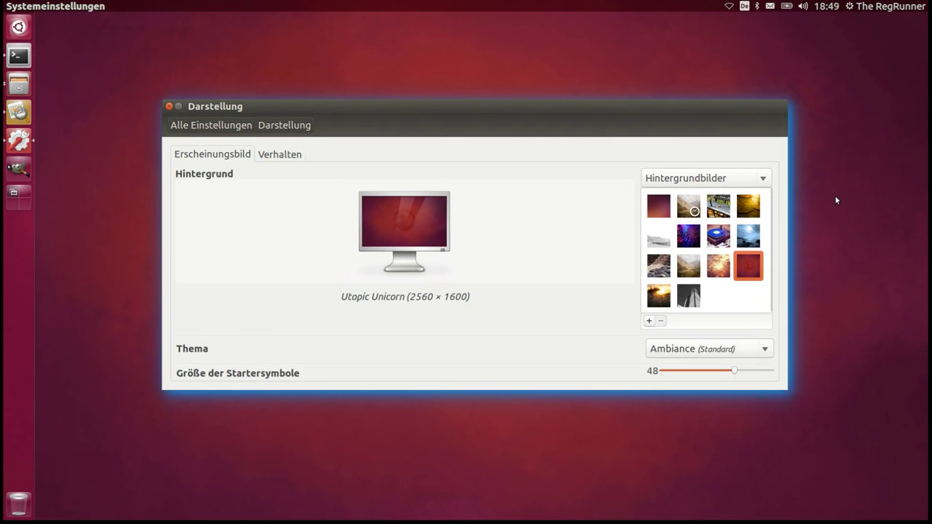
right_click(837, 200)
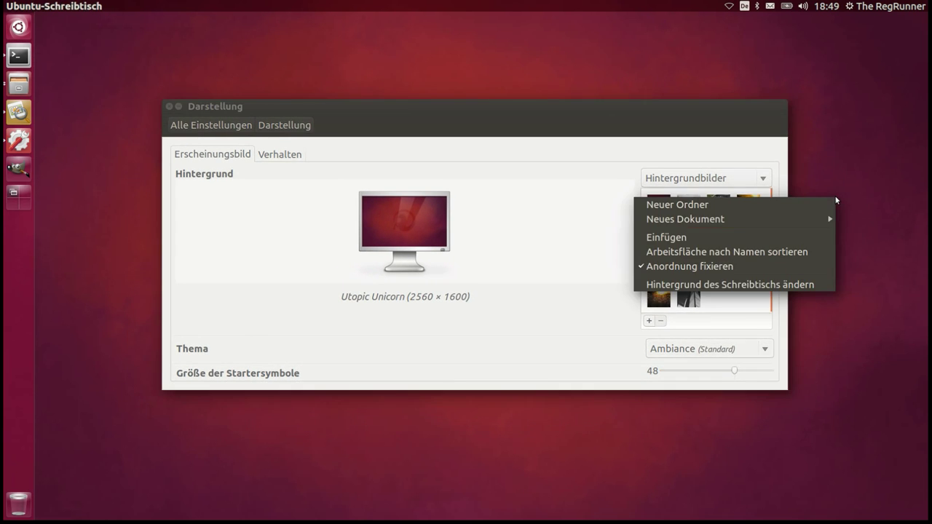
click(644, 115)
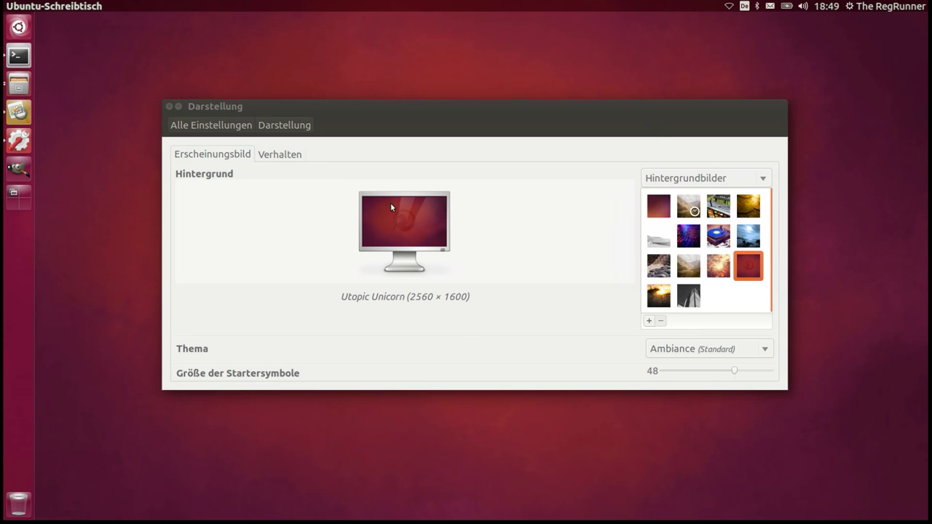
click(179, 107)
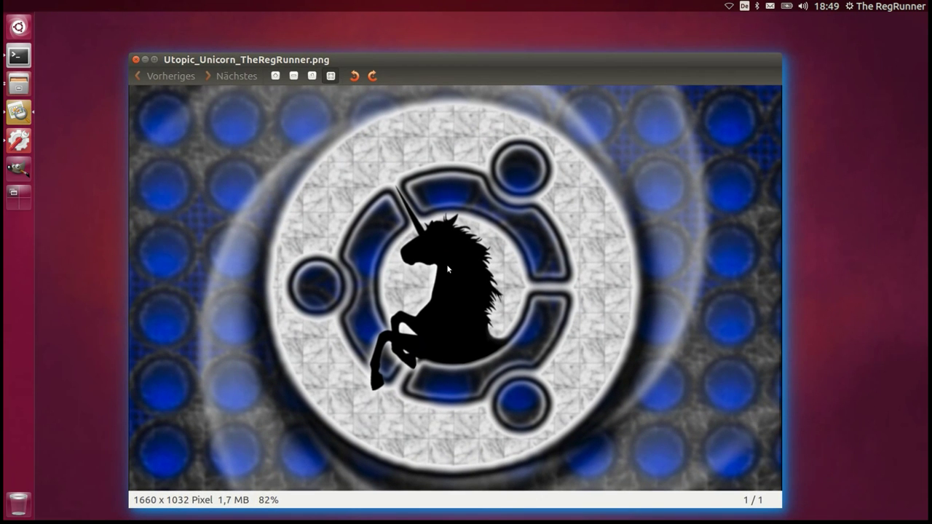
Set the blue marble unicorn image as wallpaper, then reopen the desktop background settings
right_click(419, 244)
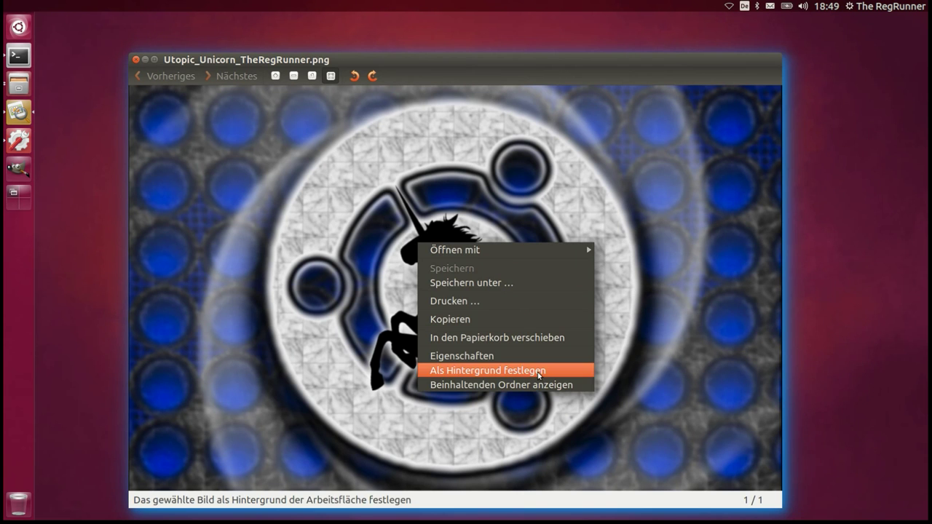
click(539, 373)
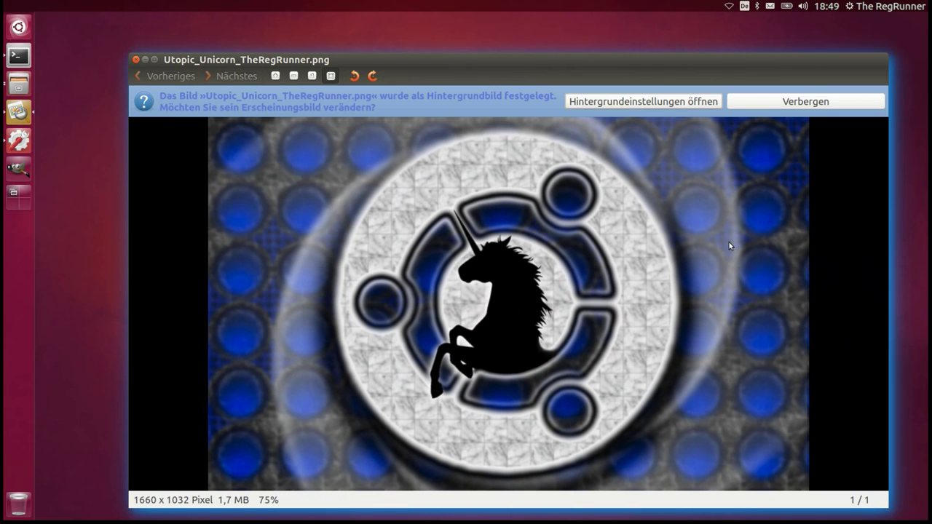
click(144, 60)
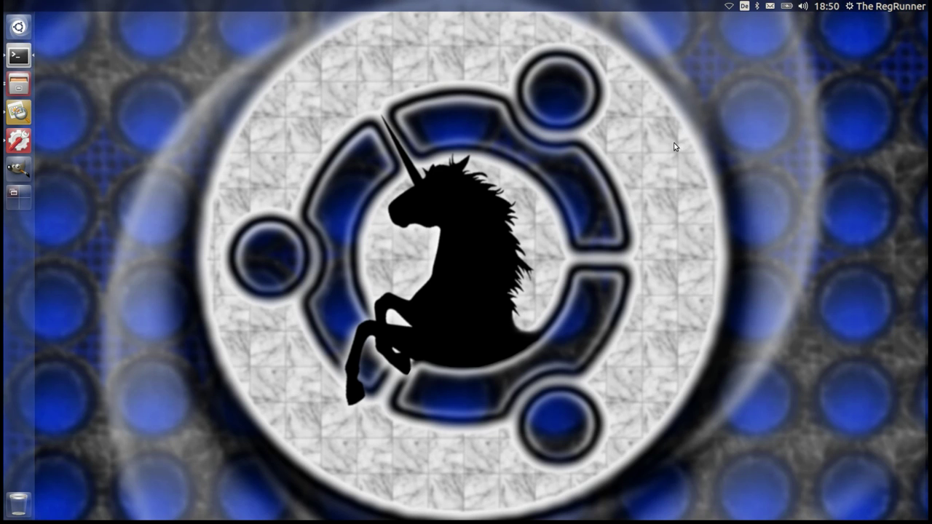
right_click(405, 145)
click(555, 230)
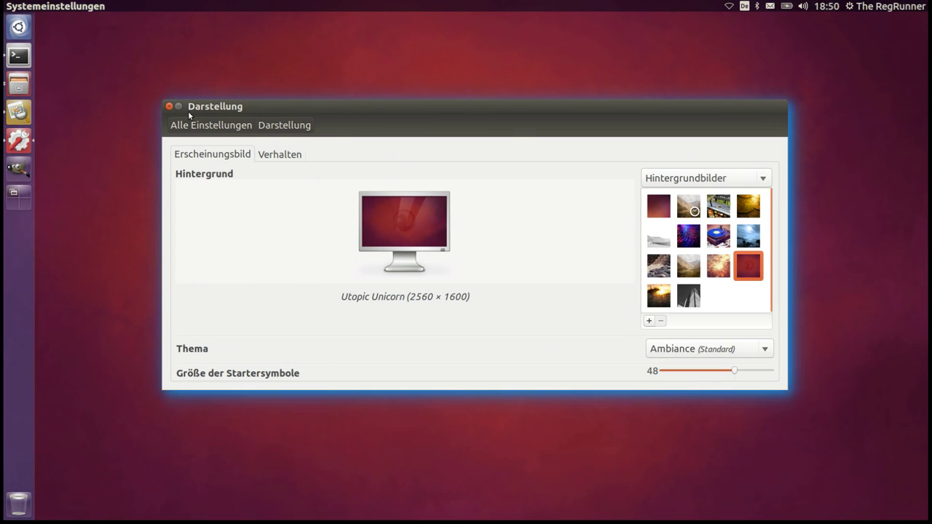
Close the Darstellung window with the red Utopic Unicorn wallpaper restored
click(168, 107)
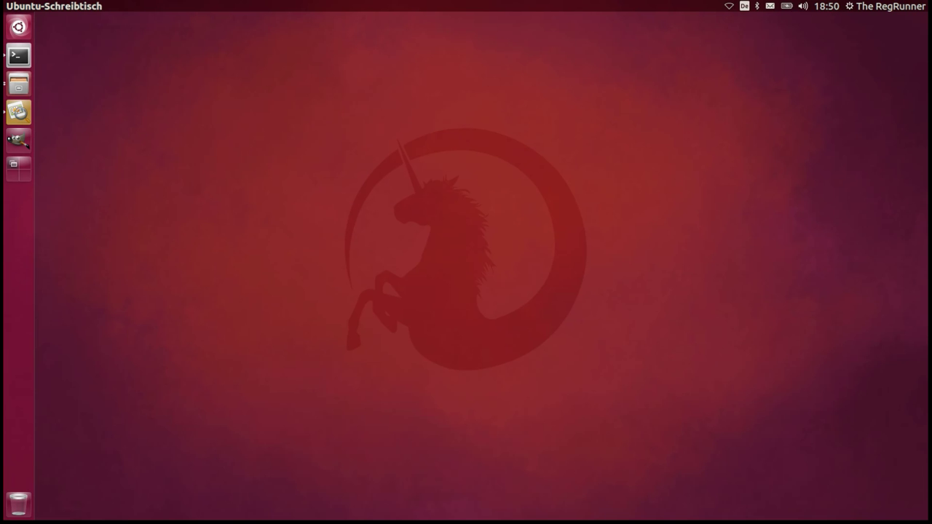
Position the /usr/share/backgrounds Files window in the upper middle of the desktop
drag(925, 89, 501, 93)
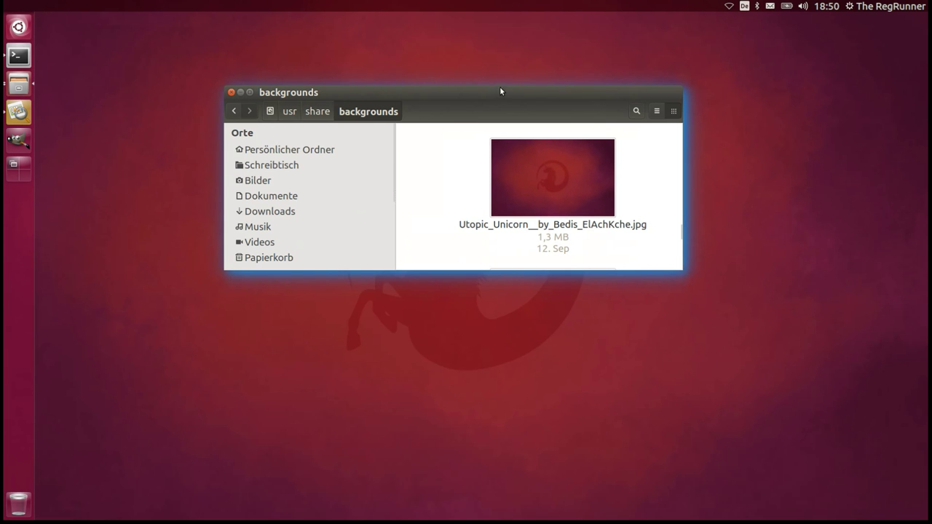
super+scroll(323, 66, up, 1)
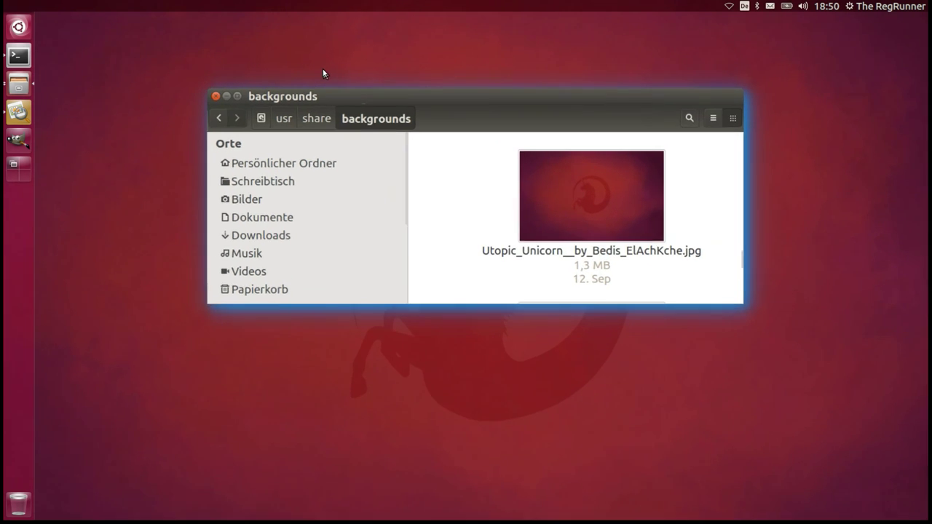
super+scroll(323, 67, up, 2)
super+scroll(323, 66, up, 2)
super+scroll(324, 66, up, 1)
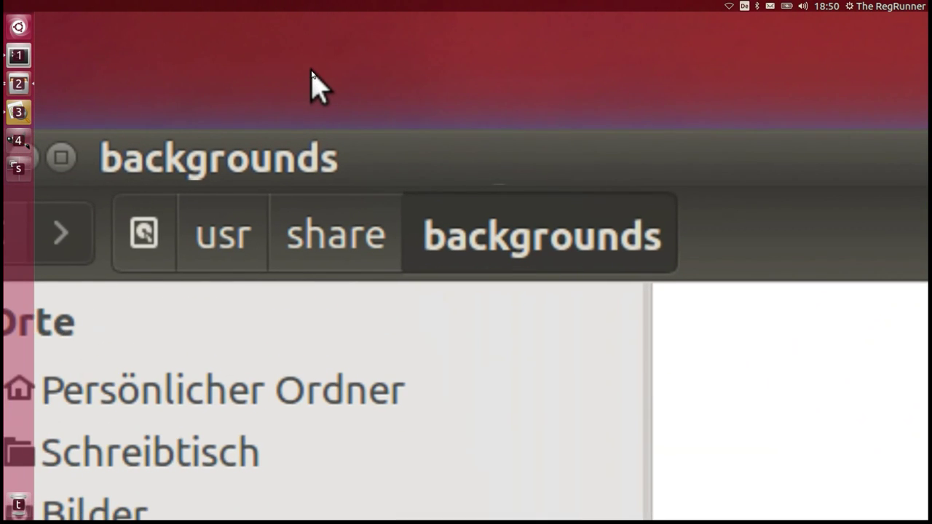
super+scroll(298, 83, up, 1)
super+scroll(296, 76, up, 1)
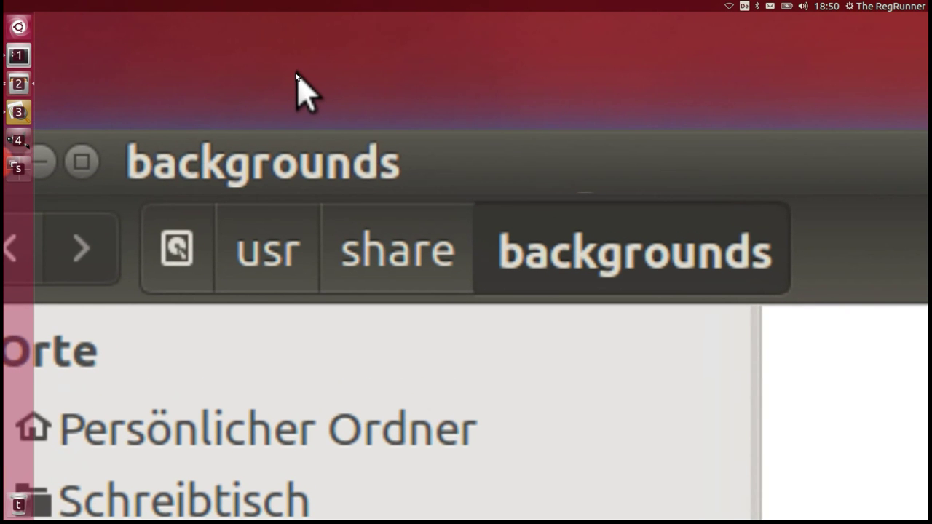
super+scroll(296, 74, down, 1)
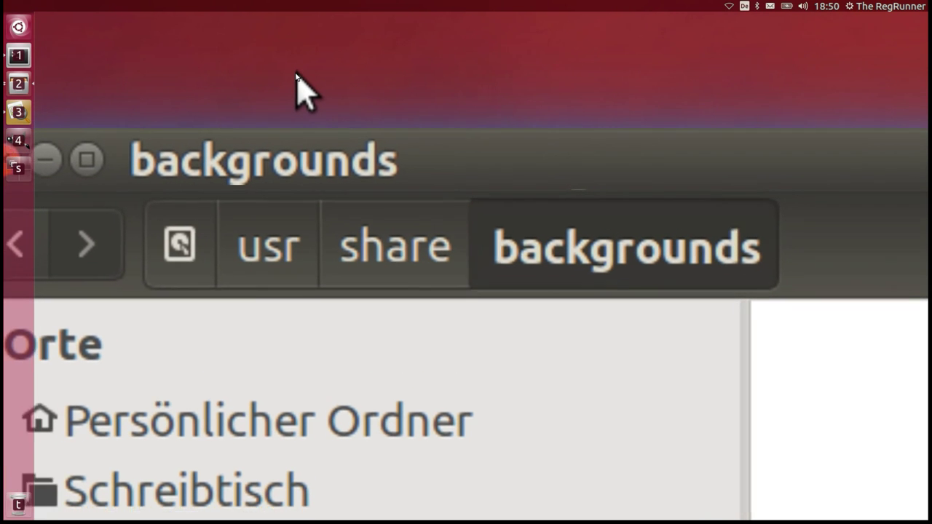
super+scroll(295, 75, down, 2)
super+scroll(295, 74, down, 1)
super+scroll(296, 74, down, 1)
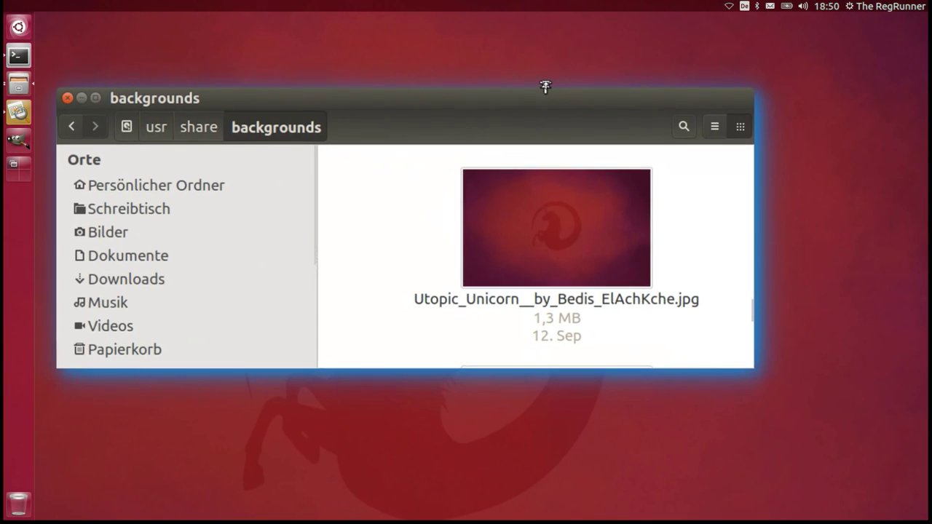
super+scroll(545, 85, up, 1)
super+scroll(593, 145, up, 1)
super+scroll(677, 162, up, 1)
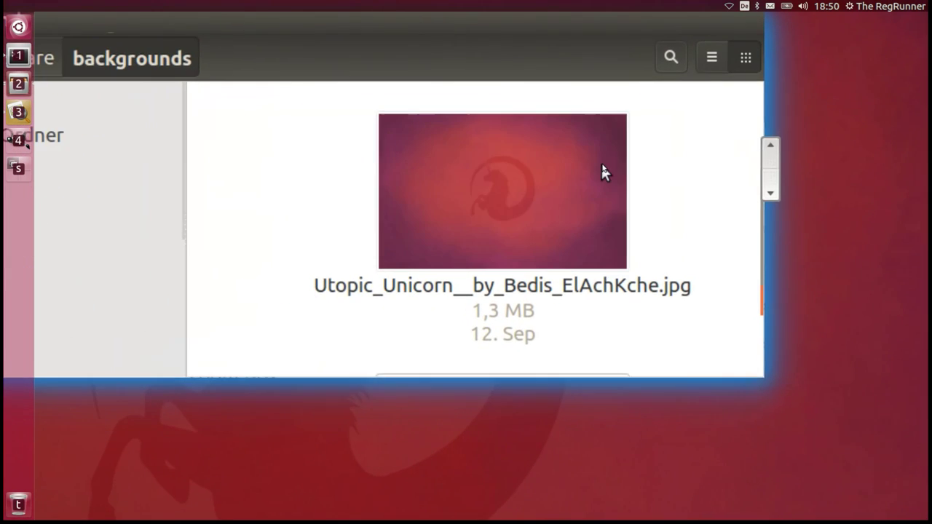
super+scroll(667, 173, up, 1)
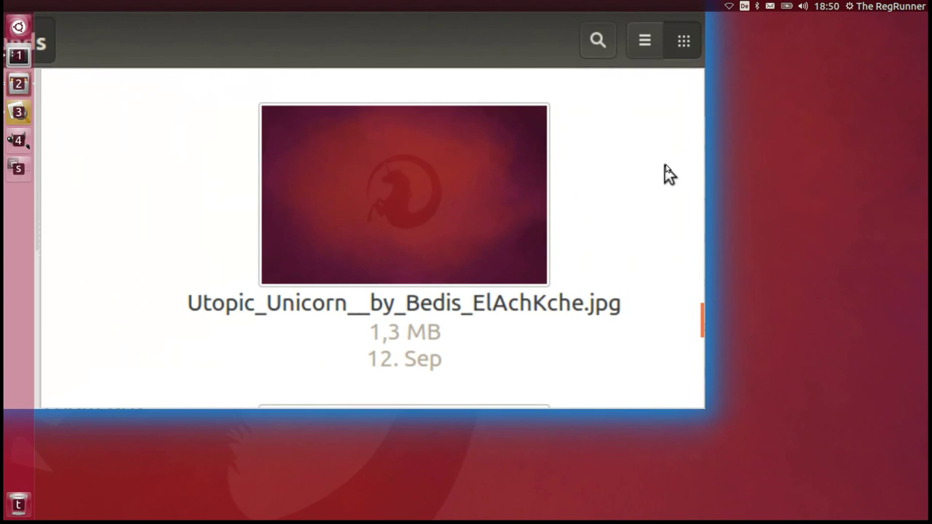
super+scroll(664, 175, down, 1)
super+scroll(665, 170, down, 1)
super+scroll(667, 169, down, 1)
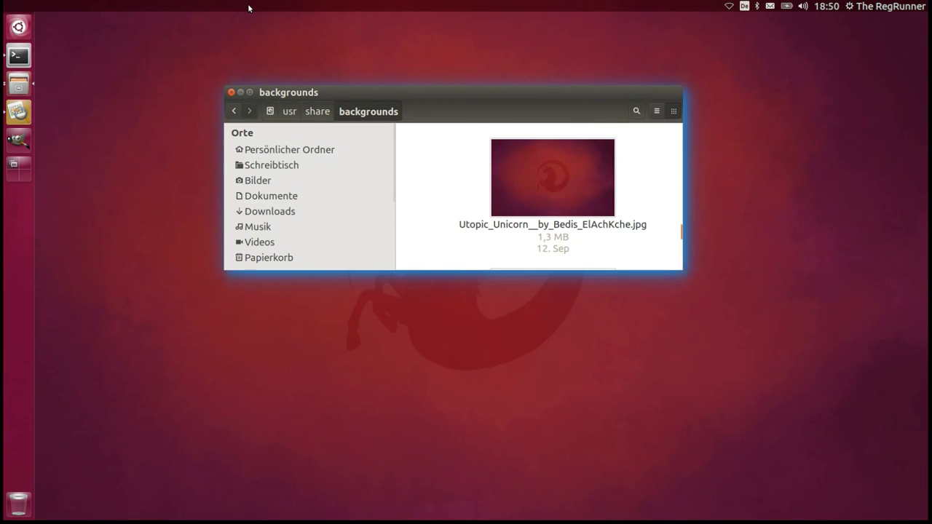
mouse_move(296, 94)
mouse_down()
mouse_move(303, 86)
mouse_move(255, 46)
mouse_up()
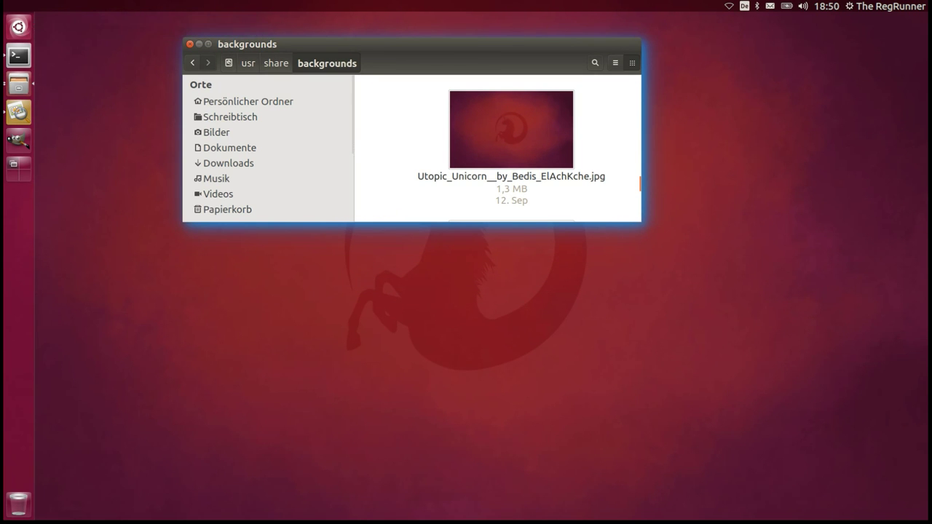
Select launcher_bfb.png in usr/share/unity/icons and copy it into the Bilder folder
drag(881, 268, 365, 247)
click(529, 368)
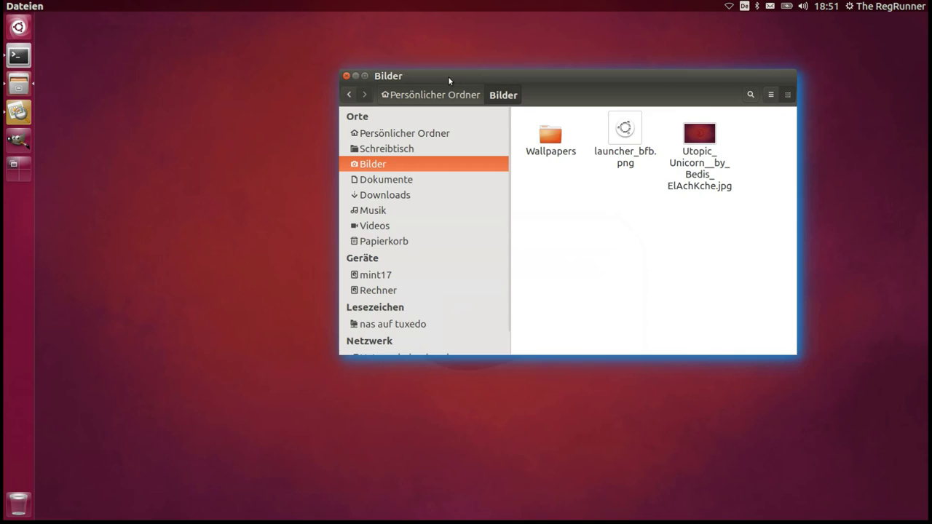
drag(448, 77, 289, 92)
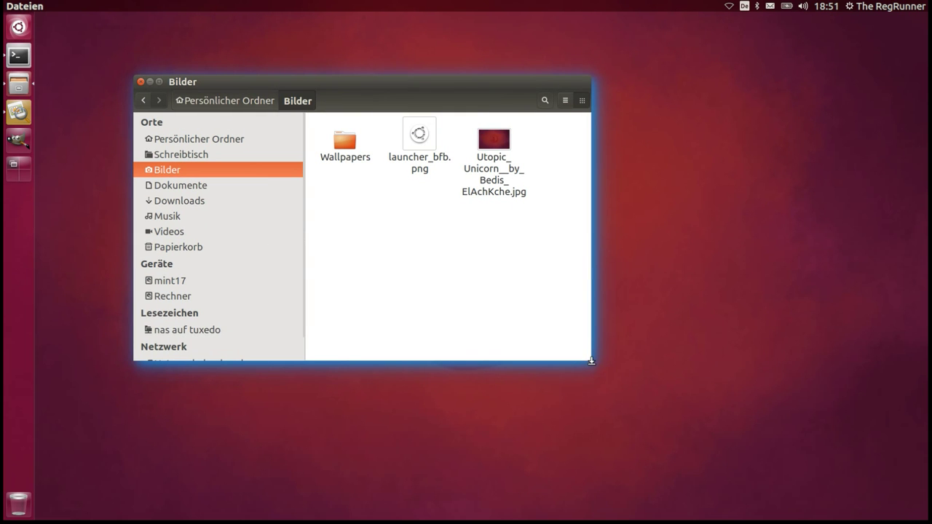
Enlarge the Bilder window to confirm both files are there, then close Files
drag(591, 360, 591, 459)
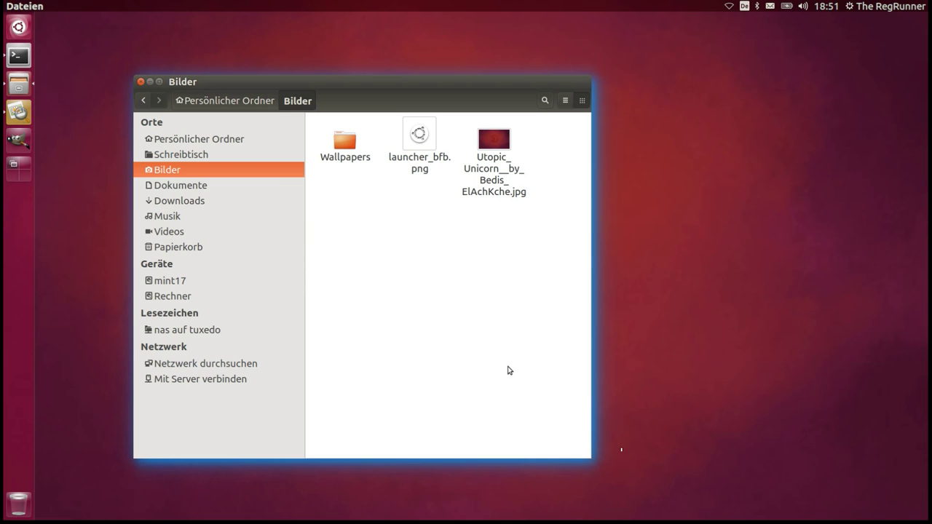
scroll(507, 370, up, 3)
scroll(539, 313, down, 3)
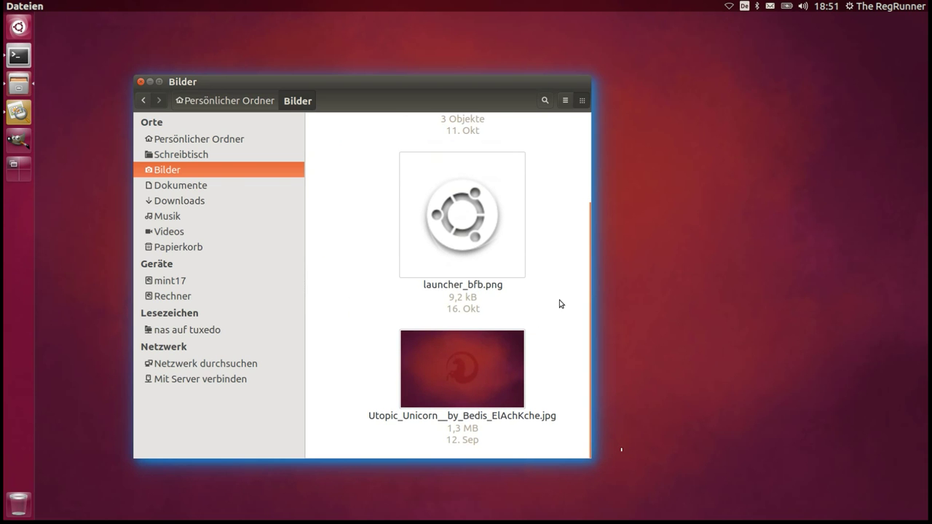
drag(419, 78, 692, 56)
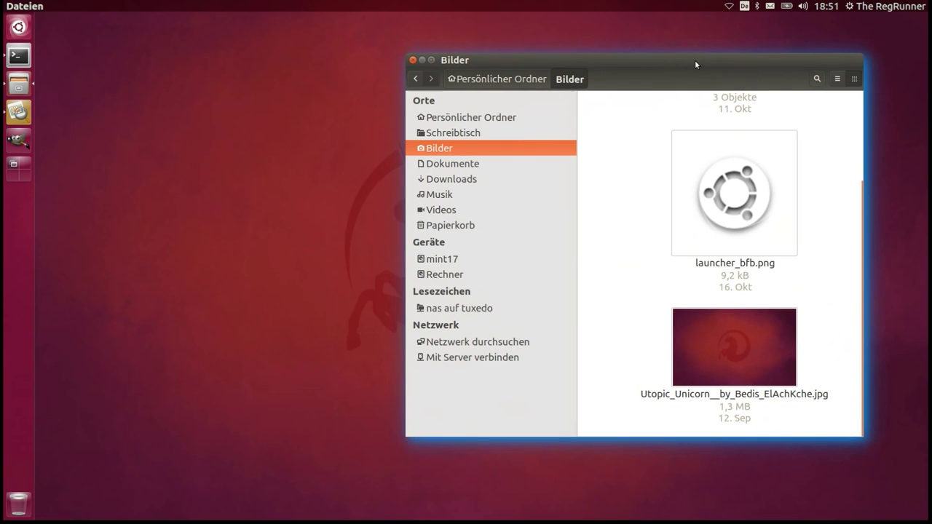
click(413, 61)
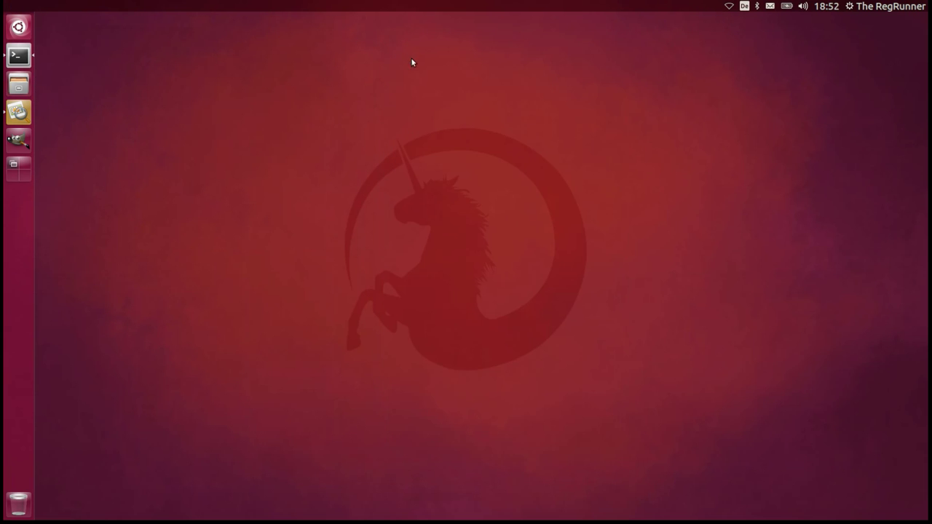
Launch GIMP and open Utopic_Unicorn__by_Bedis_ElAchKche.jpg from the Bilder folder
click(22, 142)
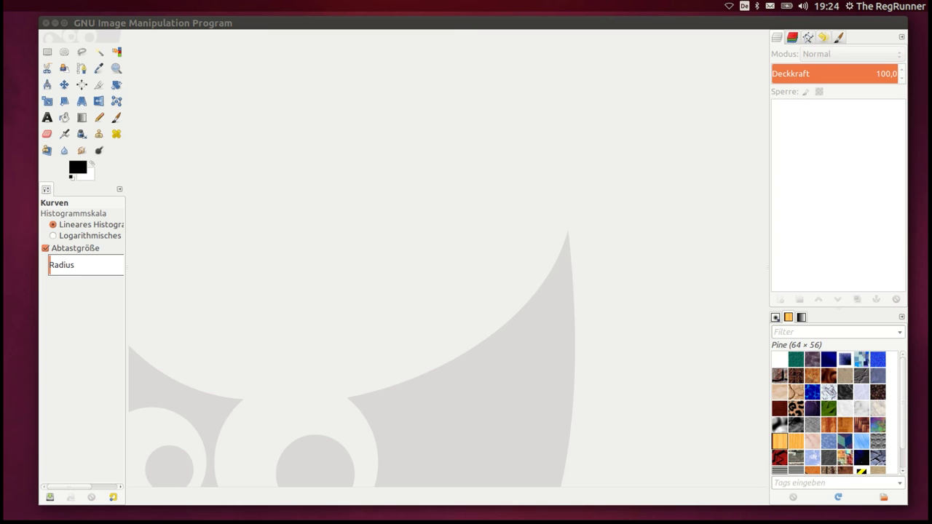
click(378, 29)
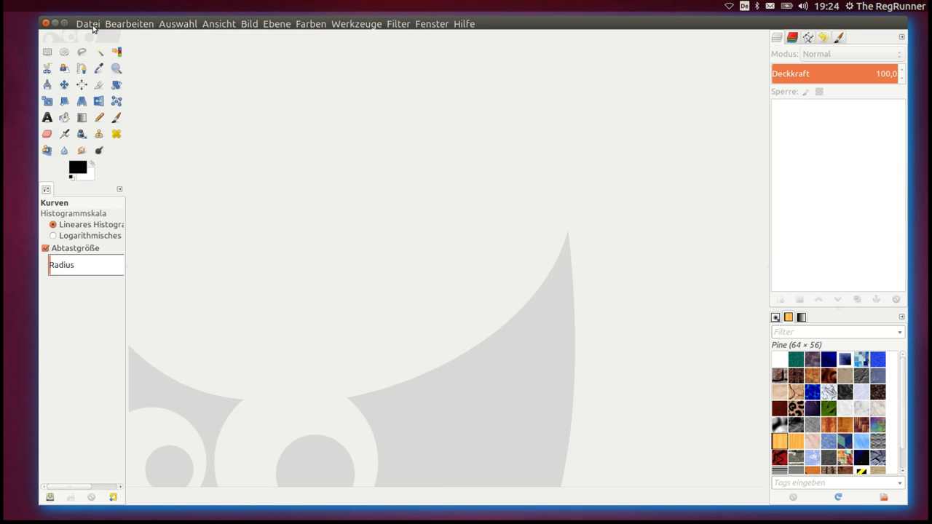
click(88, 24)
click(113, 67)
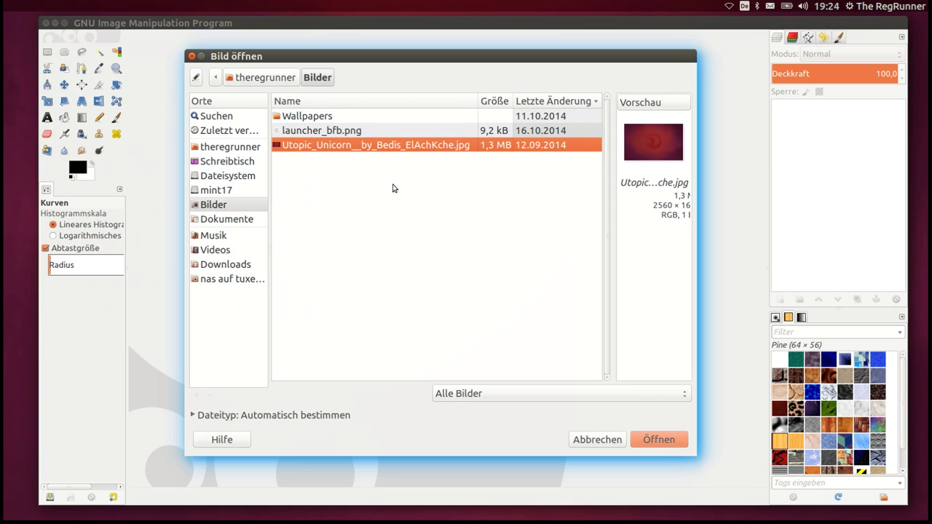
click(659, 440)
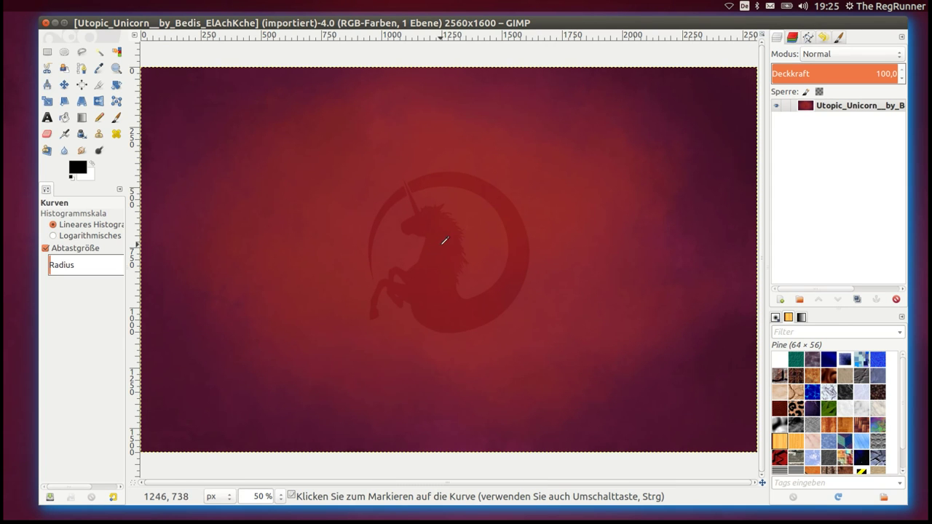
scroll(429, 247, up, 1)
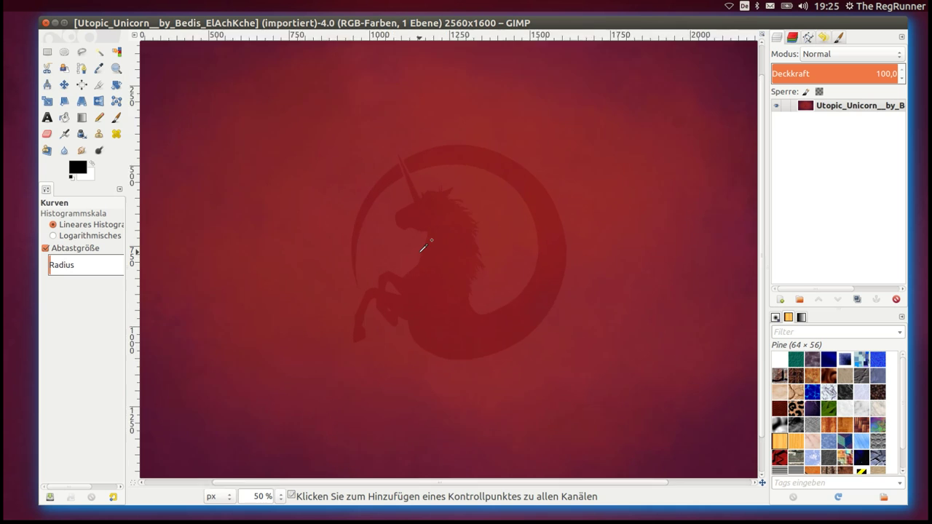
scroll(426, 247, up, 2)
scroll(453, 172, up, 2)
scroll(452, 173, up, 1)
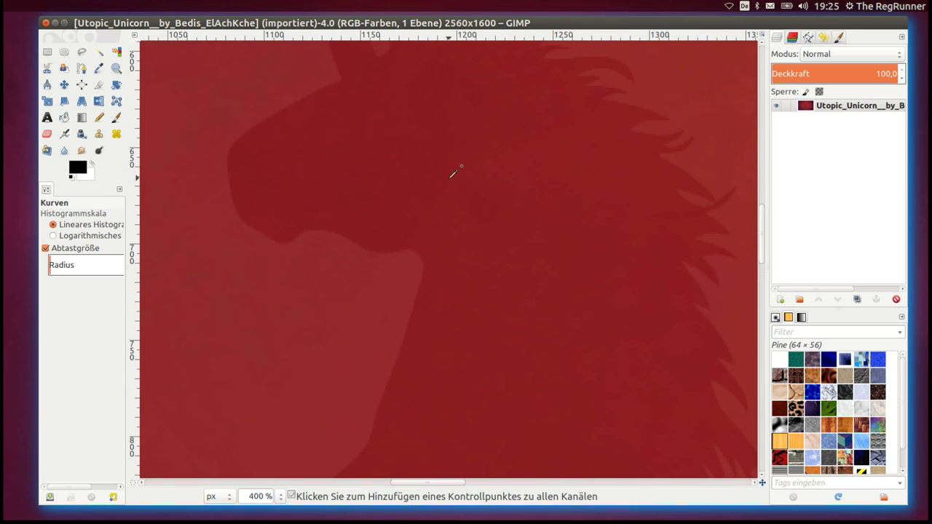
scroll(452, 174, down, 1)
scroll(453, 174, down, 1)
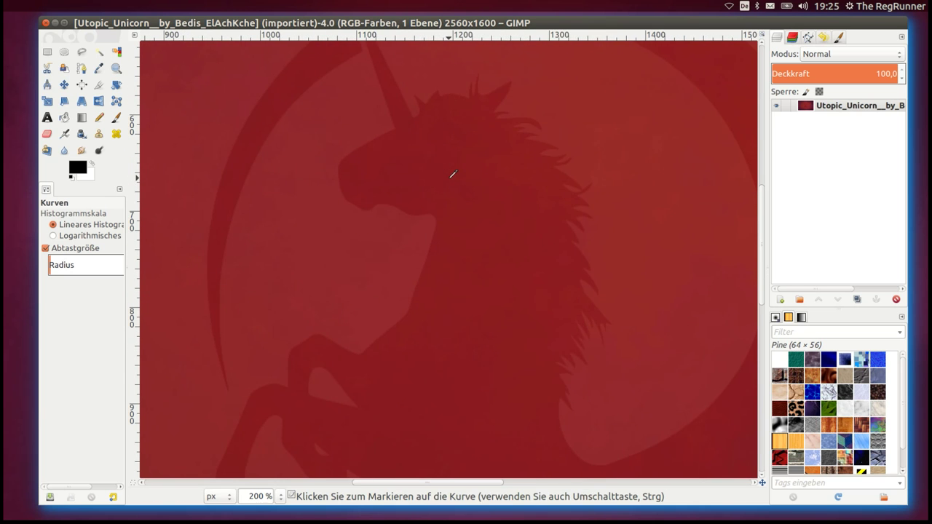
scroll(453, 172, down, 2)
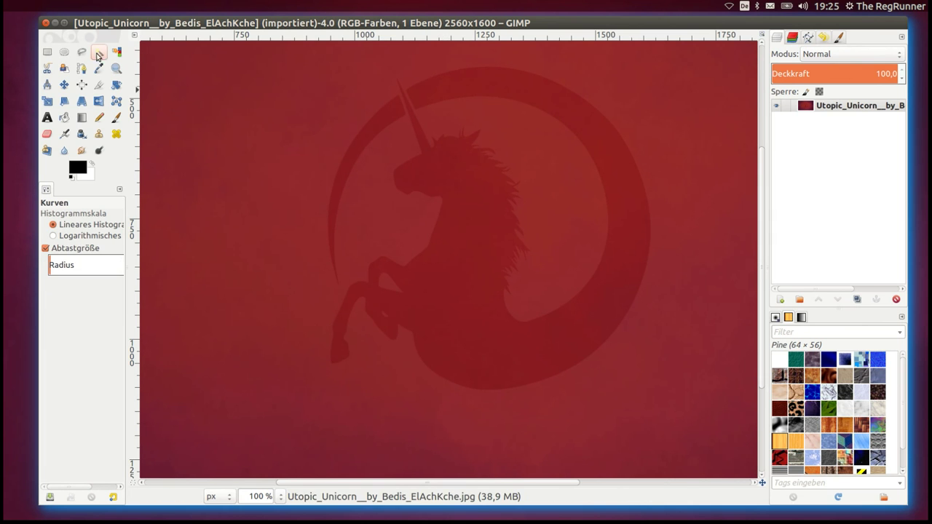
Fuzzy-select the unicorn and ring with the Schwellwert lowered almost to zero
click(97, 54)
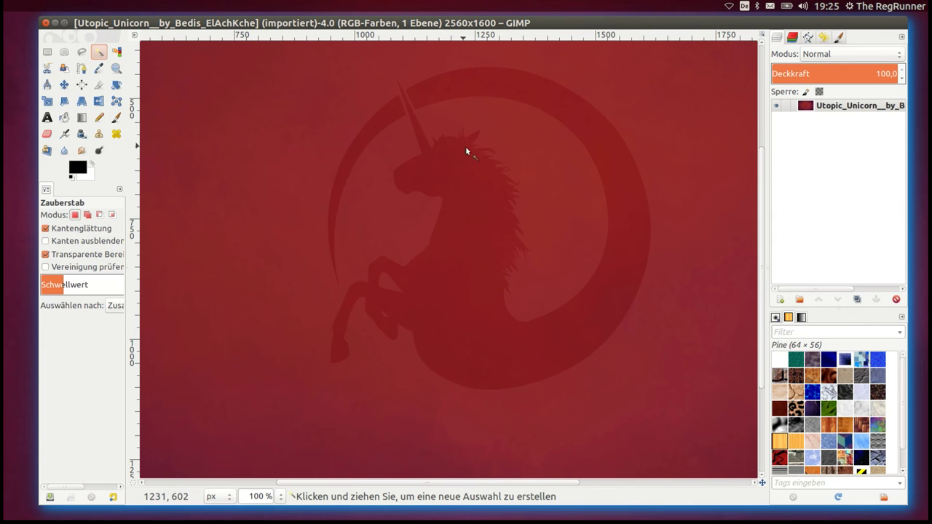
click(485, 327)
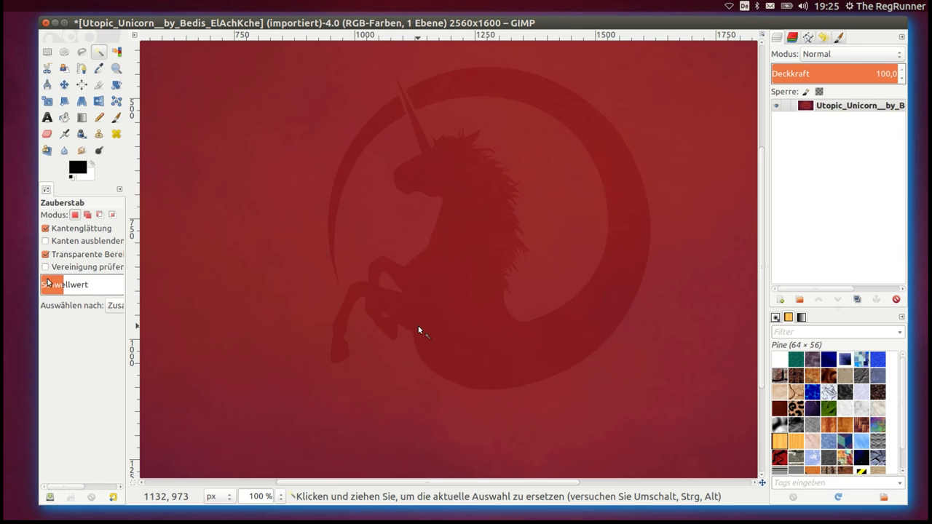
drag(48, 282, 44, 285)
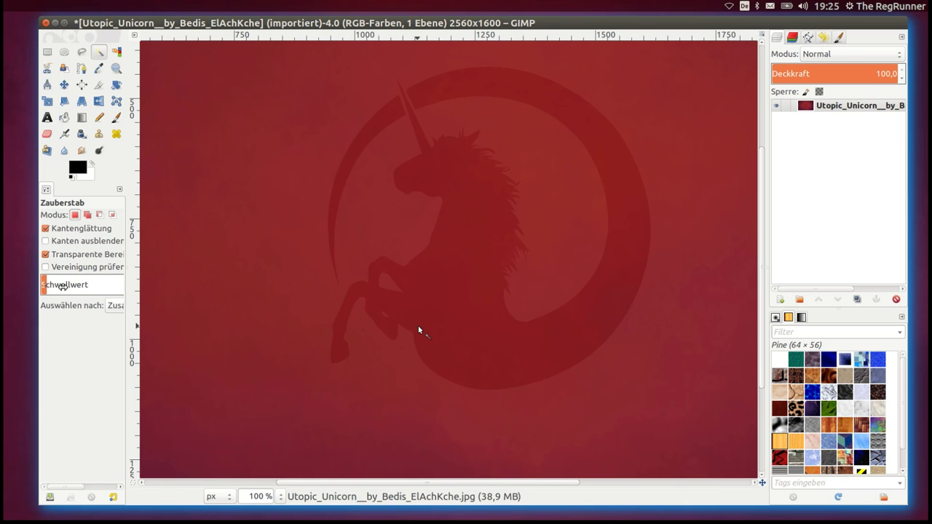
click(452, 292)
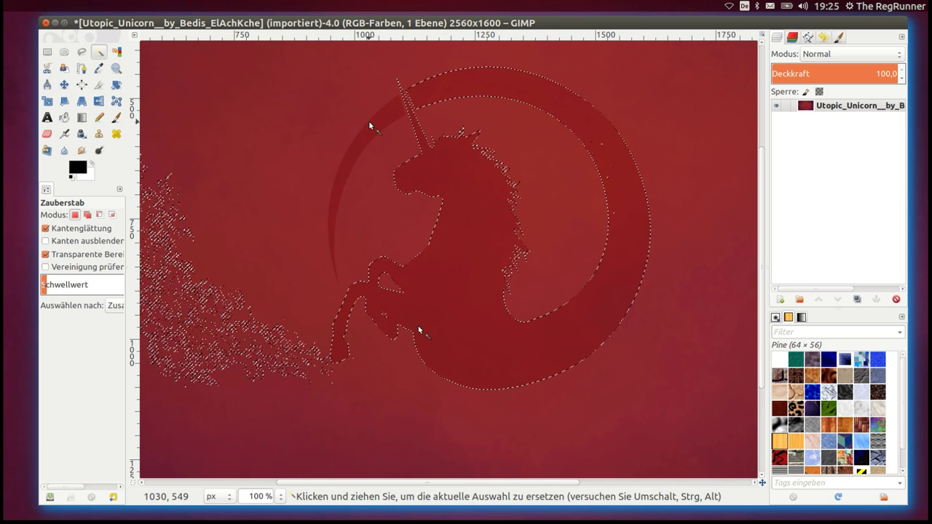
Widen the tolerance and reselect, then undo back to the arc's left-tip selection
drag(390, 127, 486, 227)
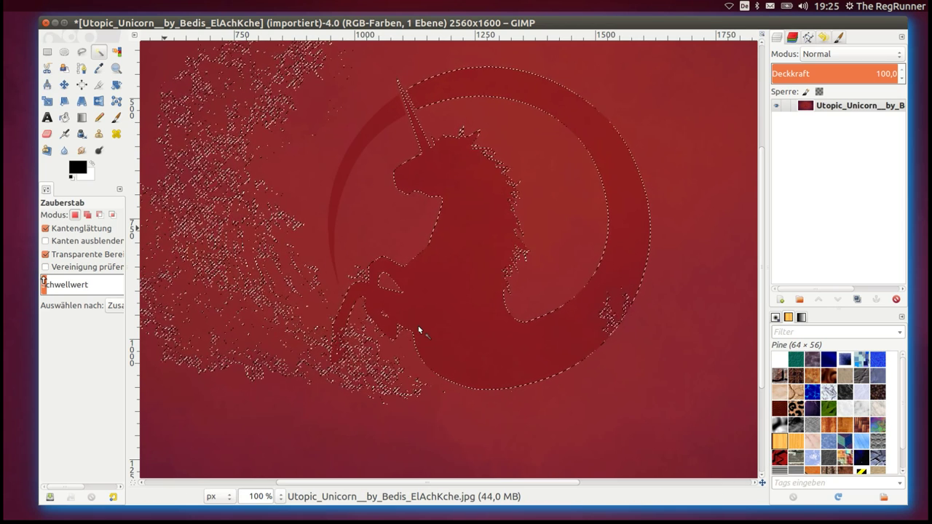
click(462, 292)
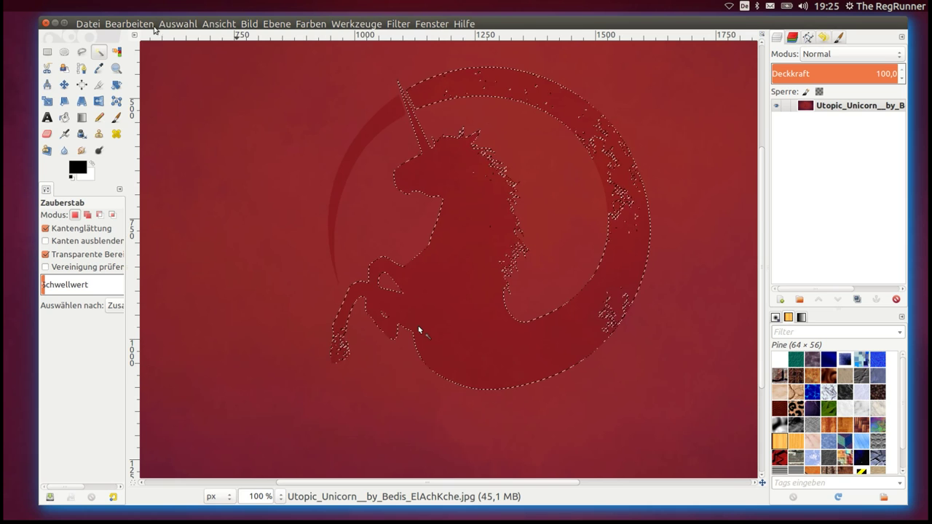
click(152, 25)
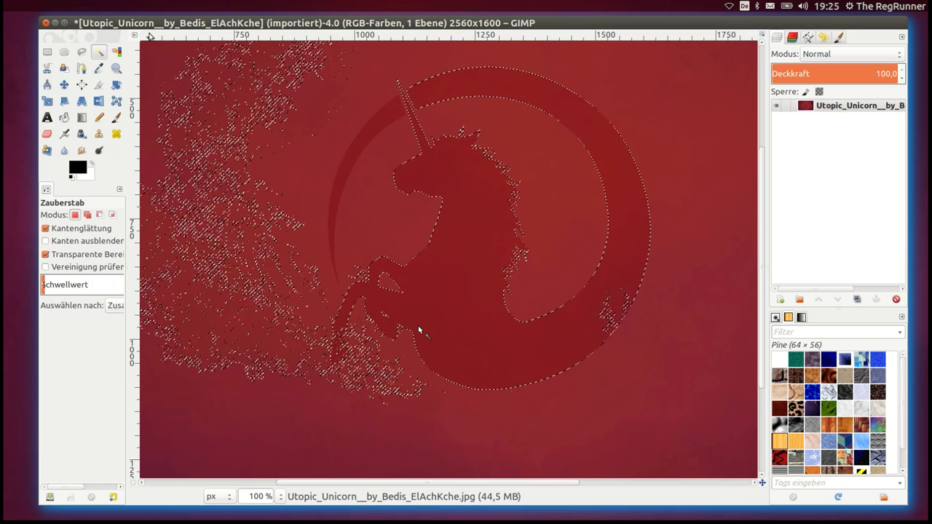
click(129, 24)
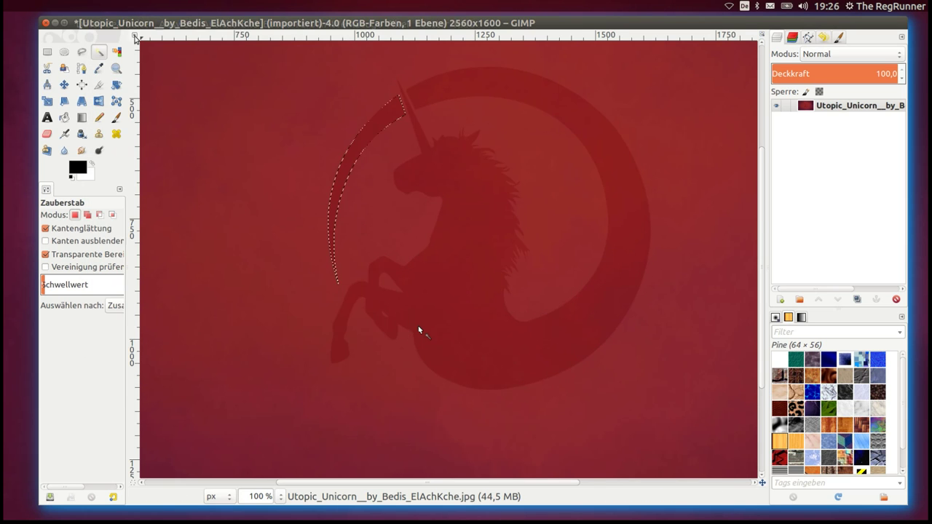
Clear the selection with Auswahl > Nichts and zoom to view the whole wallpaper
click(168, 24)
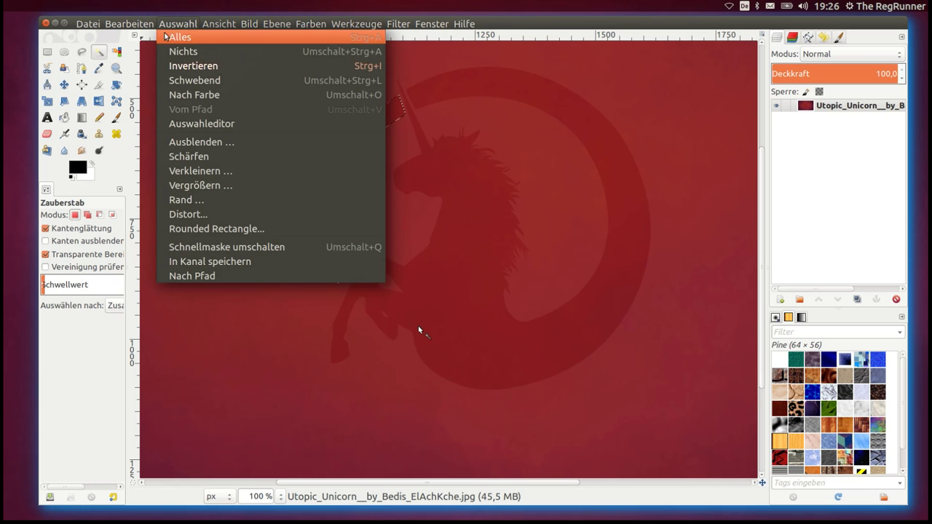
click(175, 50)
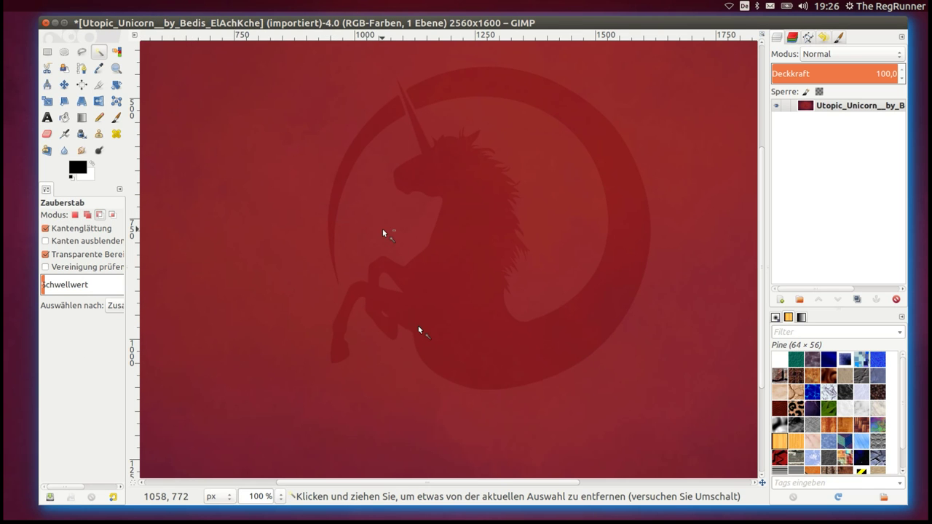
ctrl+scroll(383, 230, down, 3)
ctrl+scroll(480, 251, up, 1)
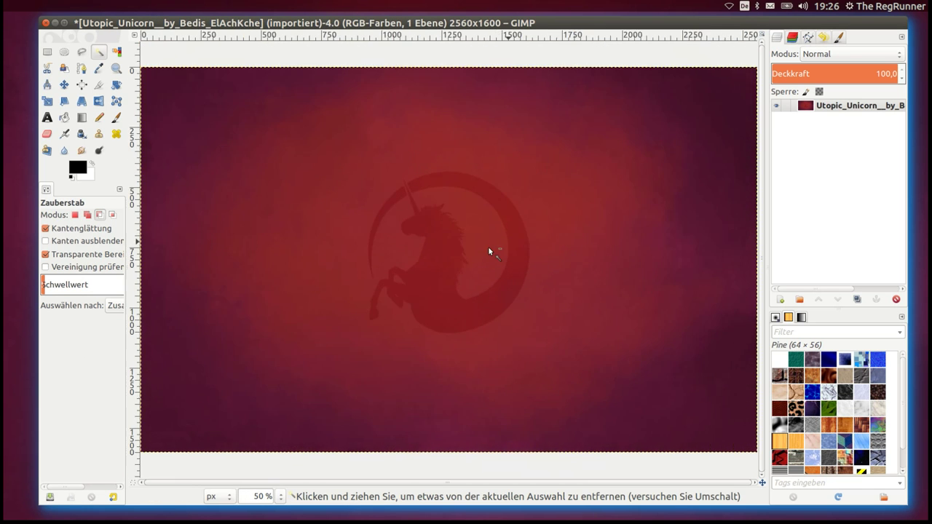
ctrl+scroll(479, 247, up, 1)
ctrl+scroll(479, 246, up, 2)
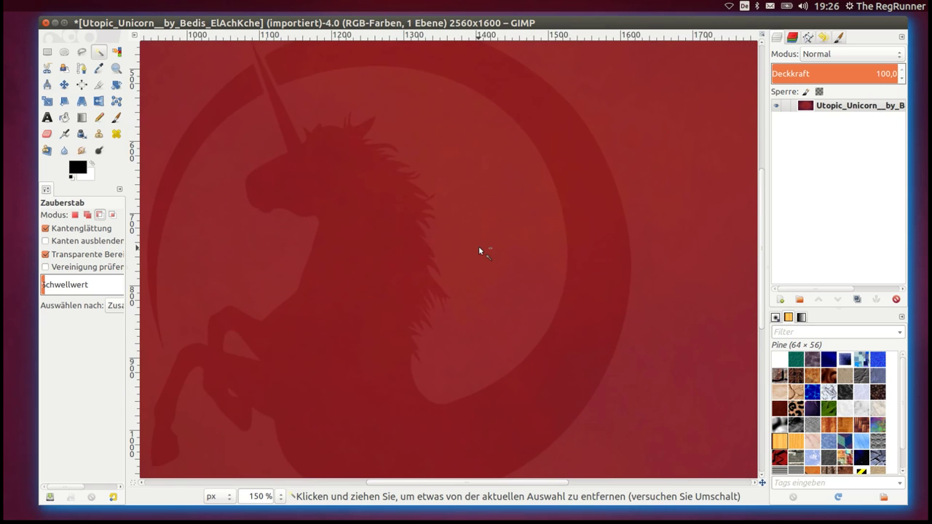
ctrl+scroll(478, 246, down, 1)
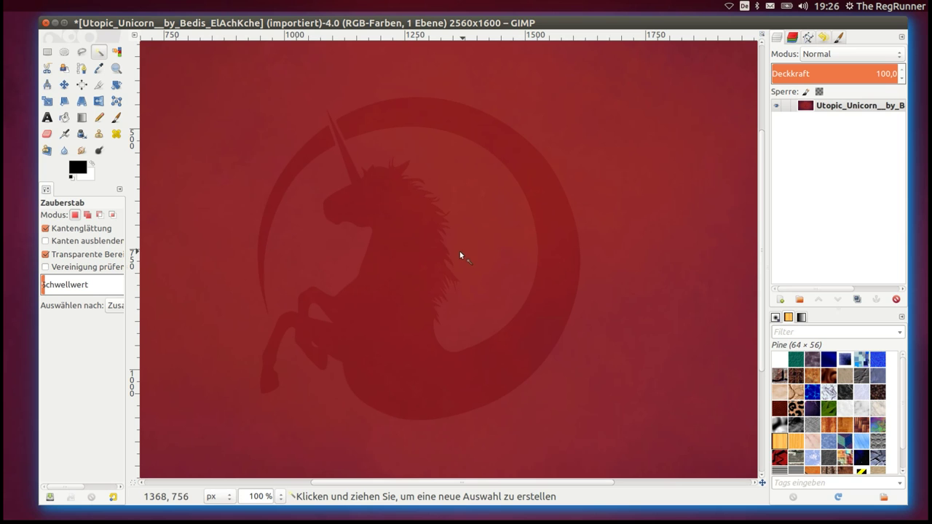
mouse_move(244, 25)
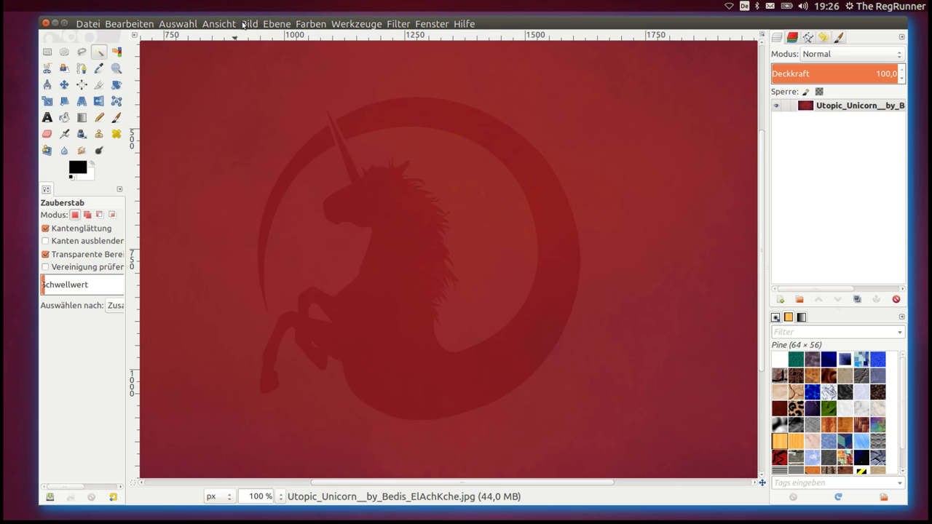
click(298, 26)
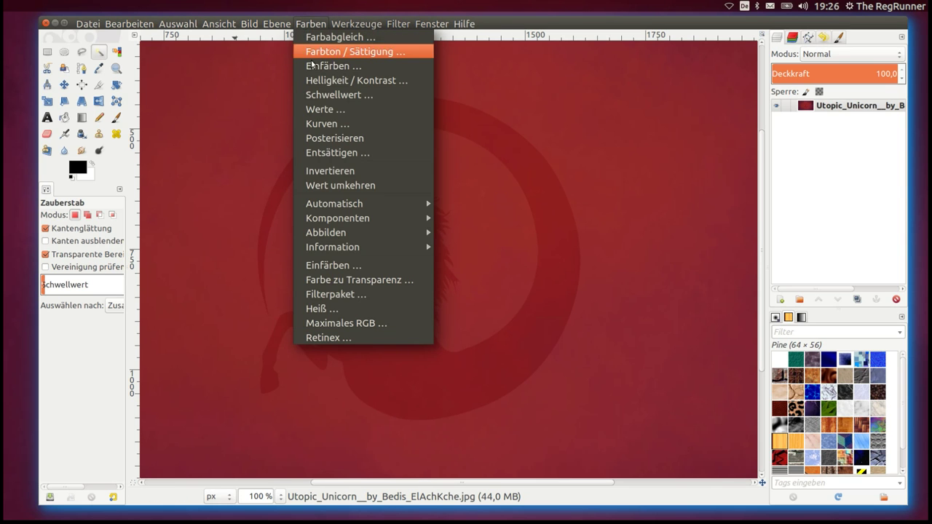
Colorize the wallpaper green with hue 110, saturation 89 and lightness 8
click(356, 67)
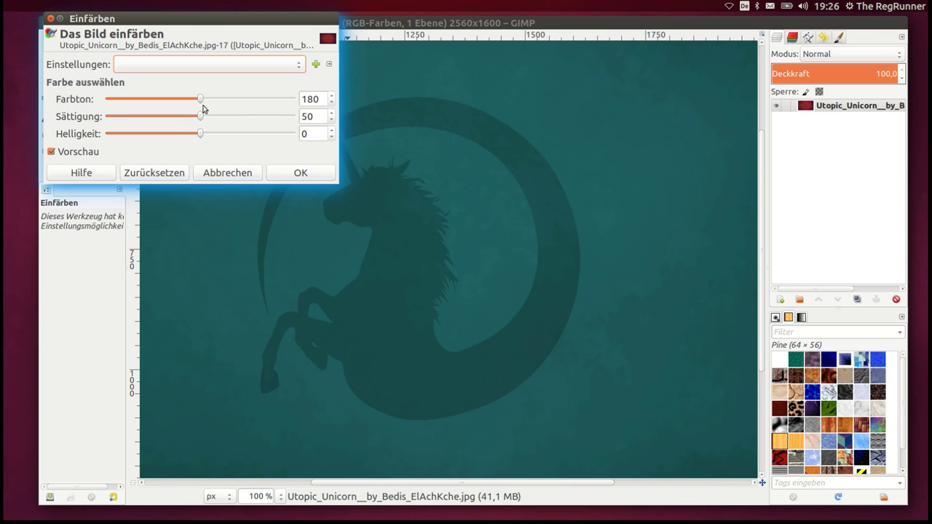
mouse_move(200, 102)
mouse_down()
mouse_move(165, 102)
mouse_move(255, 125)
mouse_up()
mouse_move(196, 136)
mouse_down()
mouse_move(243, 138)
mouse_move(204, 137)
mouse_up()
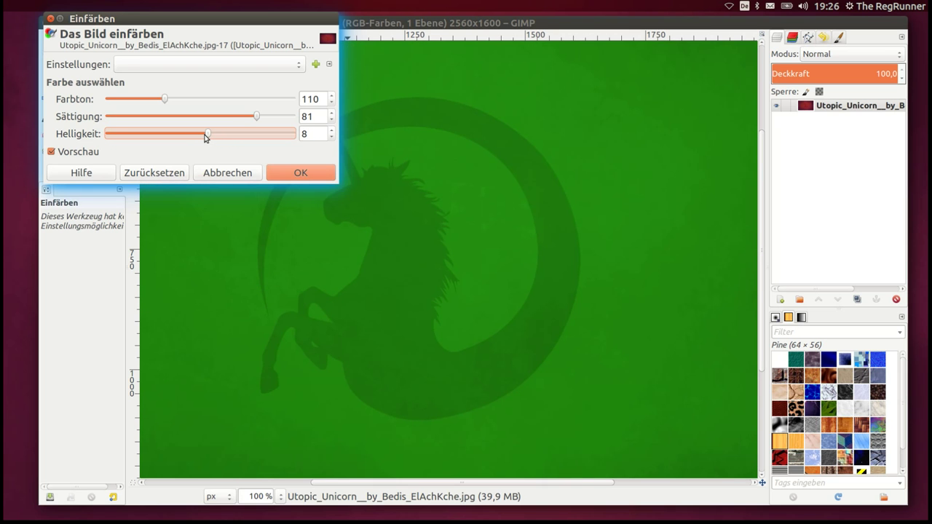
drag(256, 121, 284, 122)
click(290, 172)
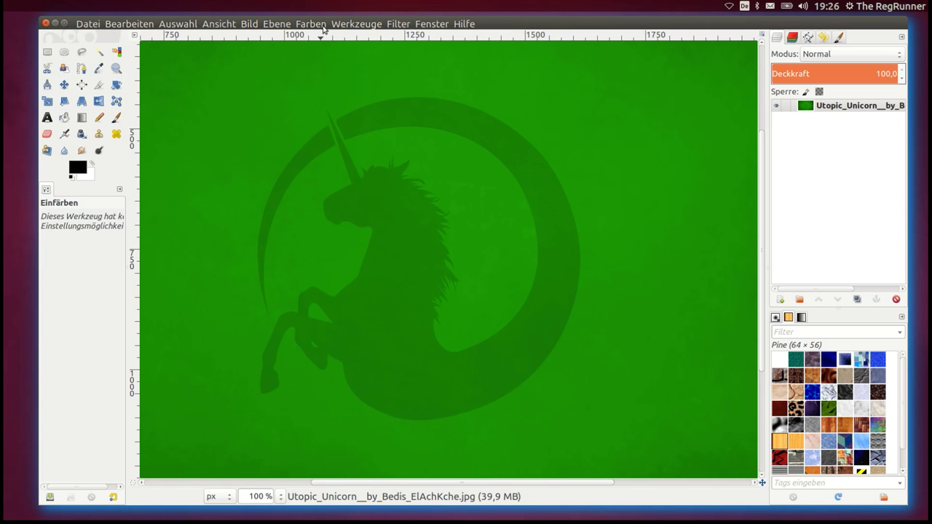
click(324, 28)
Apply a steep Curves adjustment making the unicorn and crescent solid black on neon green
click(342, 121)
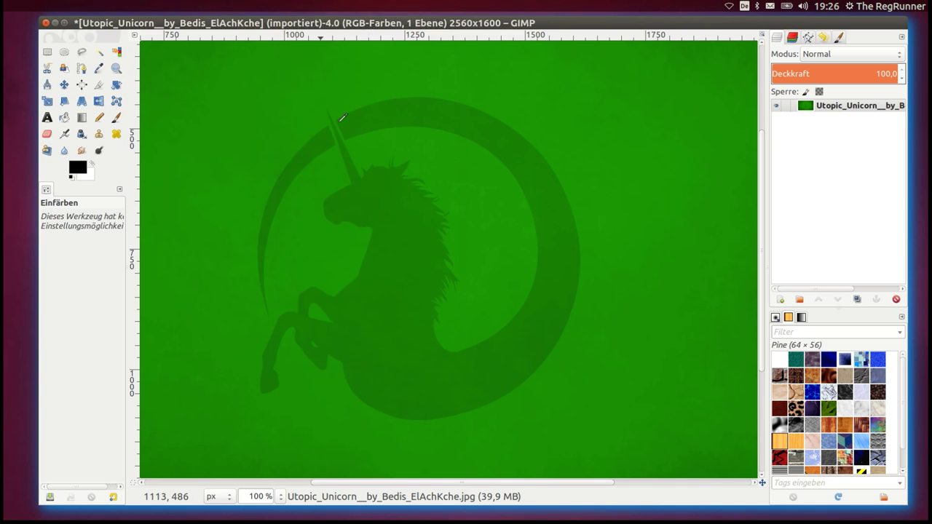
drag(175, 156, 173, 205)
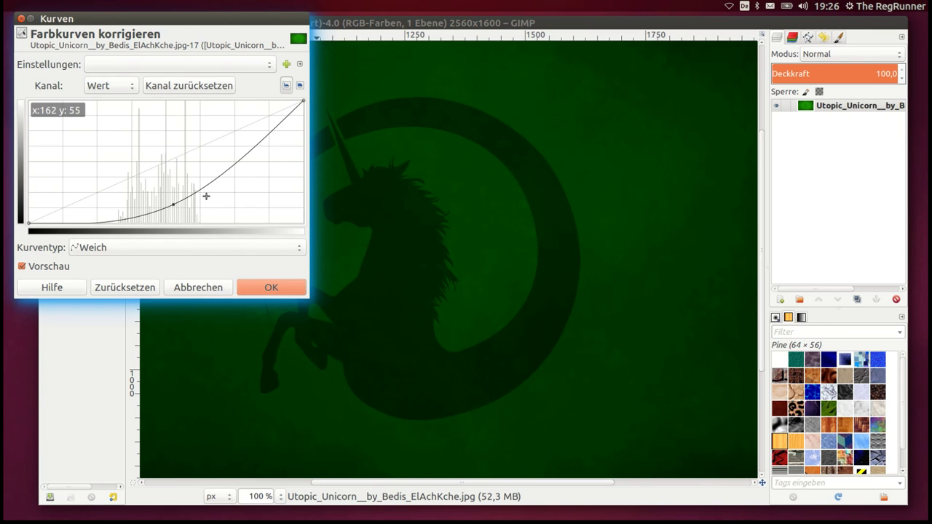
mouse_move(217, 180)
mouse_down()
mouse_move(183, 139)
mouse_move(181, 108)
mouse_up()
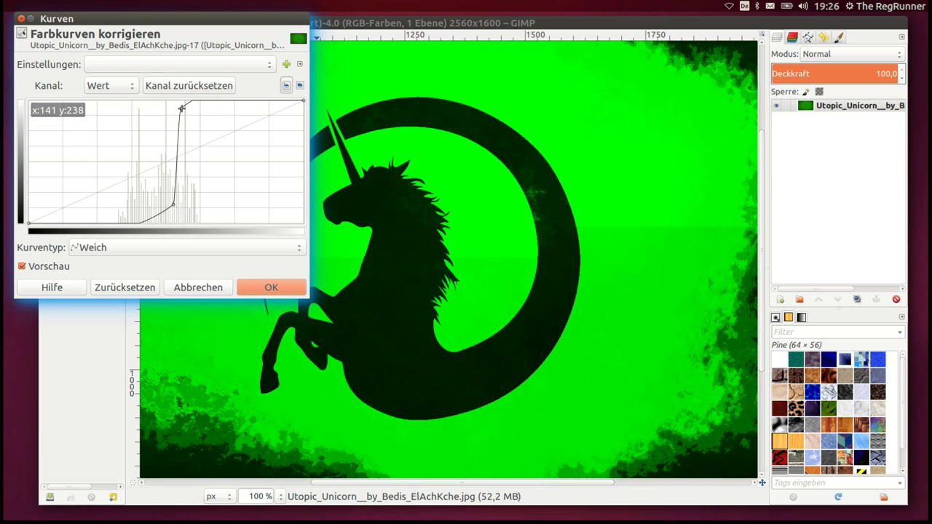
drag(173, 203, 176, 225)
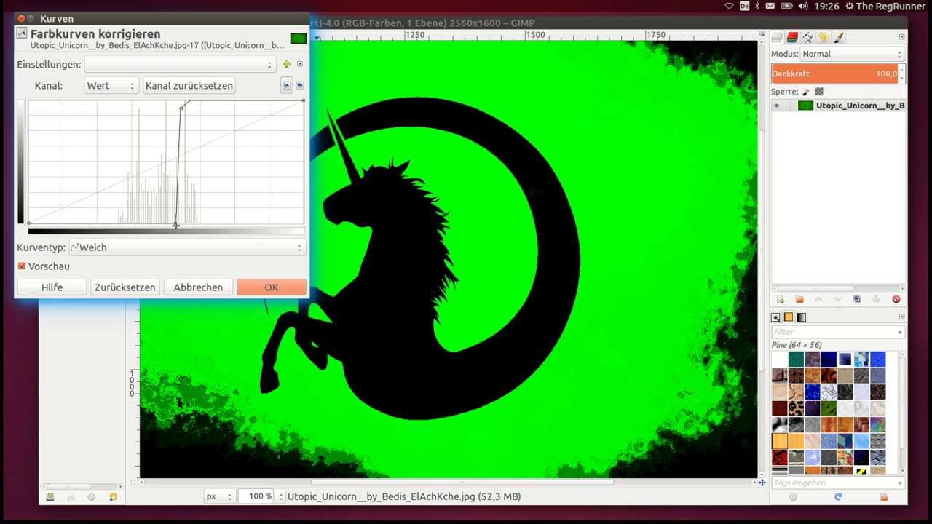
click(262, 289)
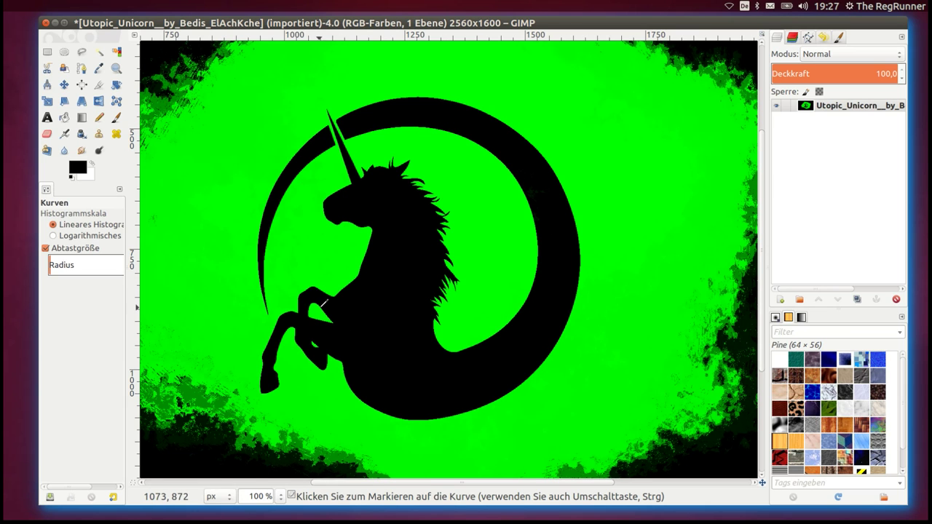
Select the black unicorn and ring with the Zauberstab (Fuzzy Select) tool
key(4)
scroll(349, 201, down, 1)
scroll(376, 209, down, 2)
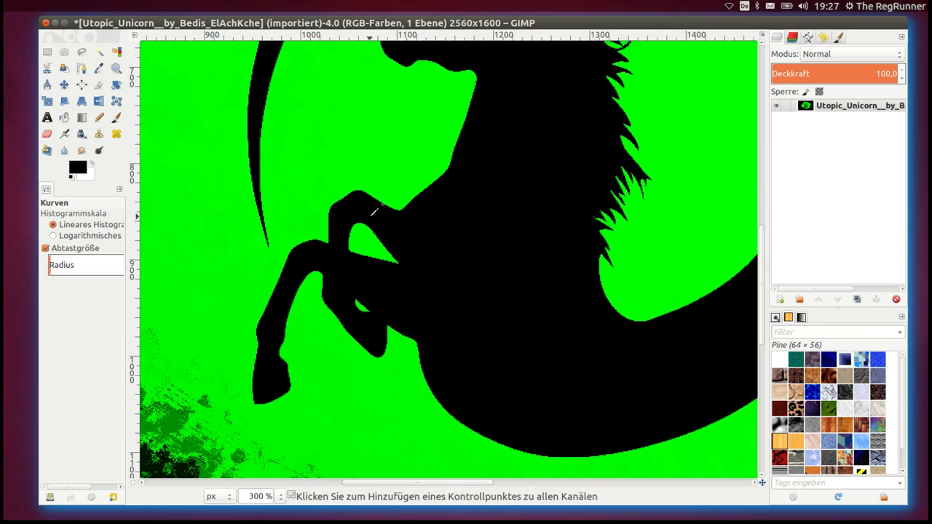
scroll(386, 200, down, 1)
scroll(399, 190, down, 1)
scroll(399, 189, down, 1)
key(1)
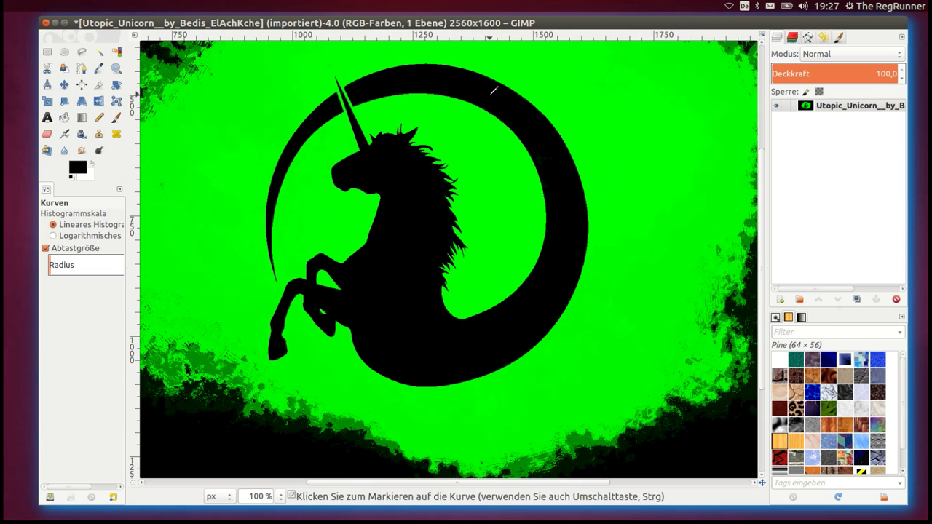
click(104, 56)
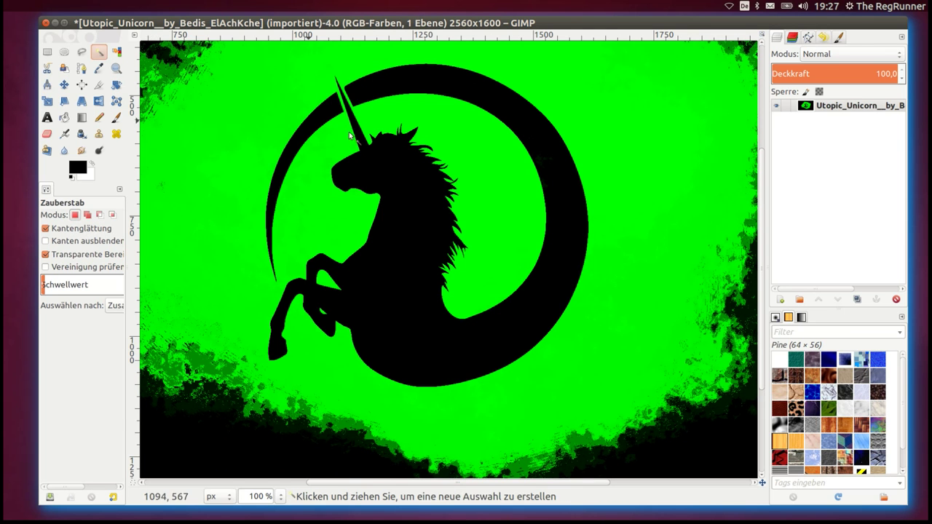
click(419, 211)
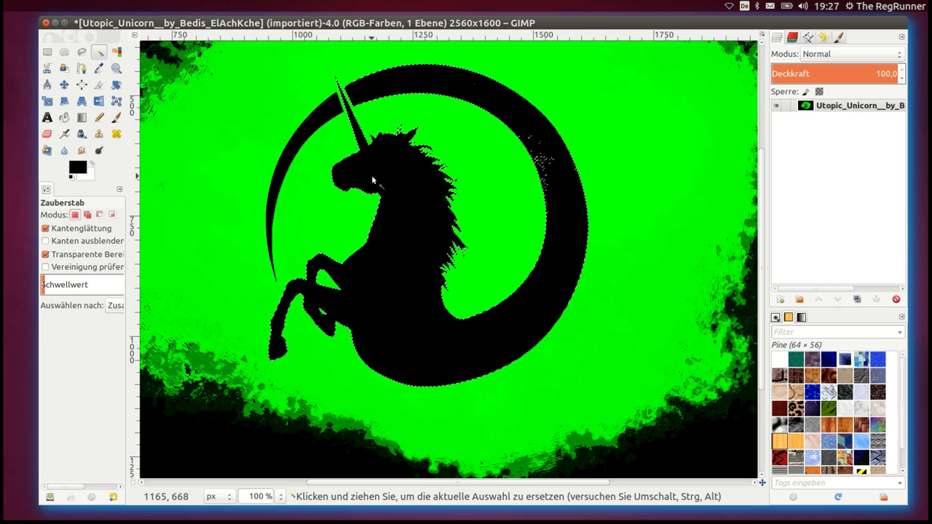
Shift-add the left crescent band to the selection, then open the Auswahl menu
shift+click(308, 131)
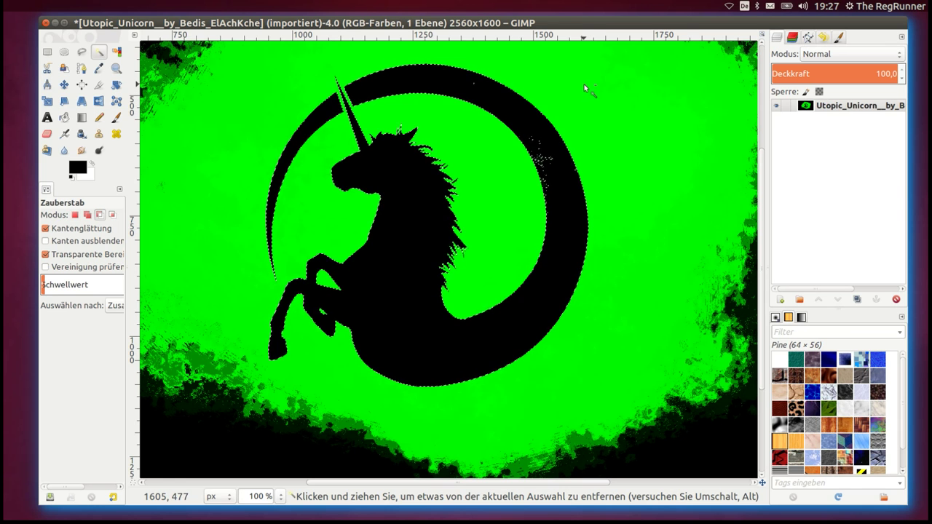
scroll(583, 106, up, 3)
scroll(568, 146, down, 2)
scroll(569, 149, down, 1)
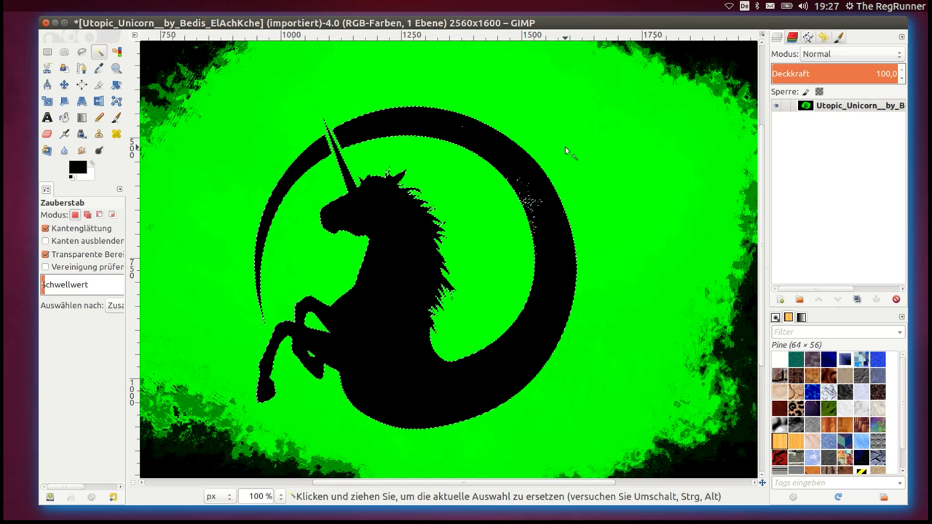
mouse_move(255, 24)
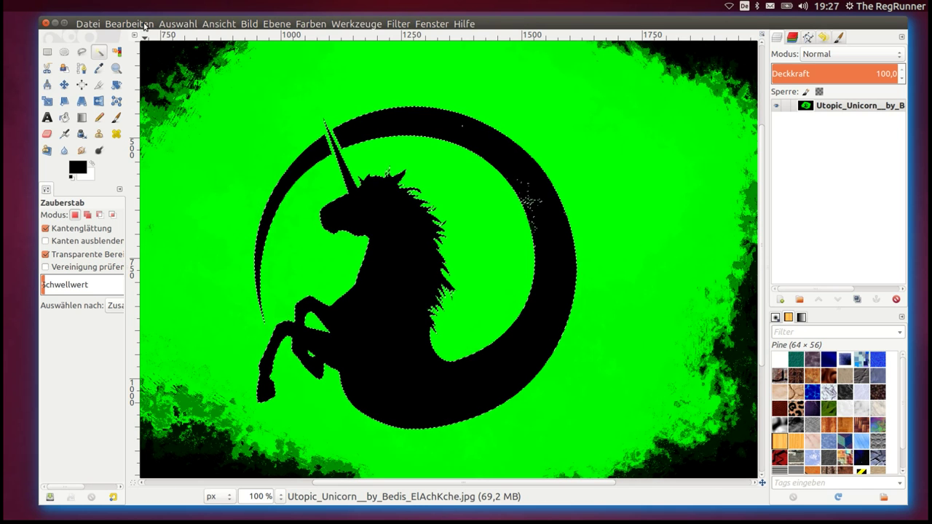
click(177, 26)
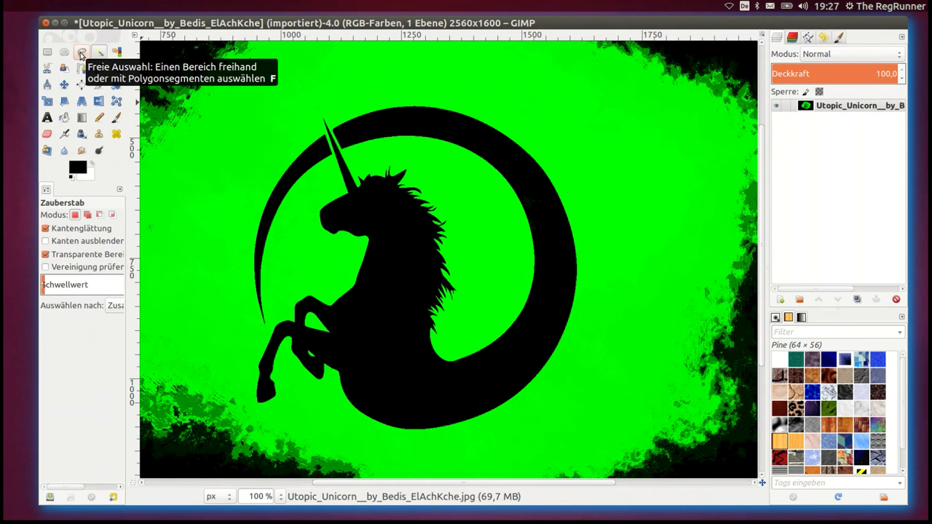
Place Free Select points down the emblem's left side and beneath it
click(81, 55)
click(285, 95)
click(217, 196)
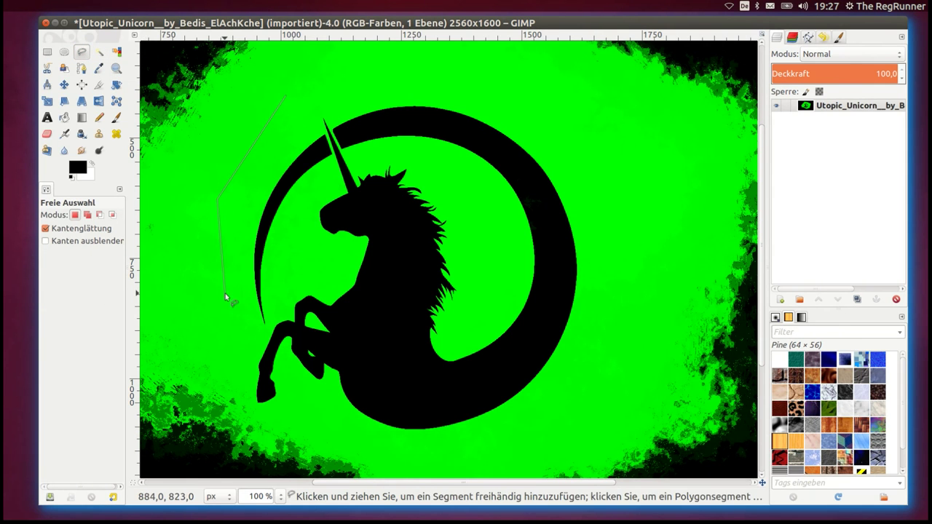
click(229, 315)
click(248, 371)
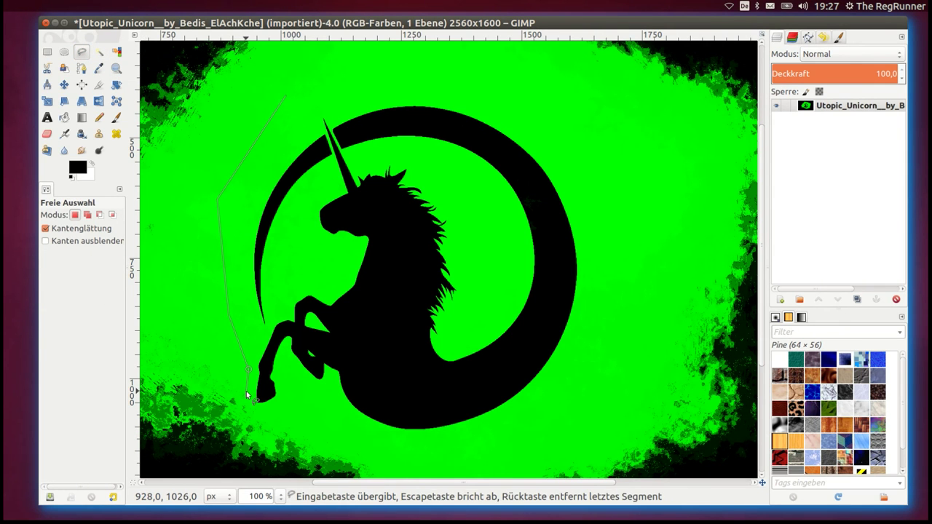
ctrl+scroll(247, 395, up, 3)
ctrl+scroll(247, 396, up, 1)
ctrl+scroll(246, 395, up, 1)
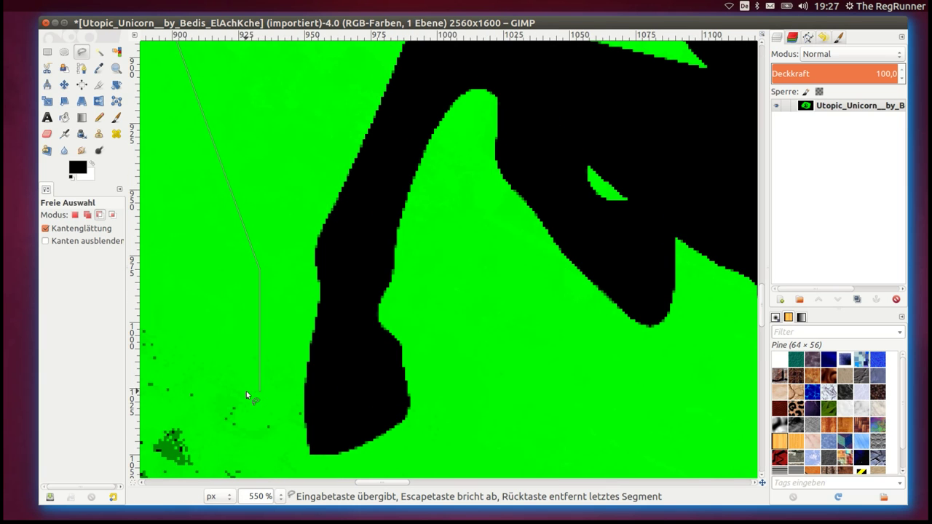
click(263, 379)
click(300, 404)
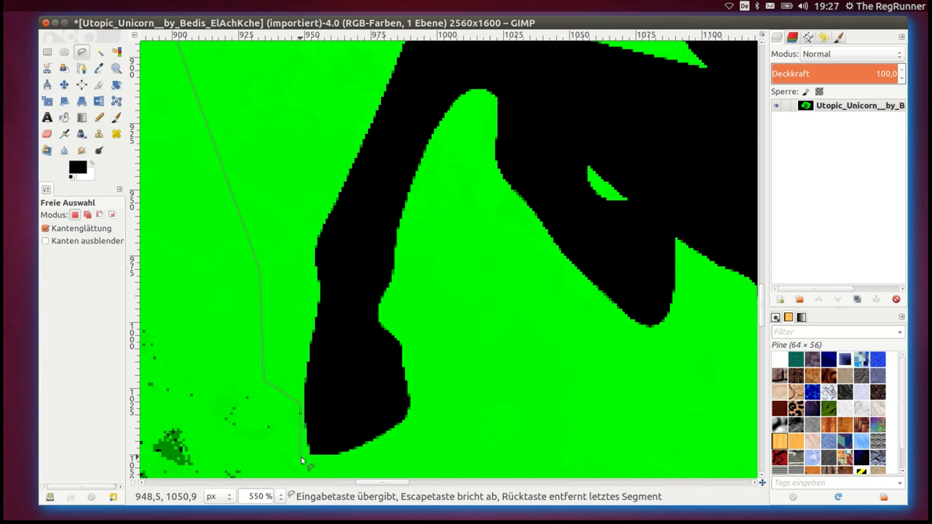
click(303, 456)
click(435, 464)
Carry the outline around the ring's right side and top, closing the polygon
scroll(452, 455, down, 2)
scroll(453, 453, down, 3)
scroll(455, 453, down, 2)
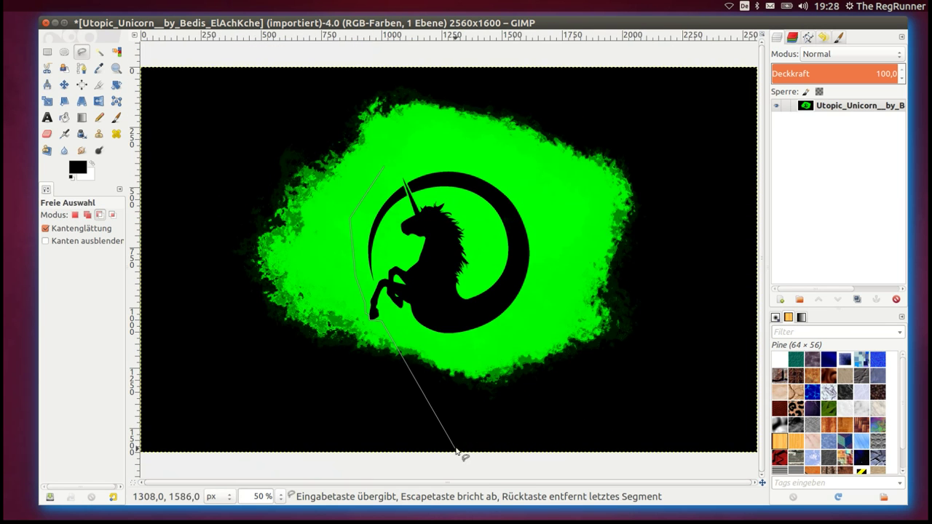
scroll(424, 286, up, 1)
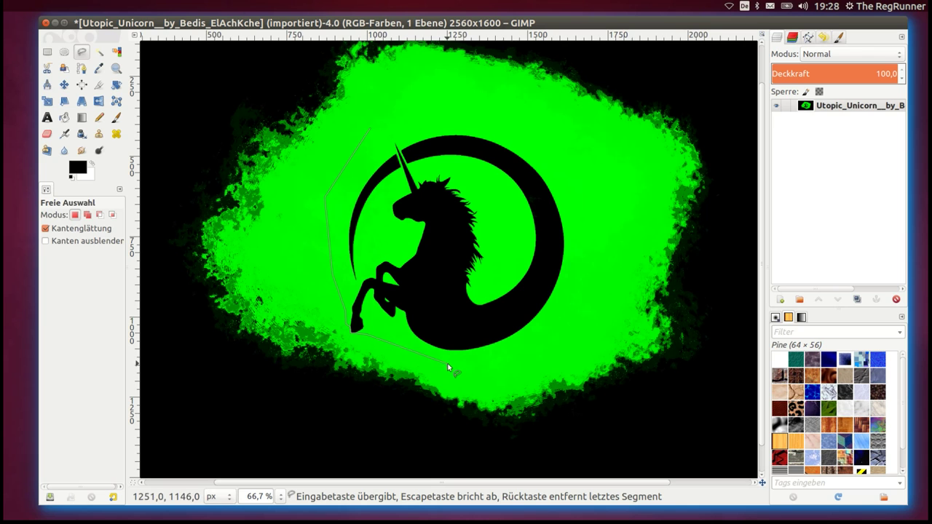
click(547, 340)
click(580, 259)
click(575, 197)
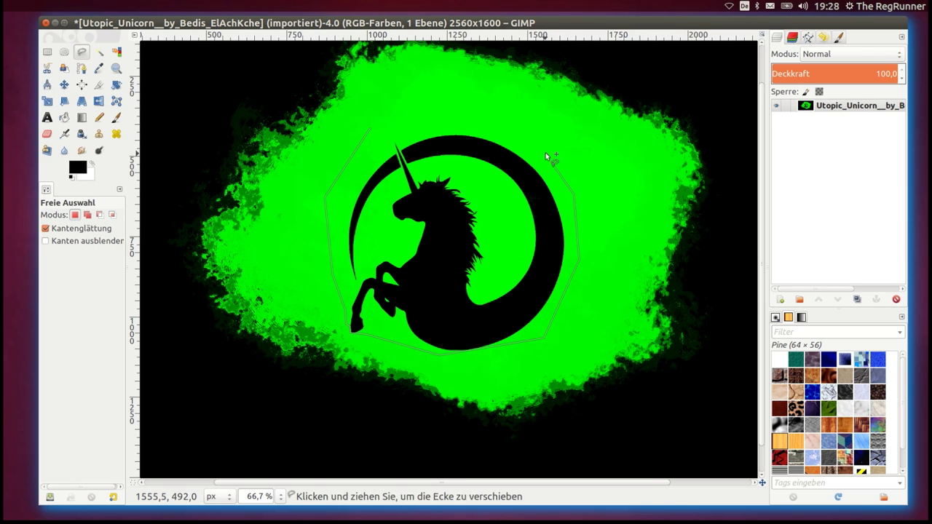
click(501, 116)
click(371, 108)
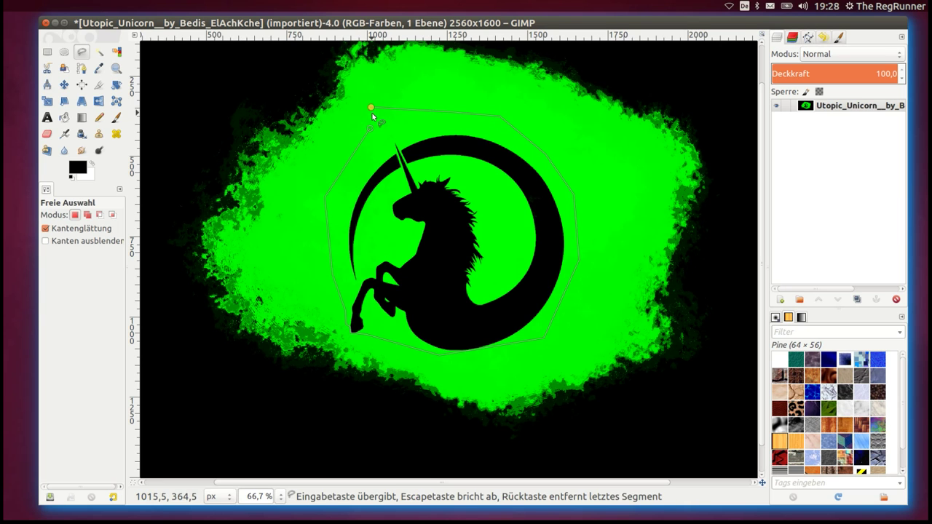
click(370, 129)
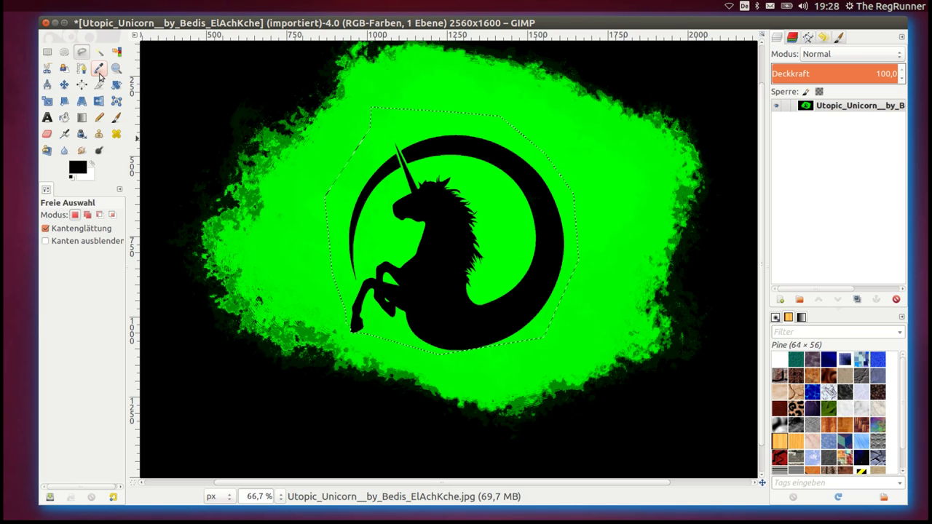
Sample the green as foreground, invert the selection and fill the surroundings green
click(99, 75)
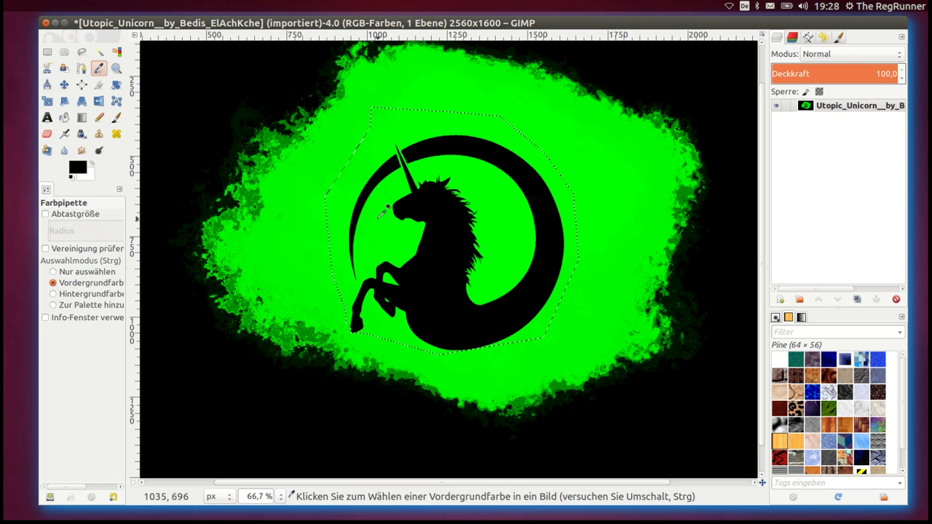
click(379, 215)
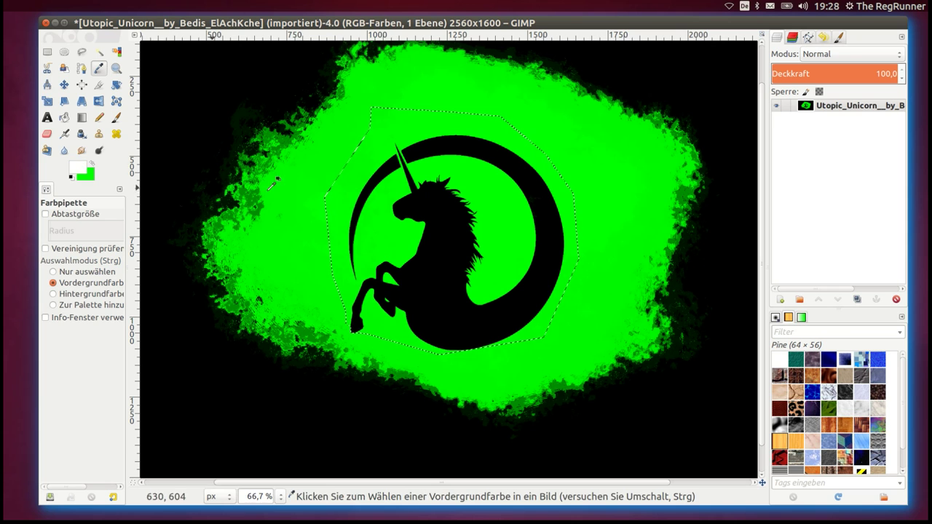
click(357, 194)
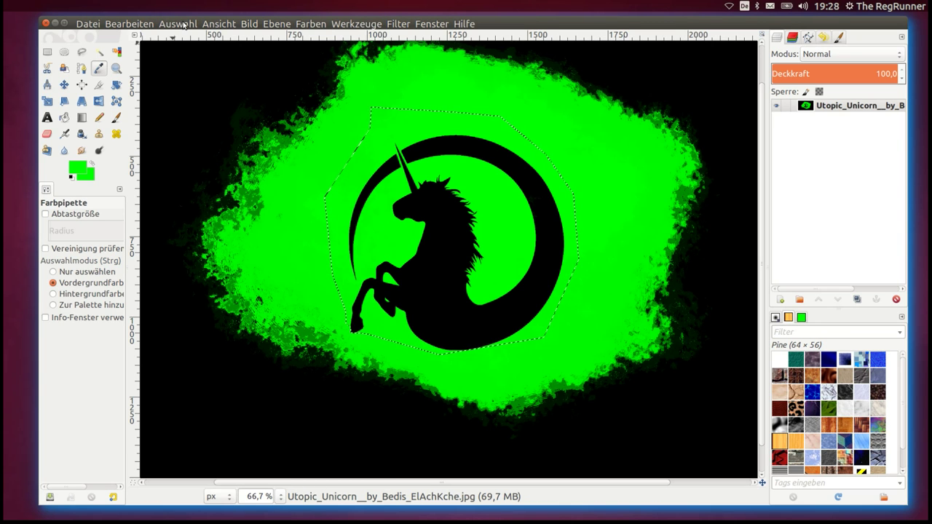
click(184, 24)
click(202, 63)
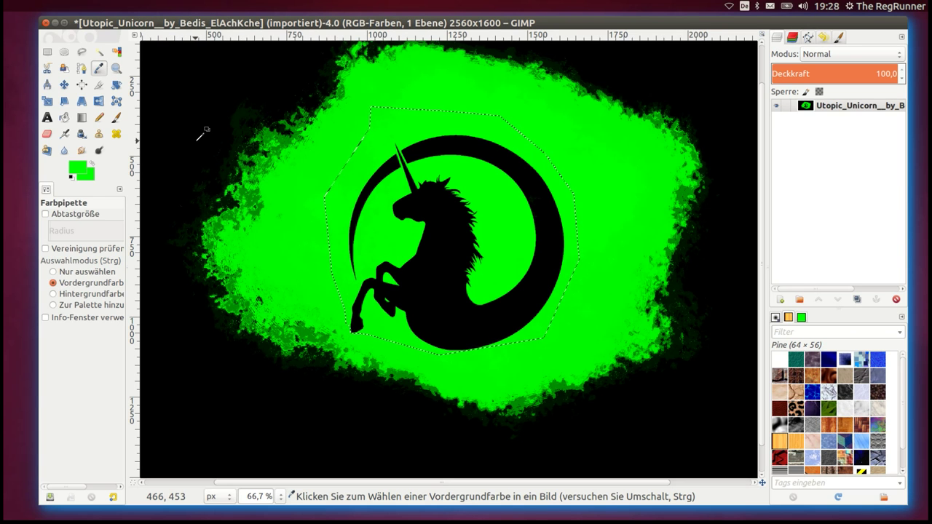
key(ctrl+comma)
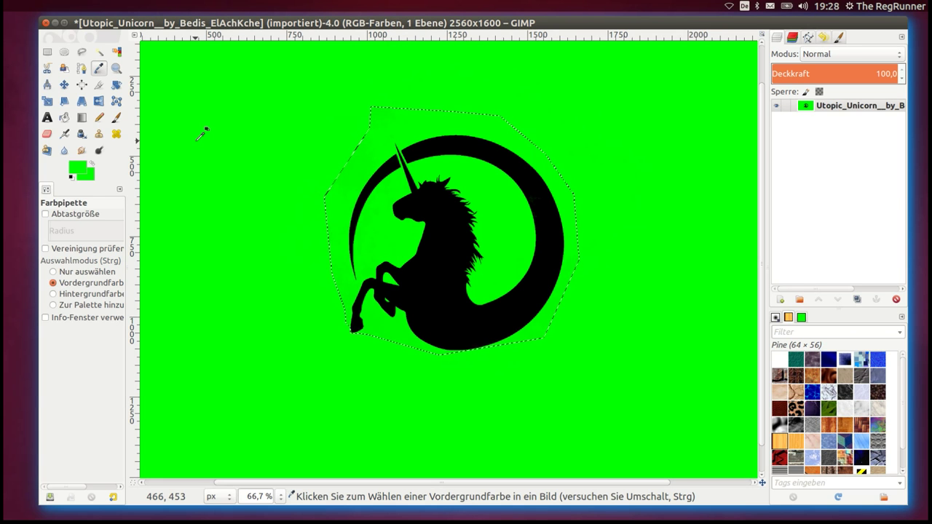
Check the green fill, then clear the selection with Select > None
scroll(298, 160, up, 1)
scroll(320, 160, down, 1)
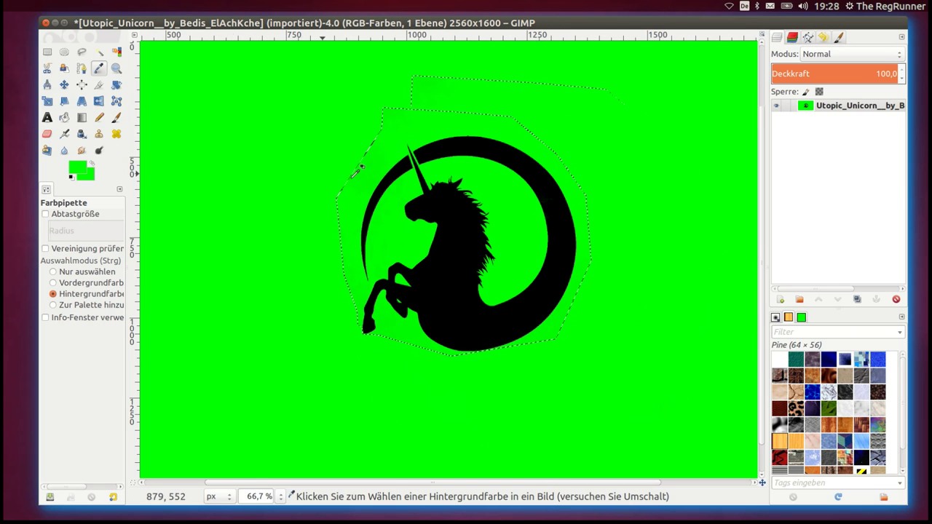
scroll(422, 130, up, 3)
scroll(394, 139, up, 2)
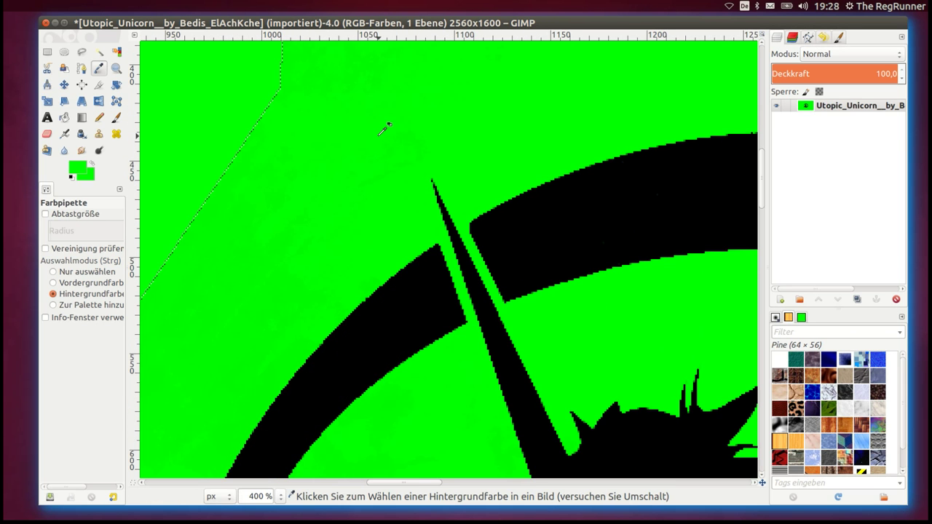
scroll(373, 144, down, 1)
scroll(320, 217, down, 2)
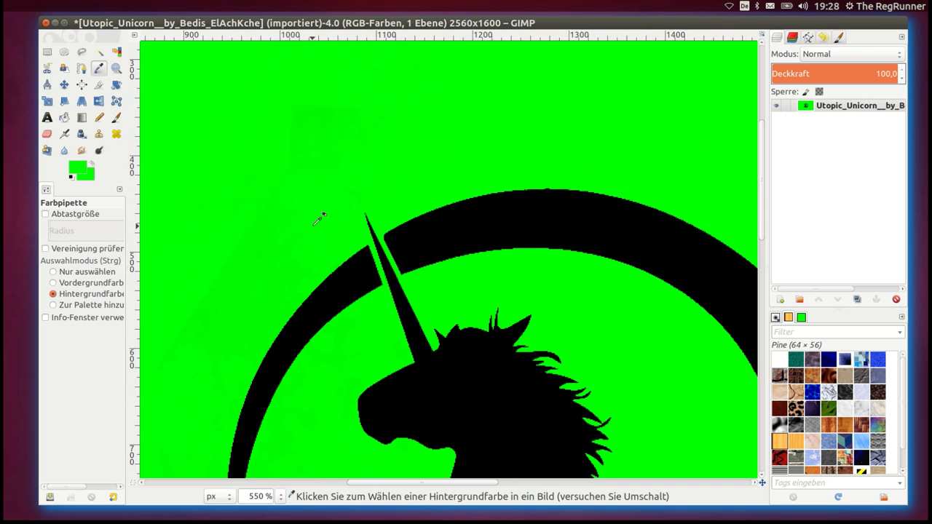
scroll(319, 219, down, 1)
scroll(320, 219, down, 1)
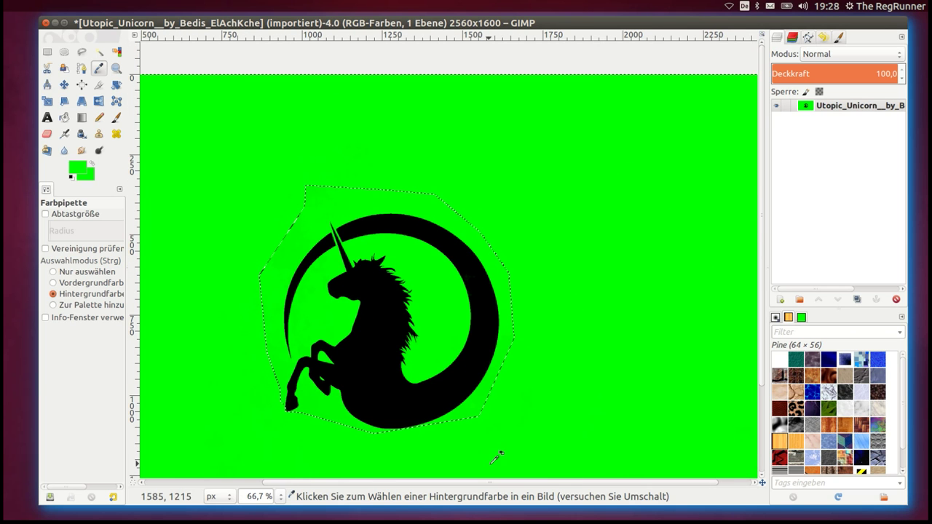
key(ctrl)
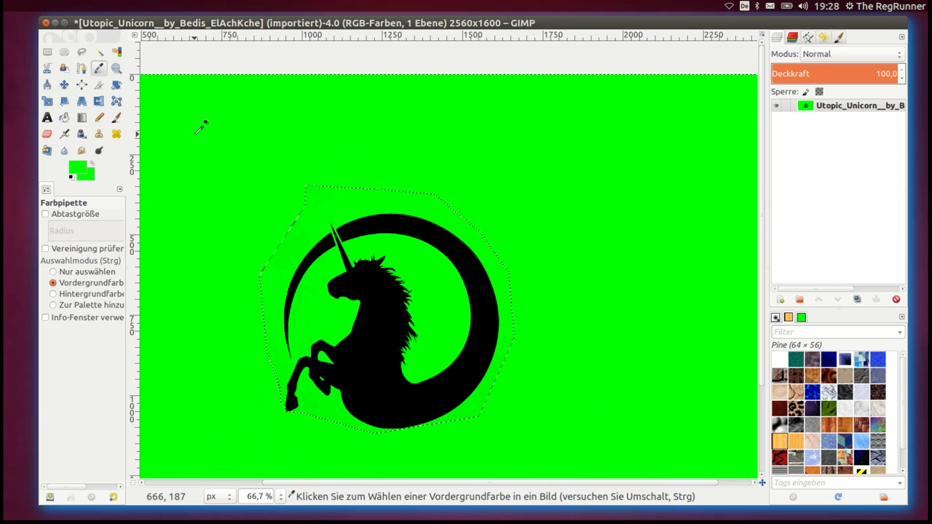
click(47, 52)
click(220, 136)
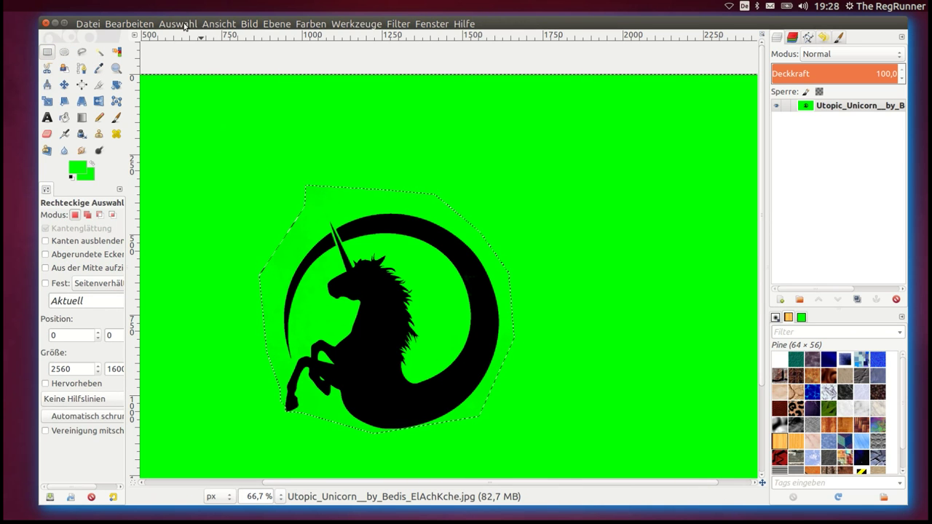
click(186, 26)
click(189, 51)
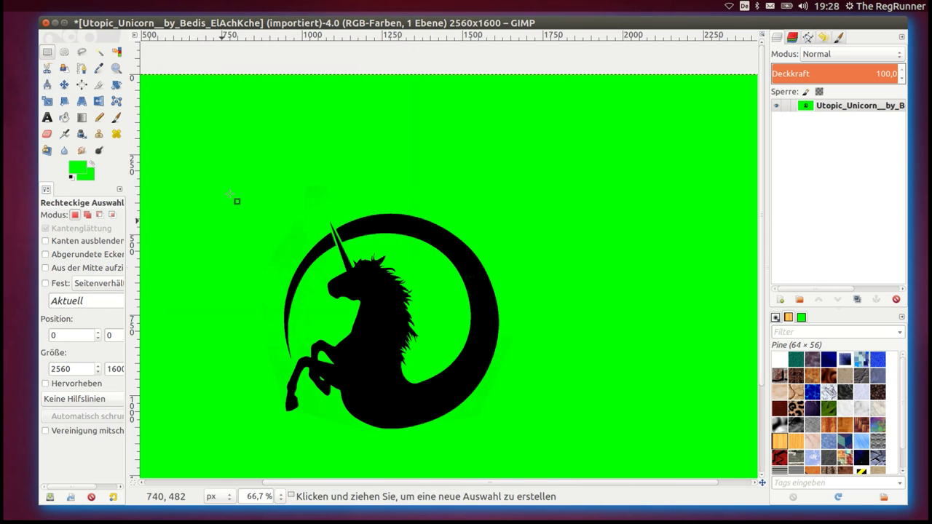
Choose the Bucket Fill tool
scroll(265, 374, up, 1)
scroll(339, 364, up, 1)
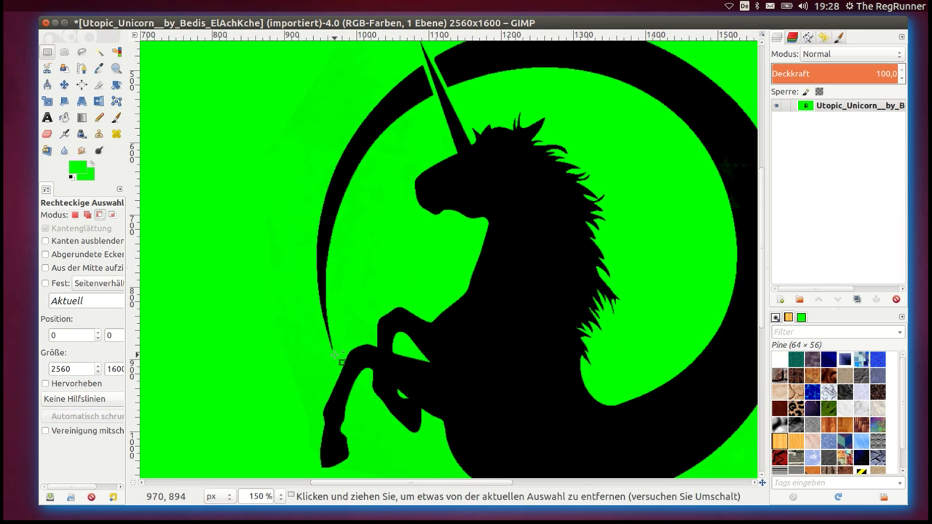
scroll(419, 329, down, 2)
scroll(545, 333, up, 1)
scroll(400, 339, down, 1)
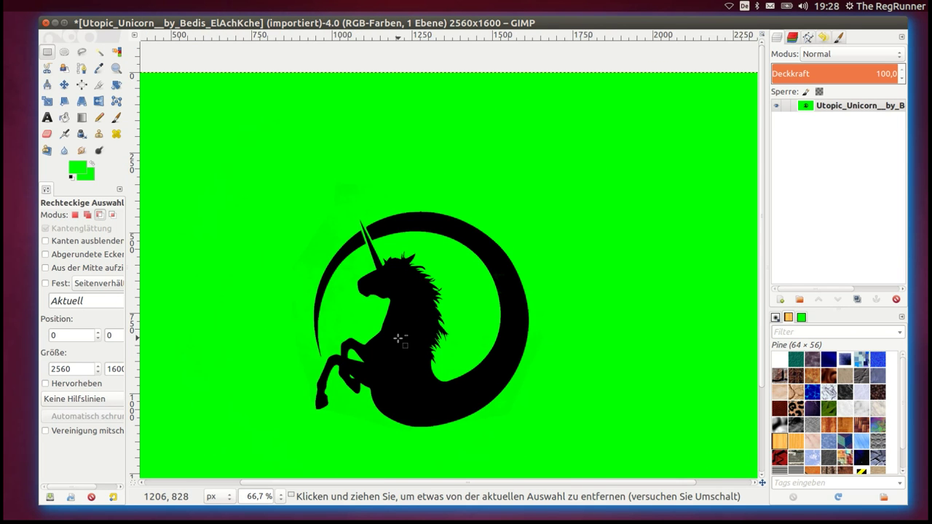
scroll(483, 424, up, 1)
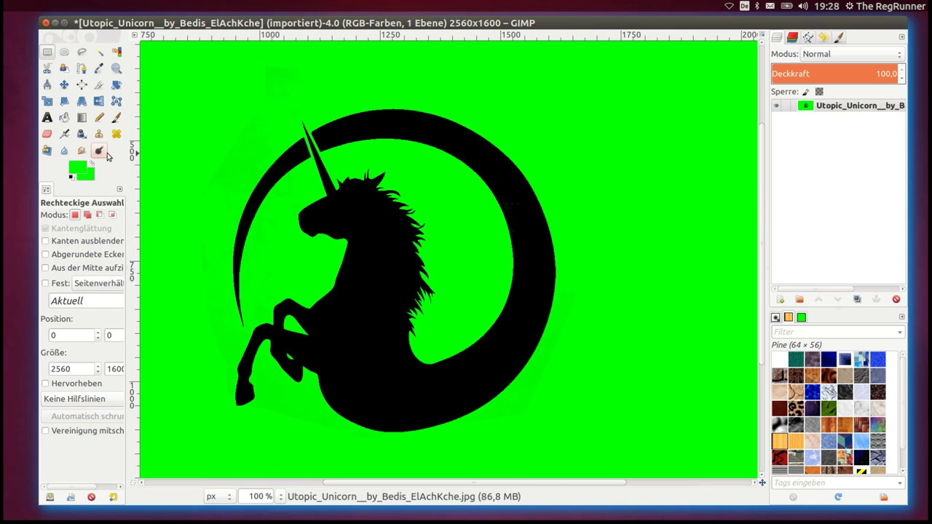
click(64, 118)
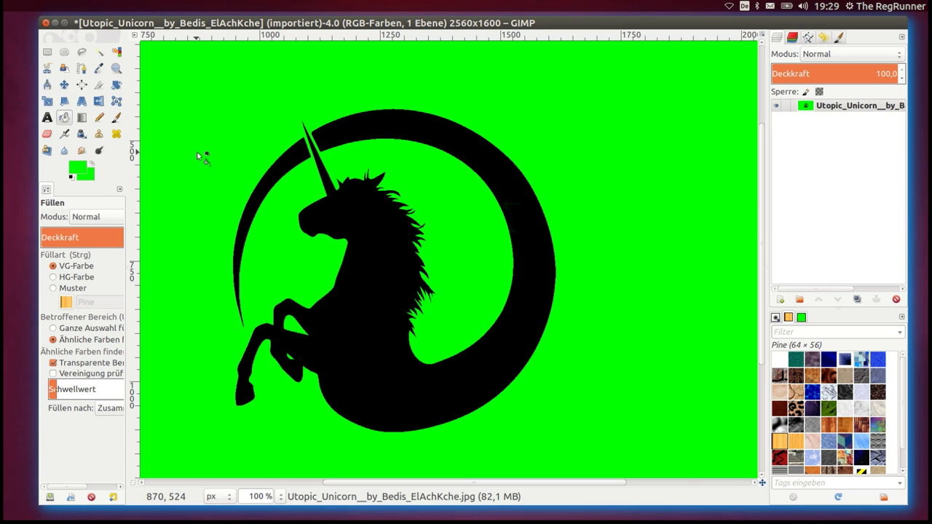
ctrl+scroll(197, 149, up, 2)
ctrl+scroll(199, 148, down, 2)
ctrl+scroll(204, 150, down, 1)
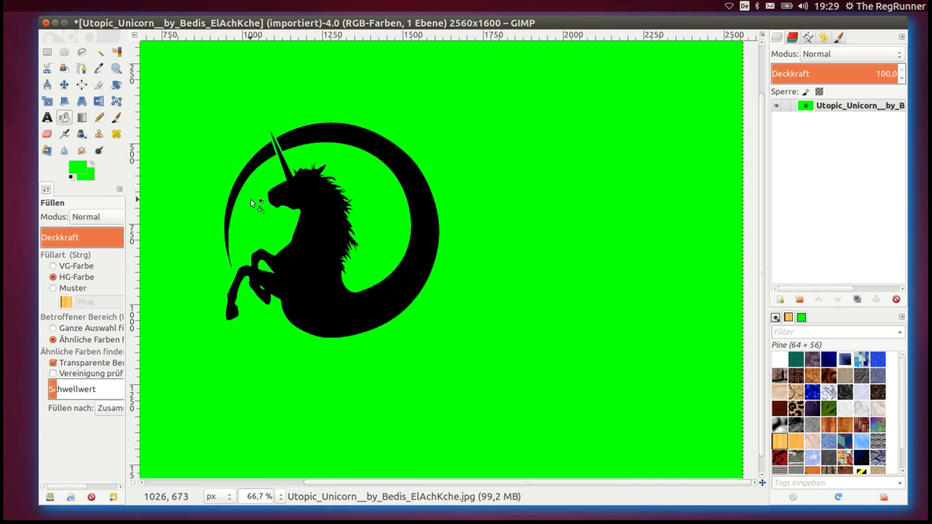
ctrl+scroll(194, 188, up, 1)
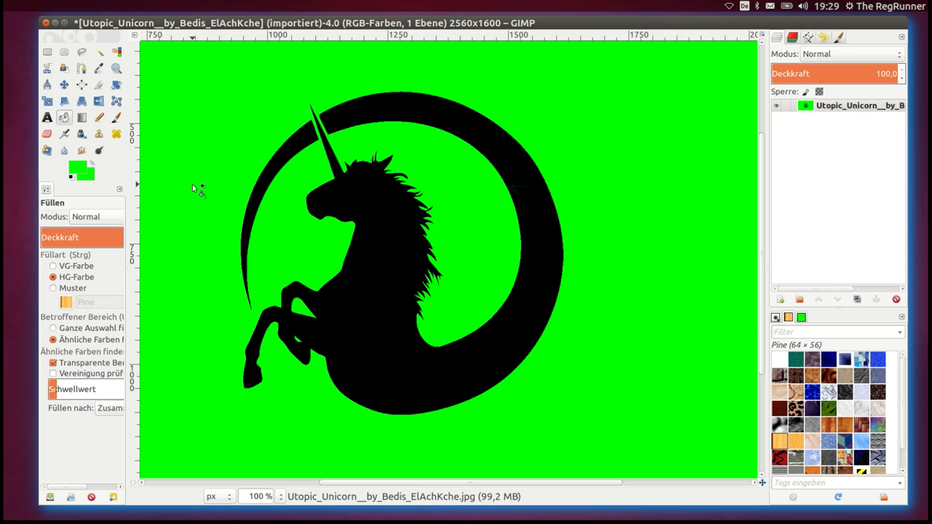
Frame the emblem in a rectangle selection and crop the image to it (799 × 718)
click(48, 52)
click(214, 74)
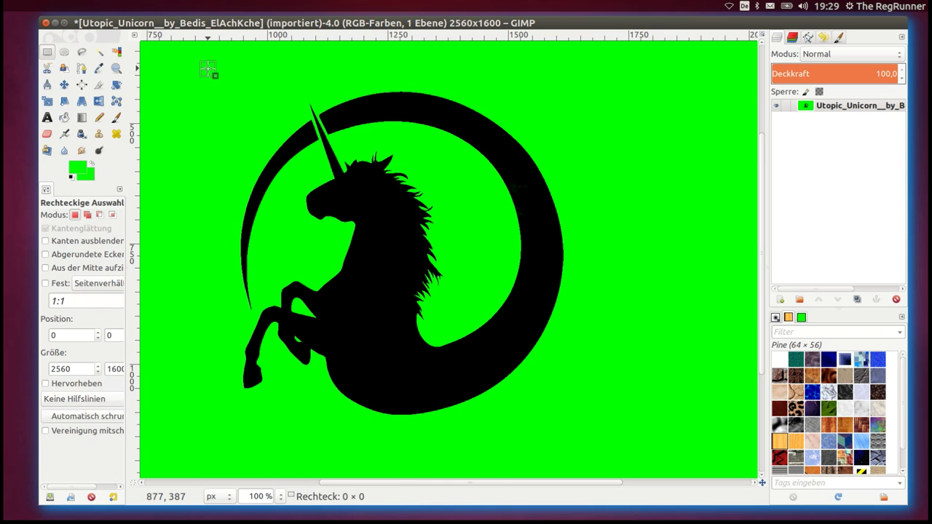
mouse_move(220, 142)
mouse_down()
mouse_move(535, 445)
mouse_move(583, 437)
mouse_move(586, 418)
mouse_up()
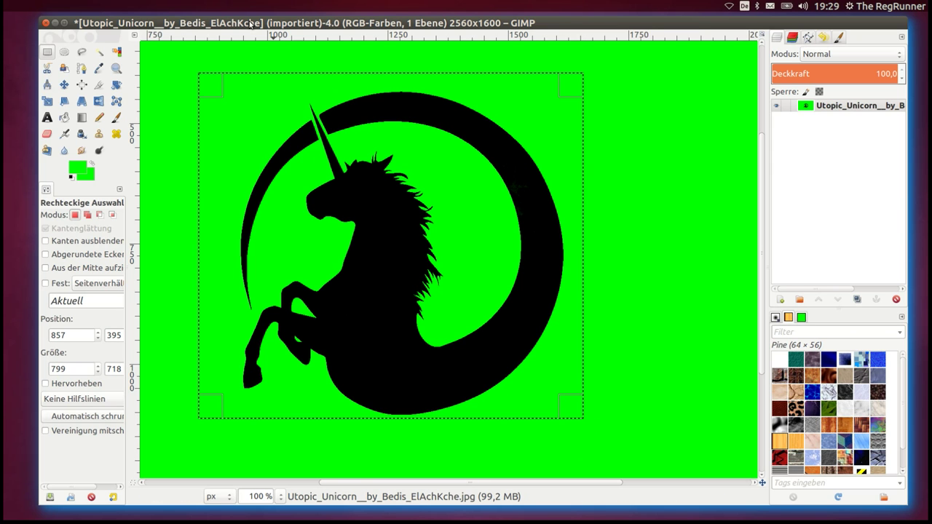
mouse_move(248, 23)
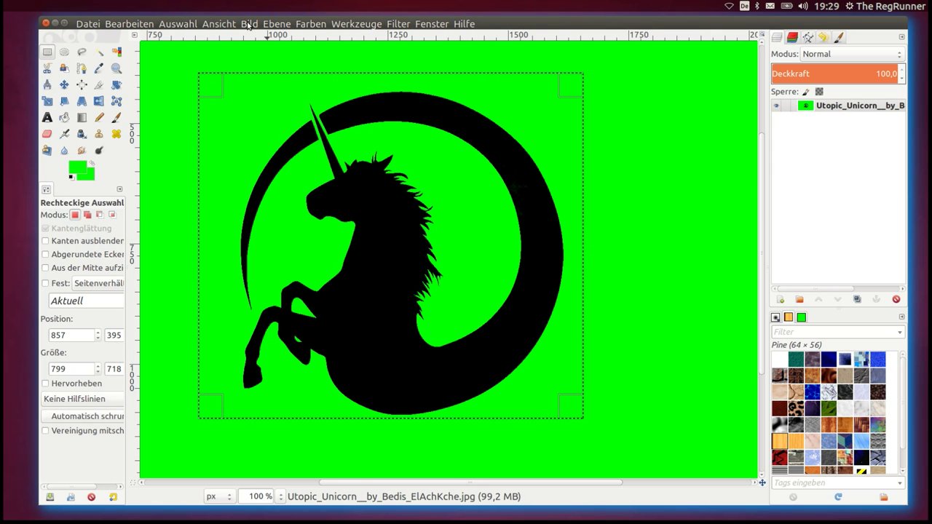
click(248, 24)
click(304, 160)
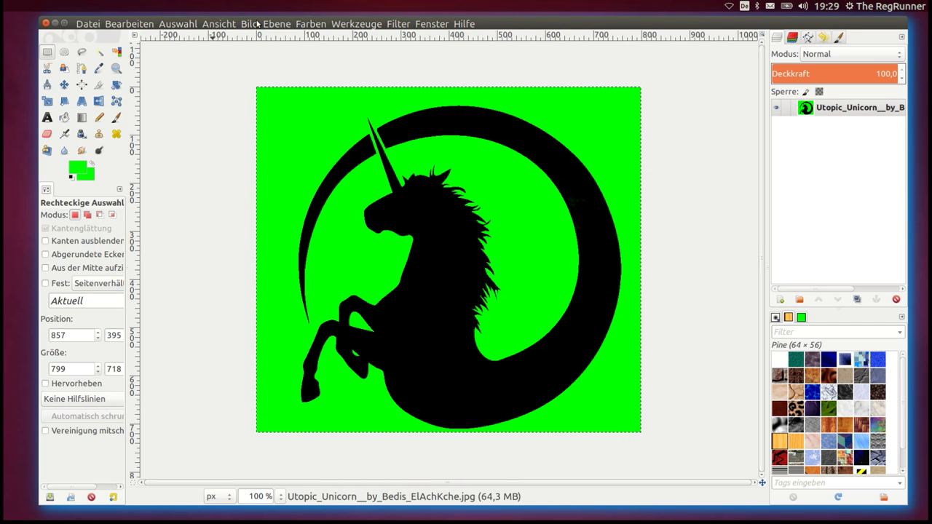
Open Farbe zu Transparenz, then cancel it without changes
click(304, 24)
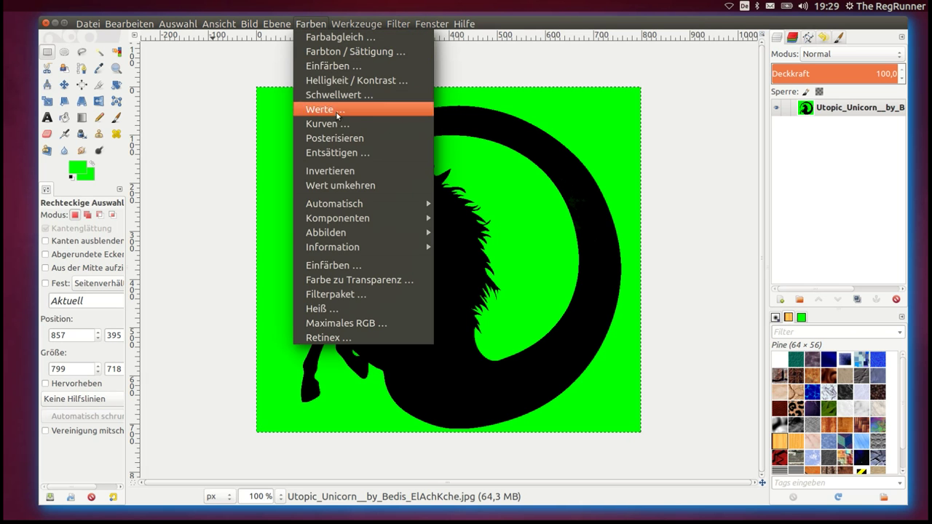
click(404, 282)
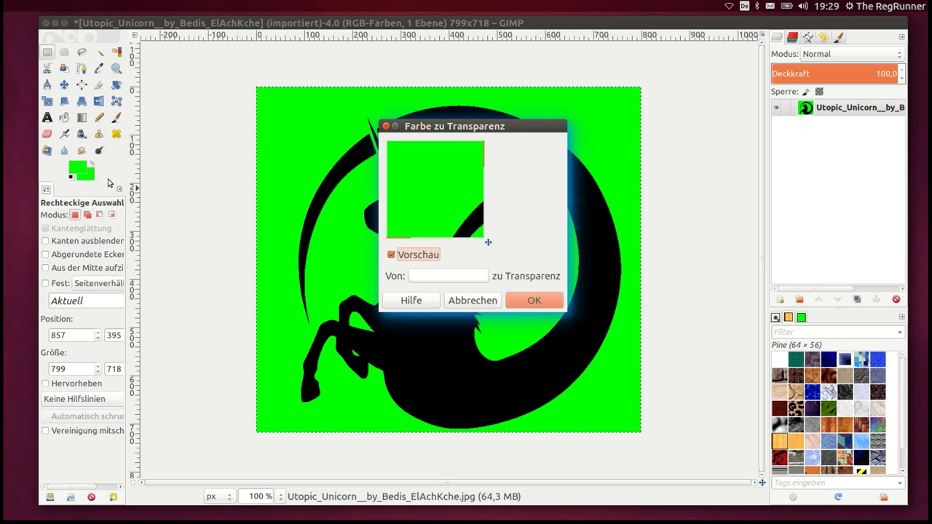
click(458, 277)
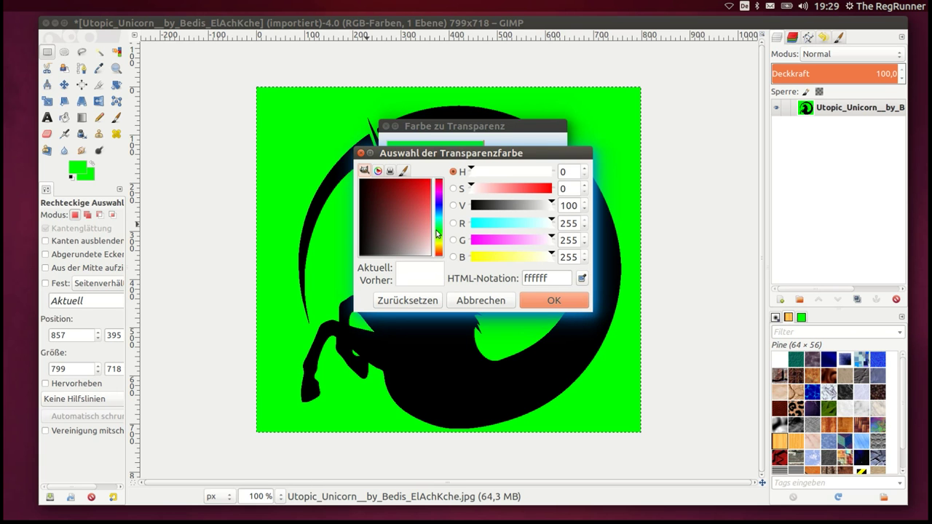
click(505, 309)
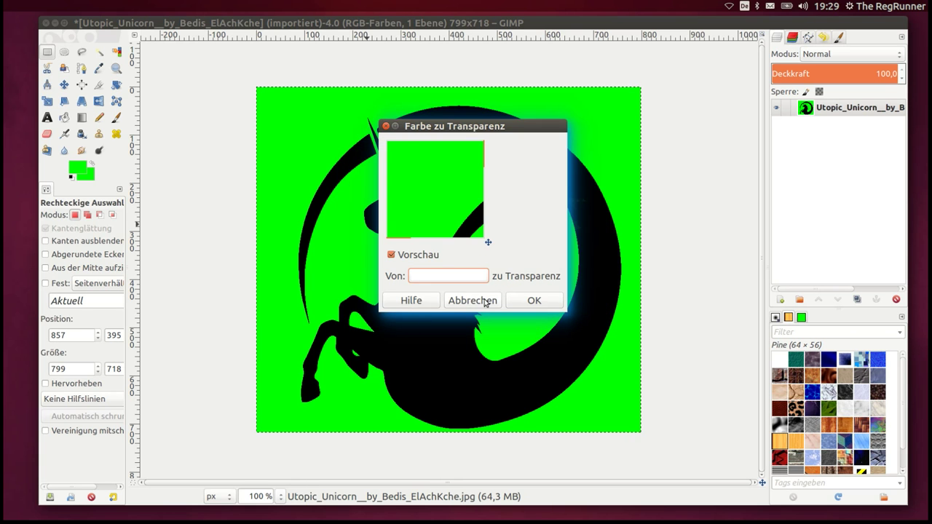
click(485, 301)
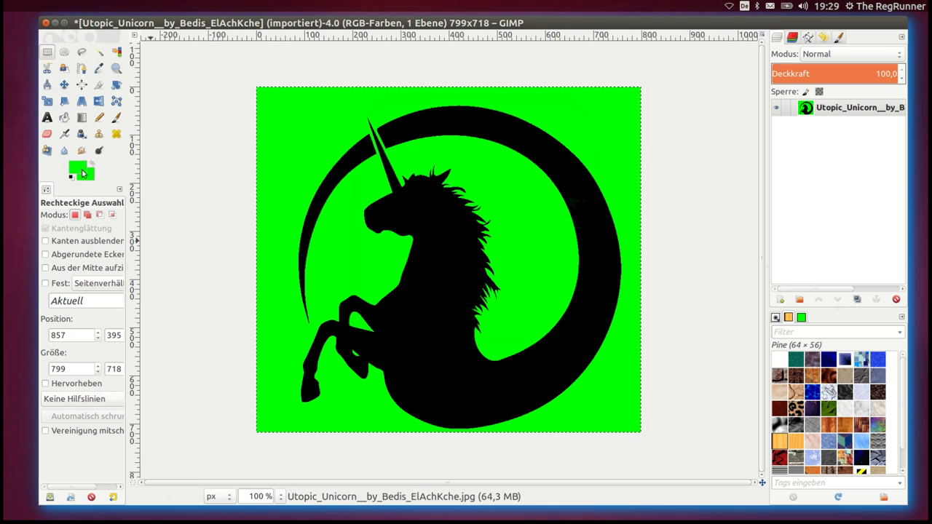
Copy the foreground colour's hex code 00ff00
click(83, 173)
double_click(528, 143)
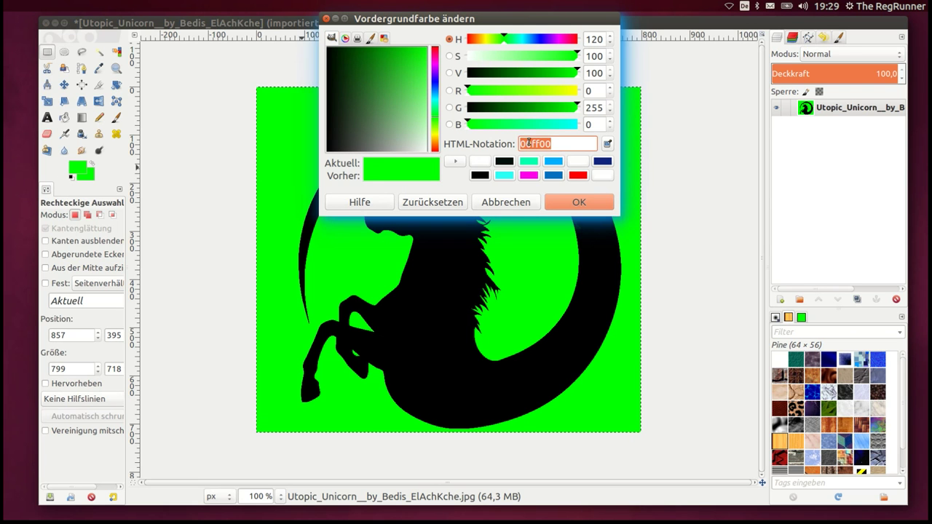
right_click(529, 143)
click(557, 158)
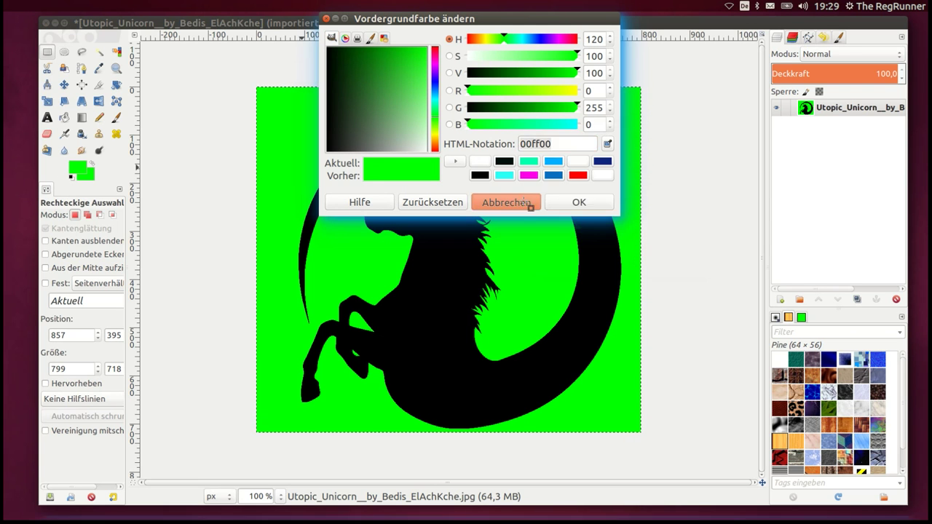
click(524, 204)
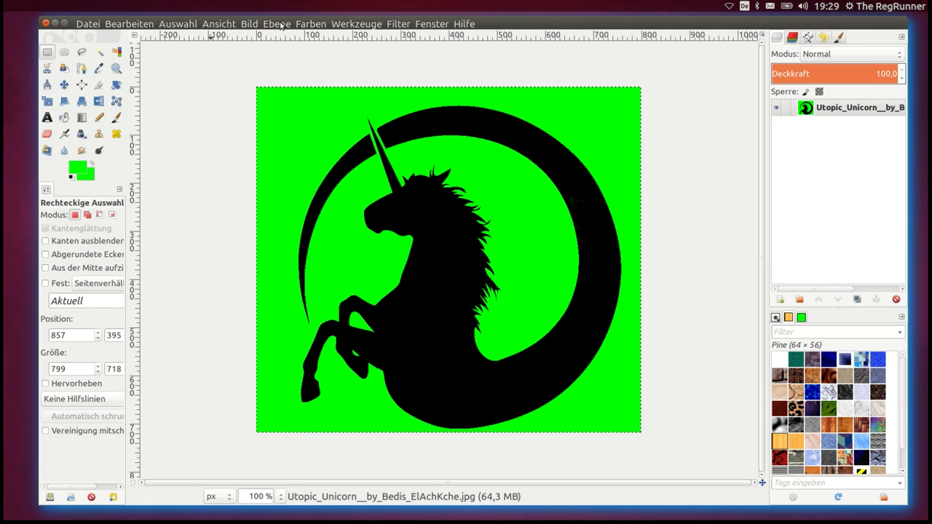
Run Farbe zu Transparenz with 00ff00 as the Von colour, replacing ffffff
click(304, 24)
click(359, 279)
click(472, 278)
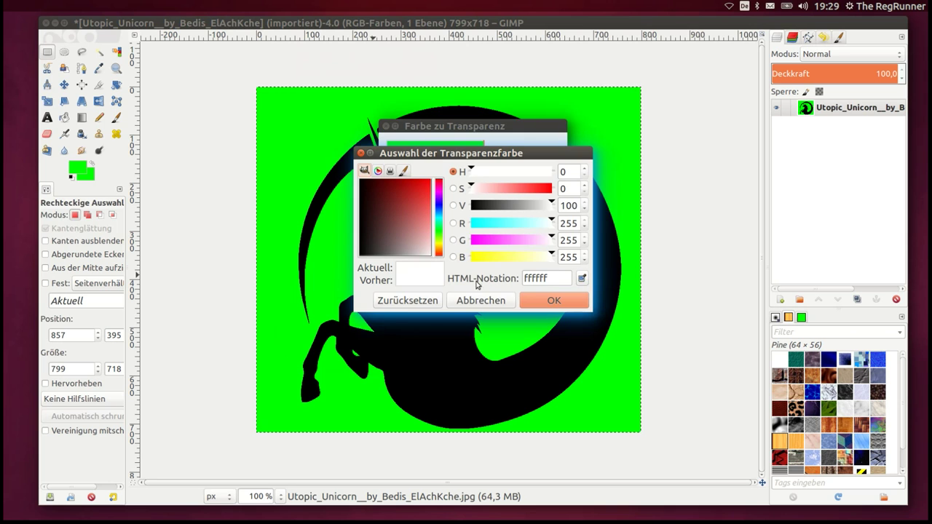
drag(553, 282, 509, 280)
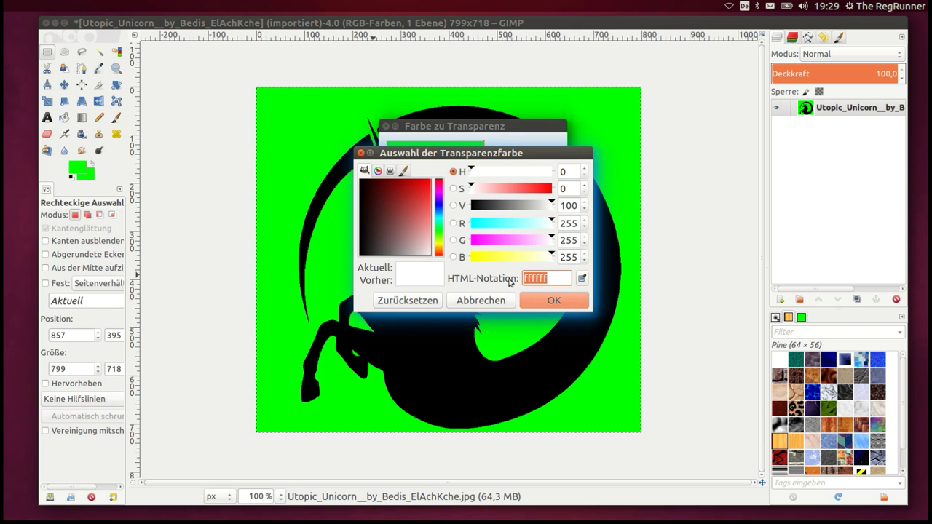
key(BackSpace)
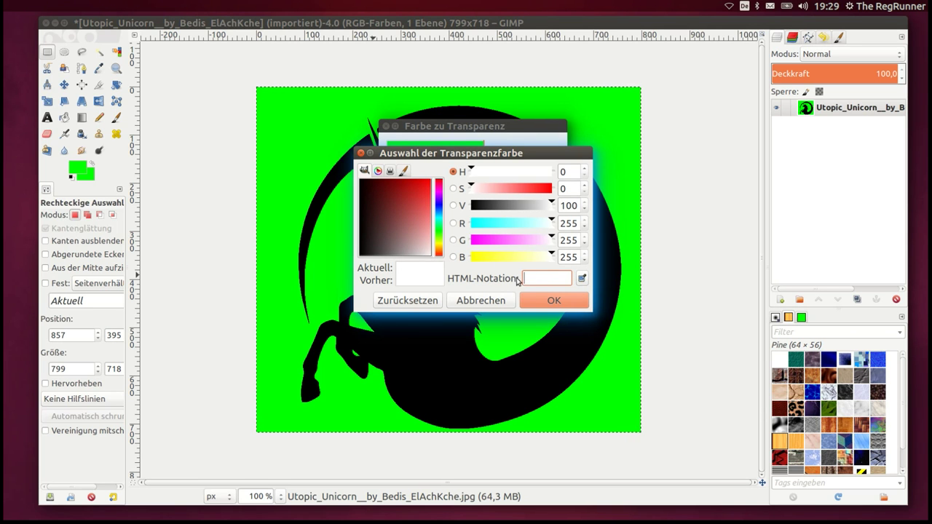
right_click(547, 277)
click(585, 313)
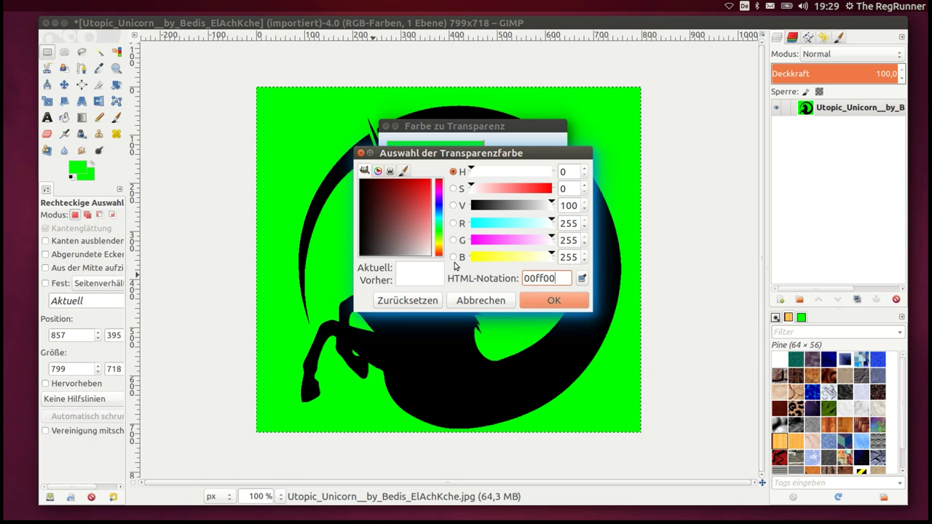
click(551, 303)
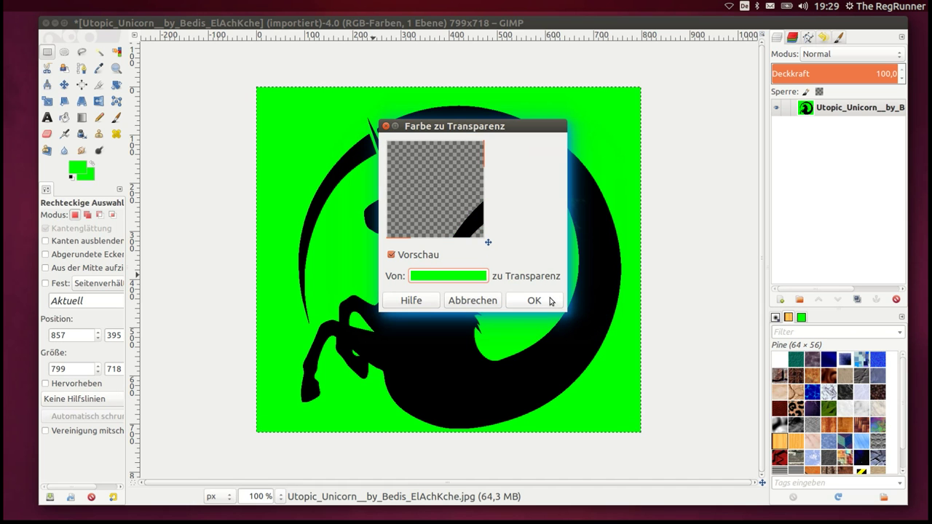
click(536, 303)
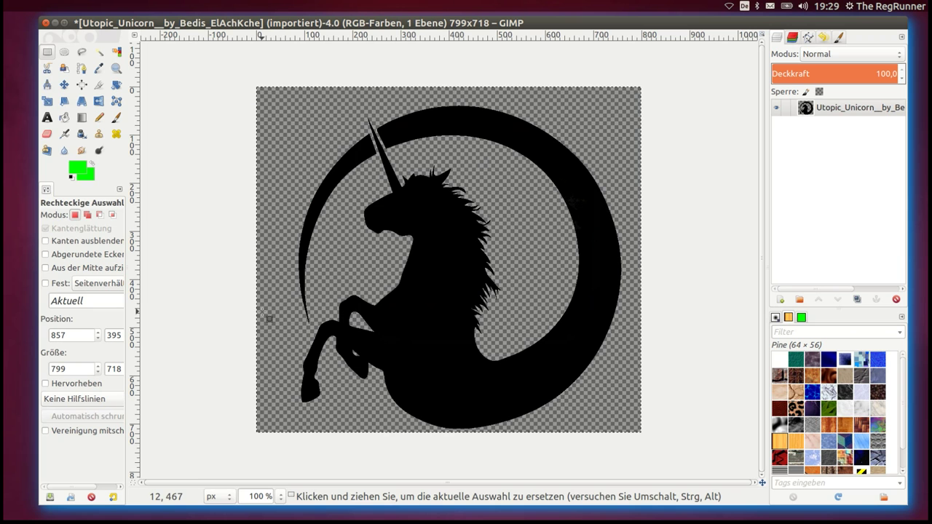
Zoom in on the unicorn's mane edges
key(ctrl)
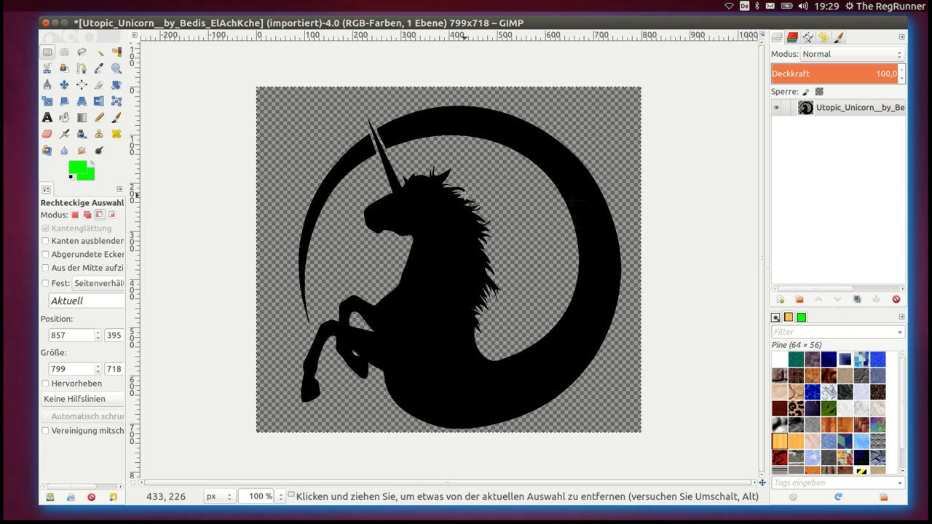
scroll(466, 200, up, 2)
scroll(480, 212, up, 1)
scroll(507, 251, up, 1)
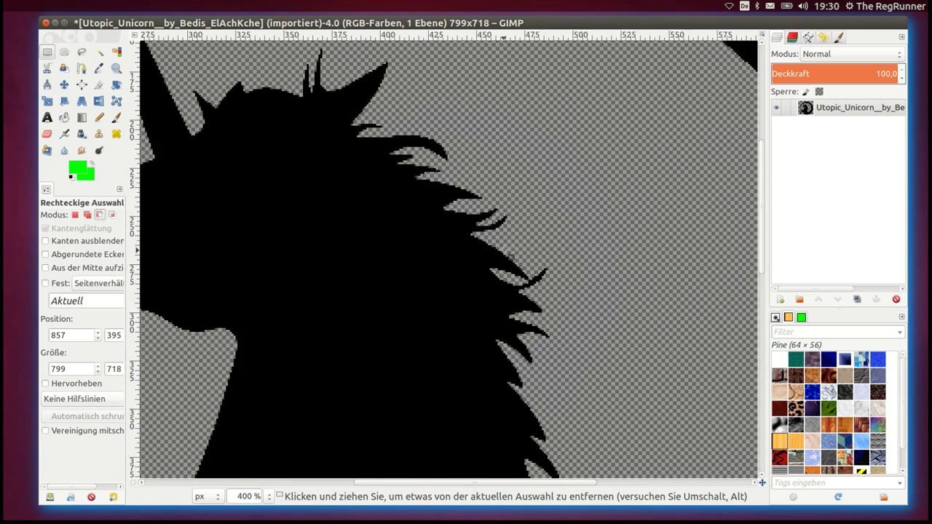
scroll(507, 252, up, 1)
scroll(510, 255, up, 2)
scroll(550, 268, up, 2)
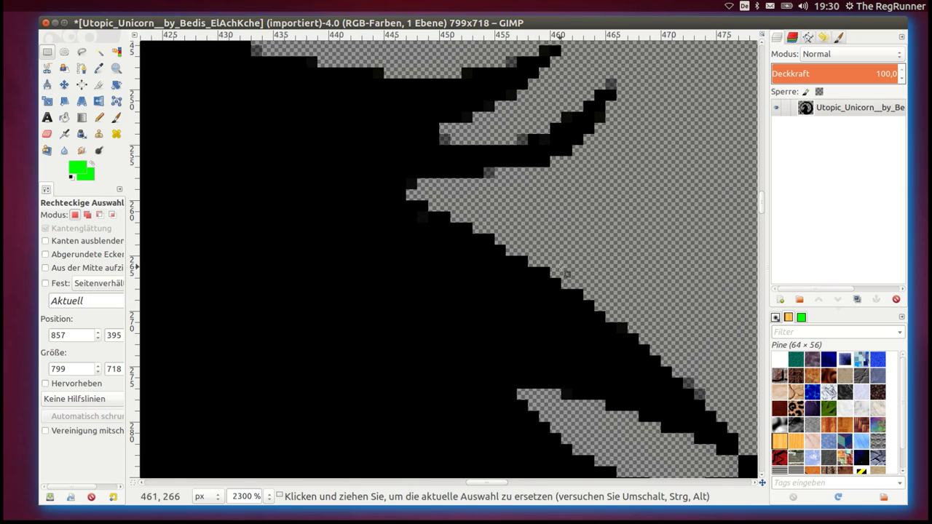
scroll(531, 185, down, 2)
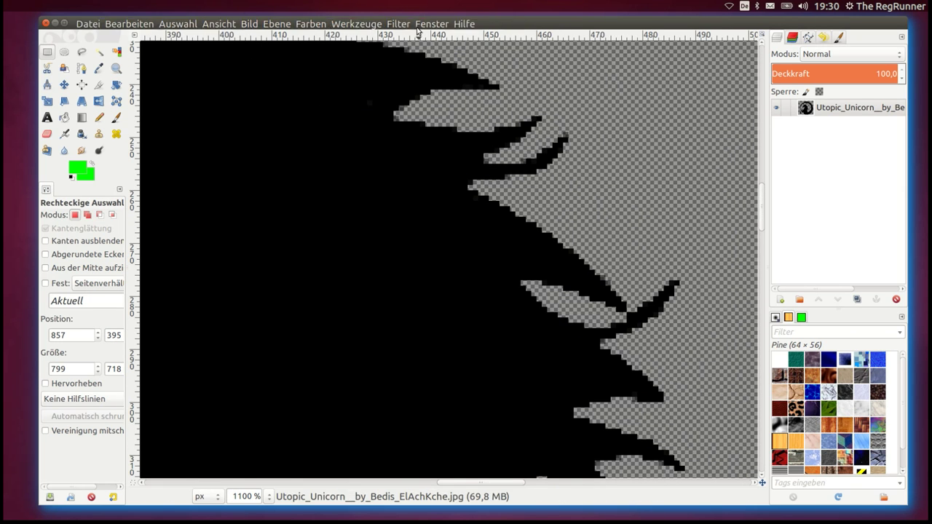
Open the Gaußscher Weichzeichner and pan its preview to the unicorn's edge
click(408, 24)
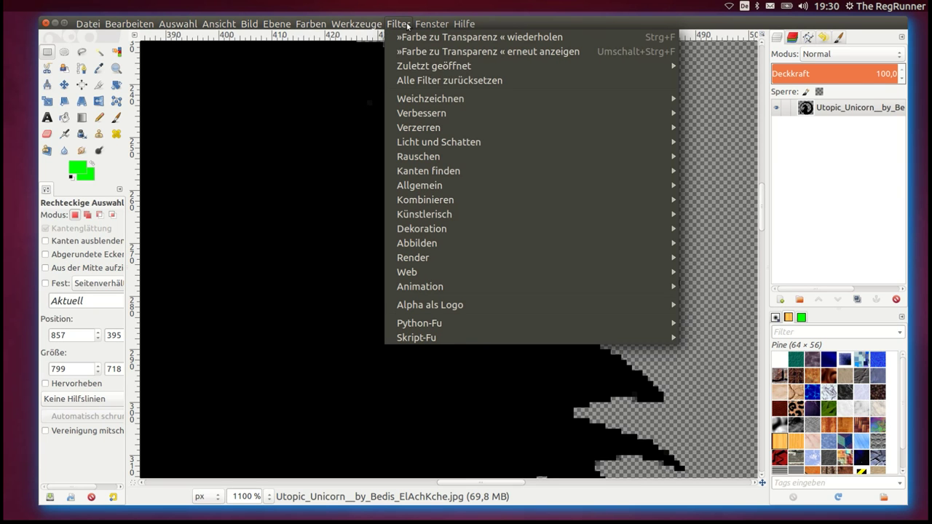
mouse_move(452, 99)
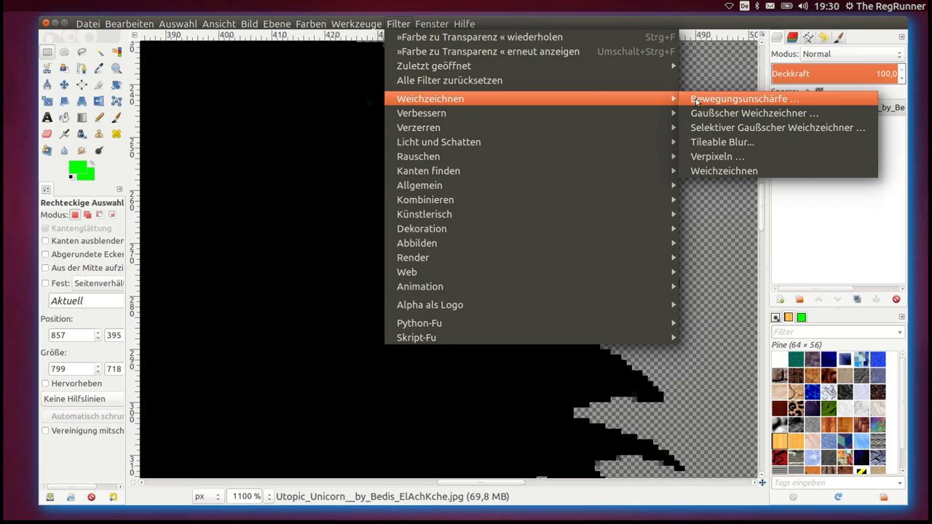
click(712, 114)
mouse_move(505, 115)
mouse_down()
mouse_move(295, 115)
mouse_move(274, 133)
mouse_up()
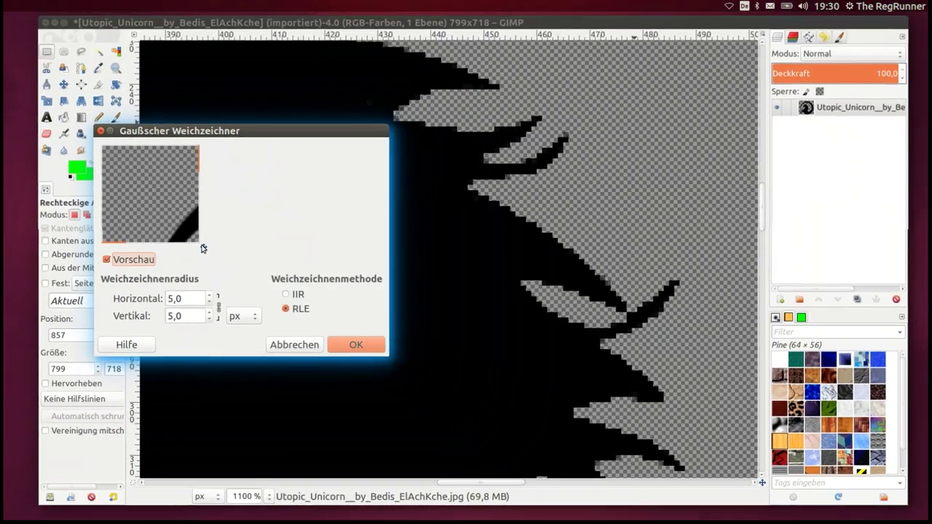
click(204, 246)
drag(205, 250, 230, 257)
drag(261, 129, 516, 157)
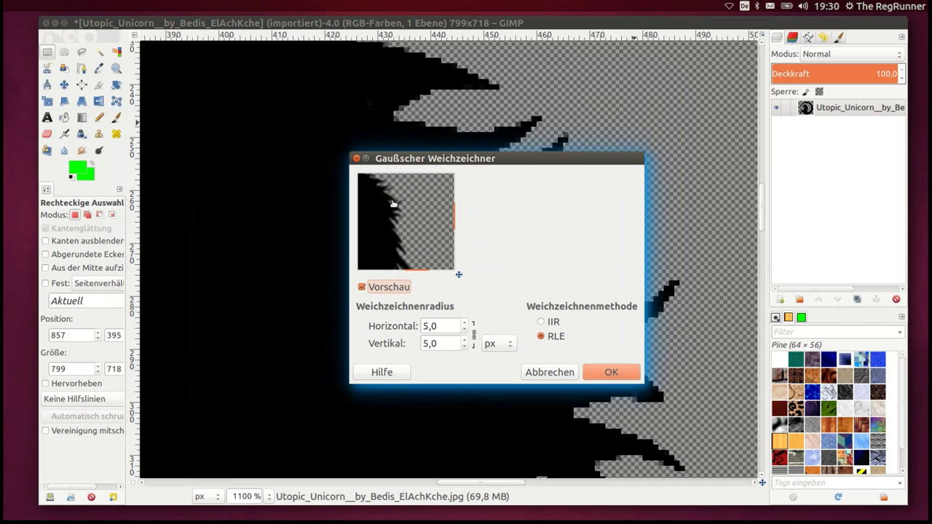
Lower the blur radius to 5,0 and apply the Gaussian blur
double_click(463, 329)
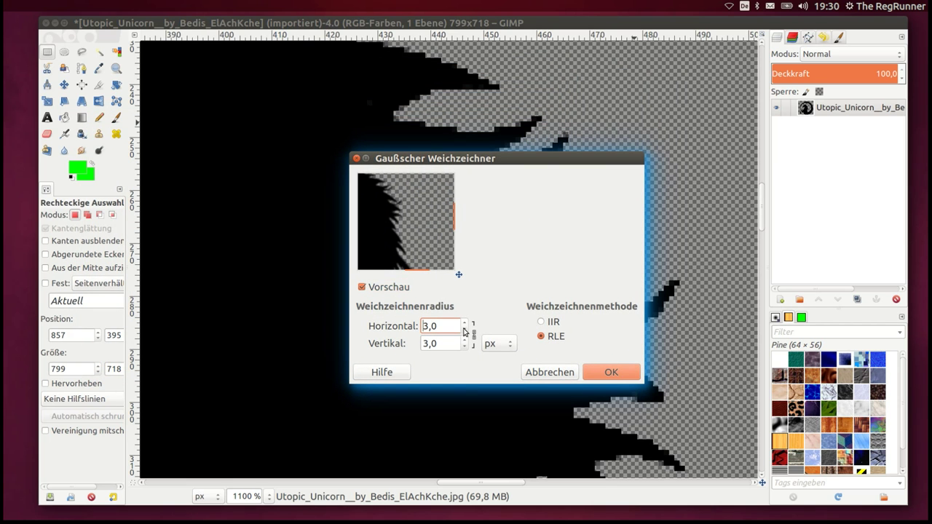
click(463, 329)
scroll(463, 325, up, 3)
scroll(463, 326, up, 2)
scroll(463, 326, up, 3)
scroll(463, 326, up, 1)
scroll(464, 332, down, 3)
scroll(463, 332, down, 2)
click(464, 332)
scroll(464, 330, up, 1)
click(597, 373)
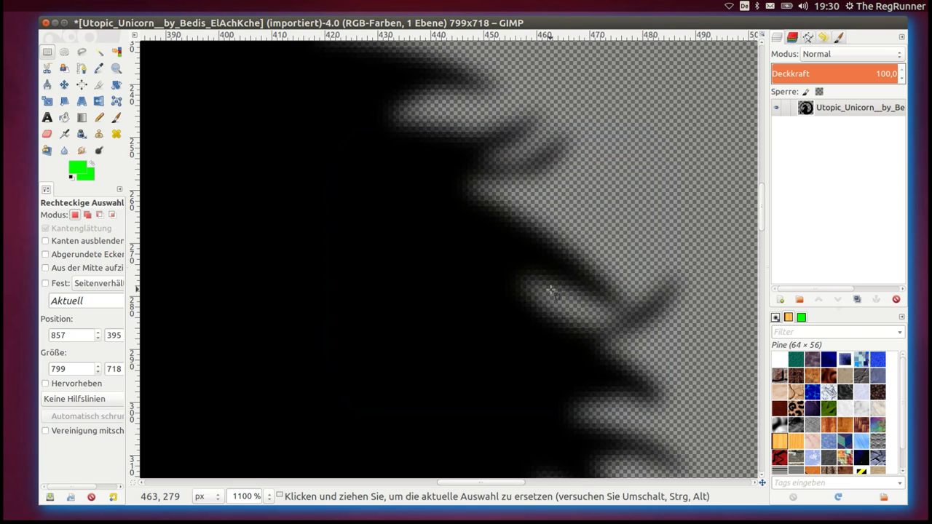
ctrl+scroll(502, 281, down, 3)
ctrl+scroll(492, 283, down, 1)
ctrl+scroll(493, 284, down, 1)
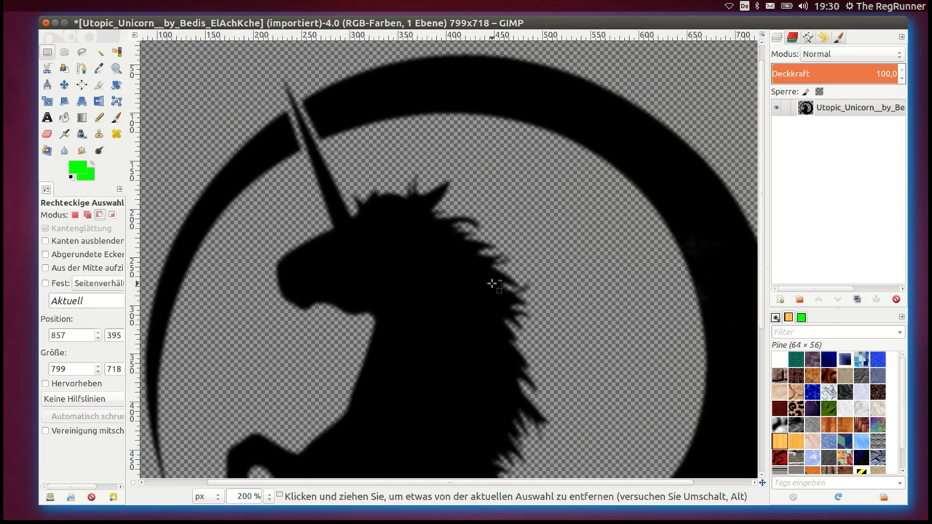
ctrl+scroll(476, 252, up, 3)
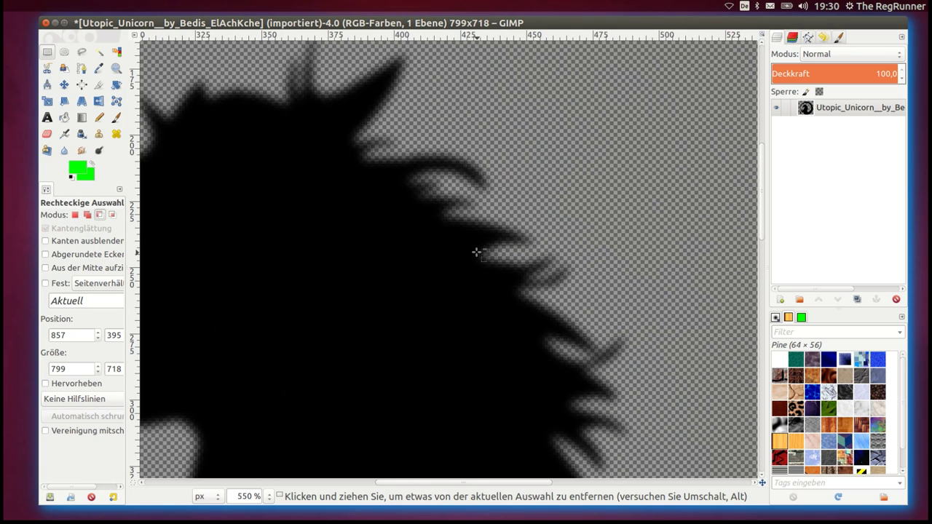
ctrl+scroll(476, 252, down, 5)
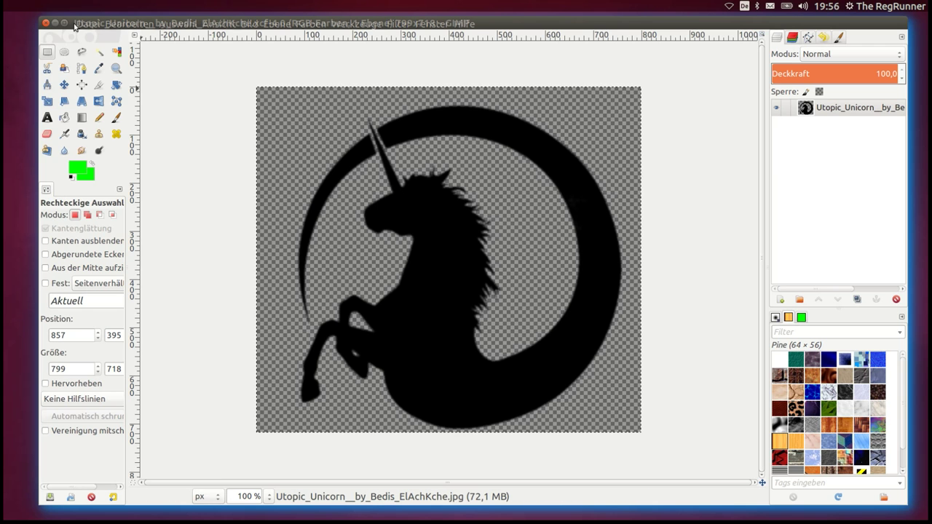
Create a new image with width 1650 and height 1032 px
click(86, 24)
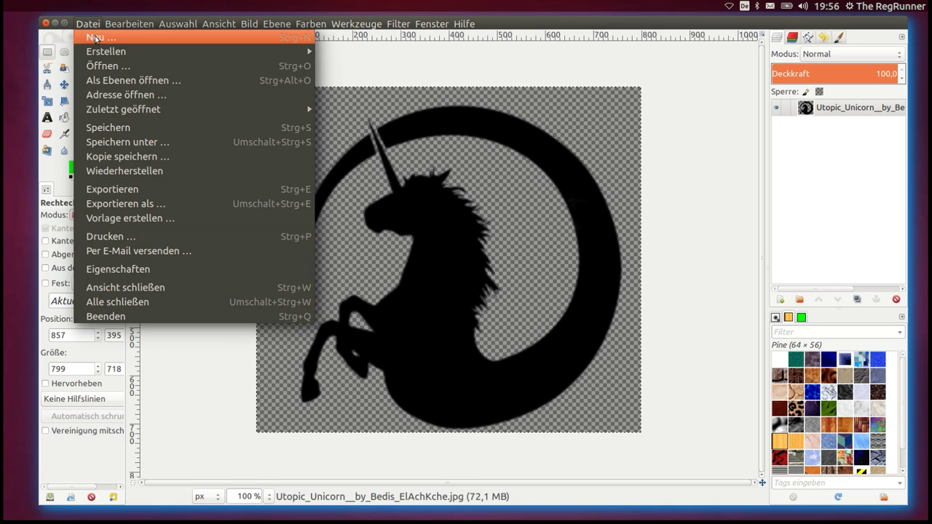
click(98, 38)
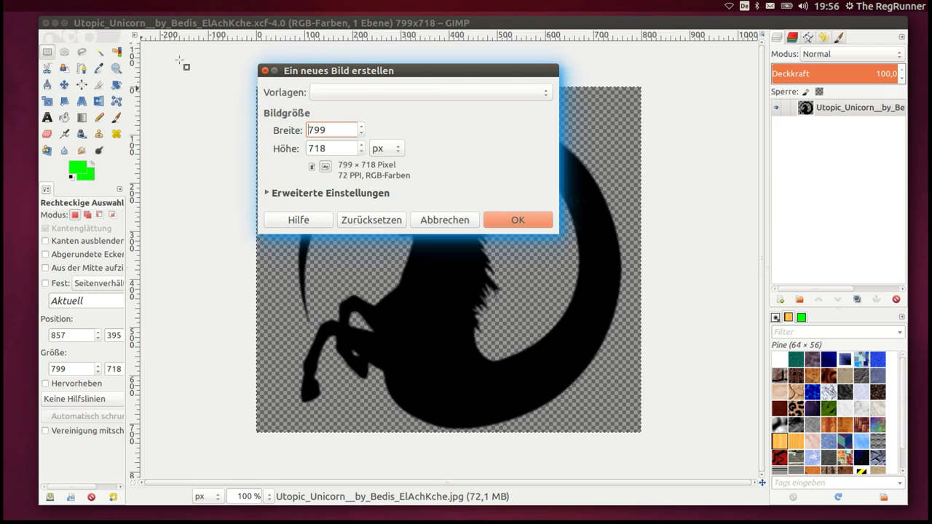
double_click(338, 129)
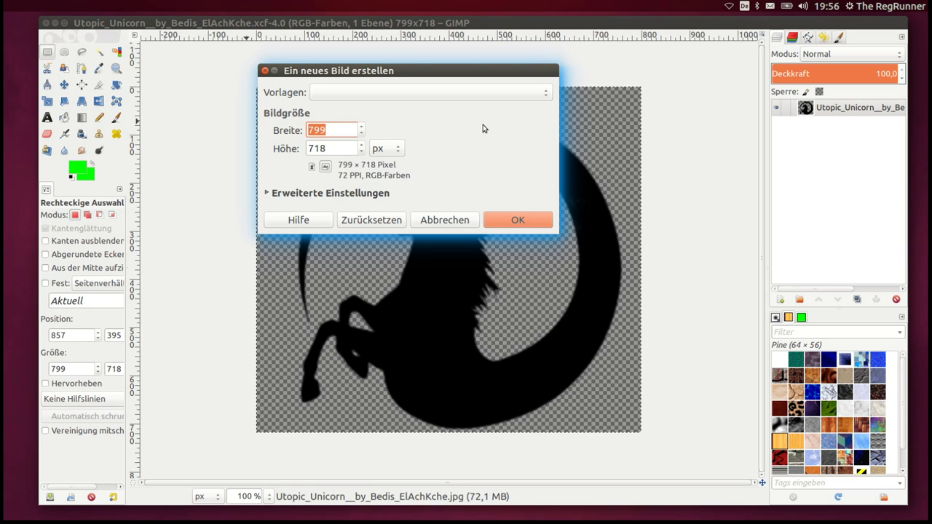
text(1650)
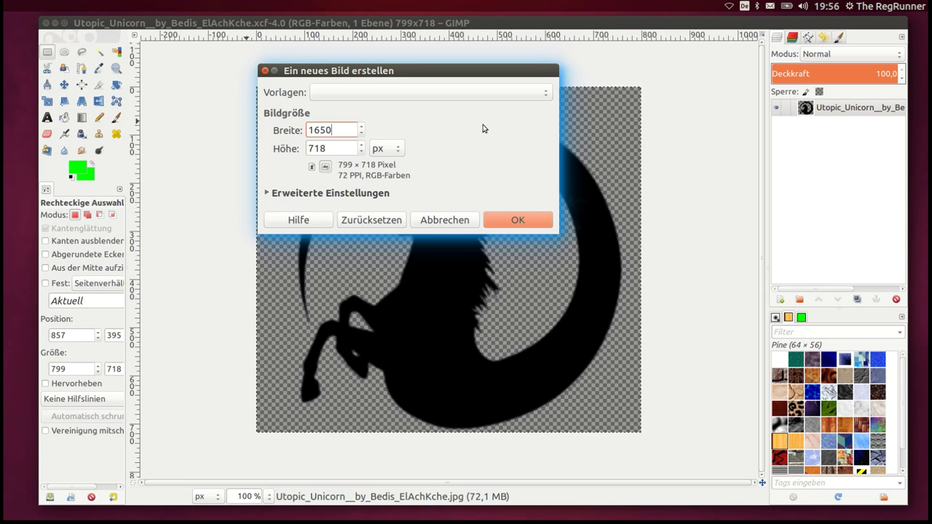
key(Tab)
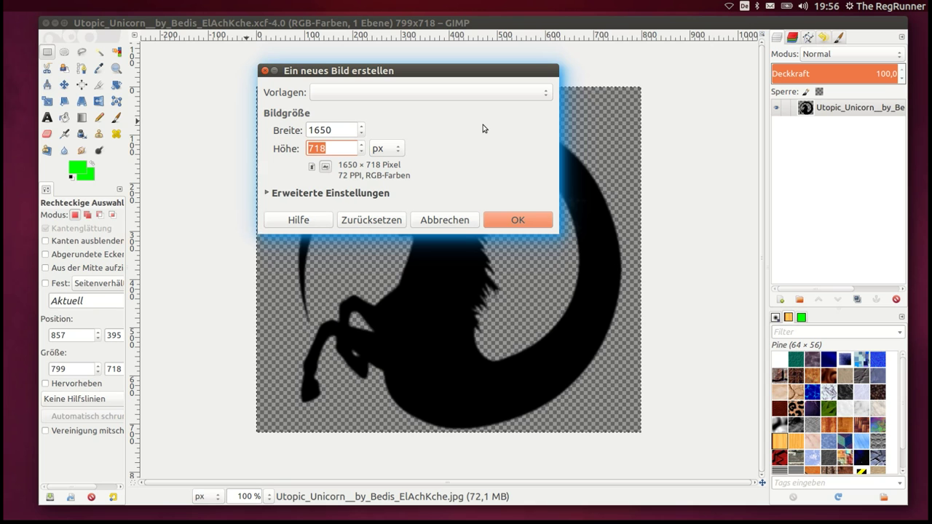
text(1)
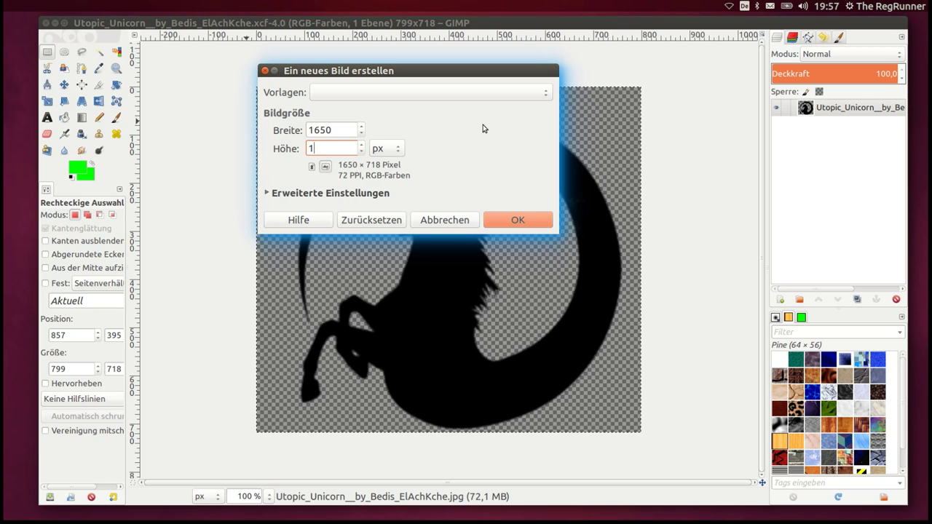
text(032)
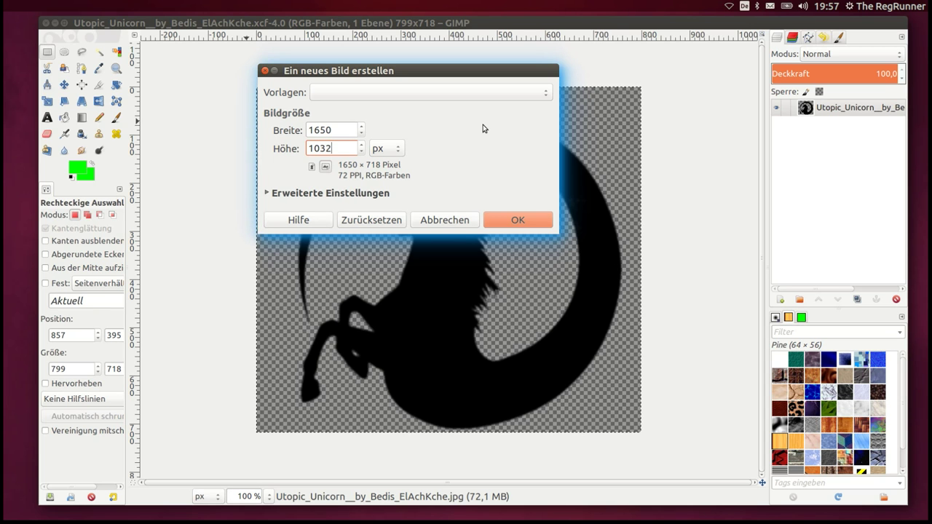
click(500, 220)
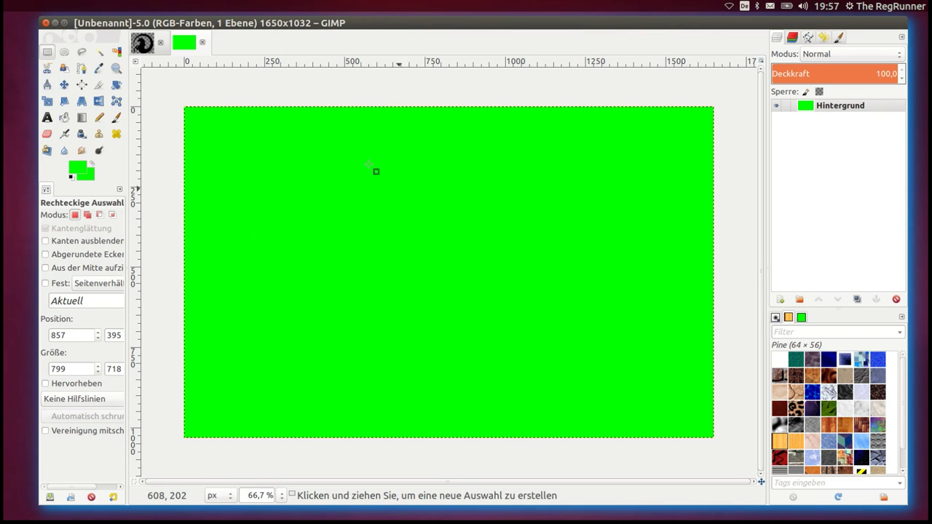
Pick a blue foreground colour and copy its hex code 757bf7
click(76, 172)
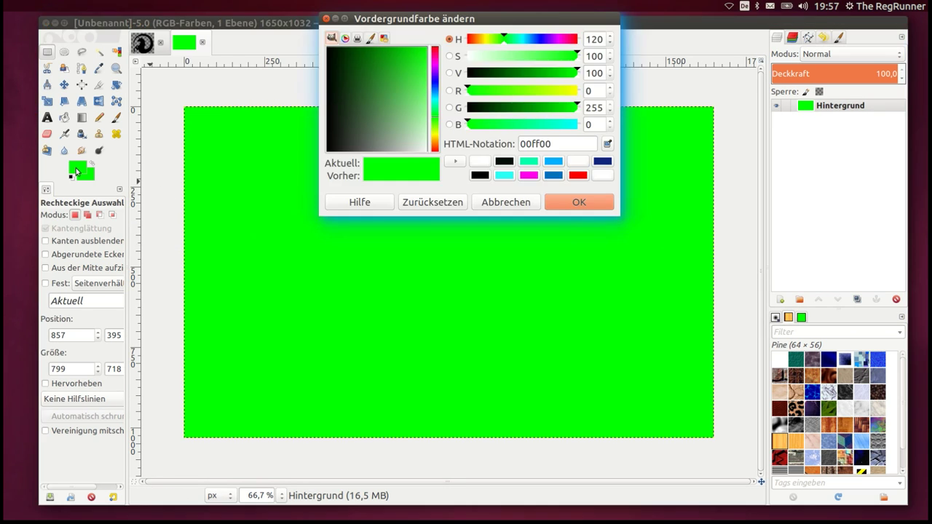
drag(359, 103, 426, 95)
click(435, 86)
click(579, 204)
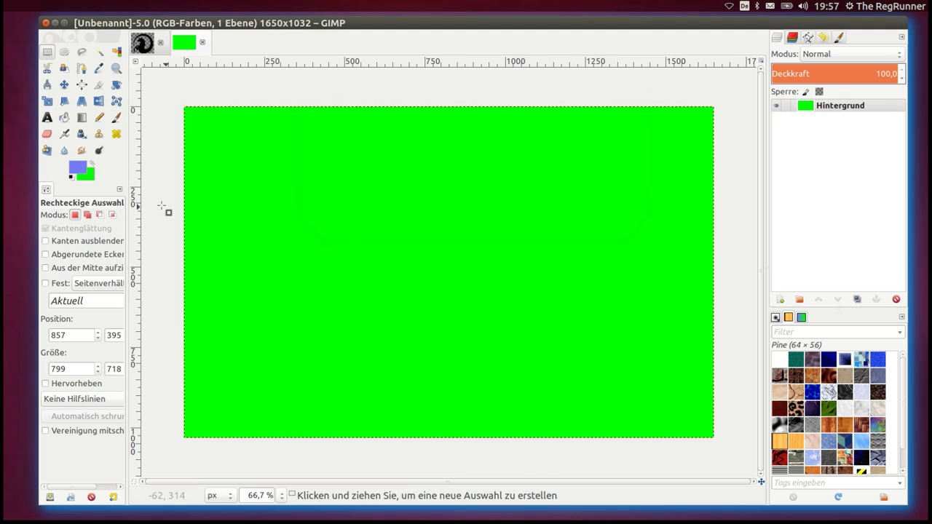
click(73, 169)
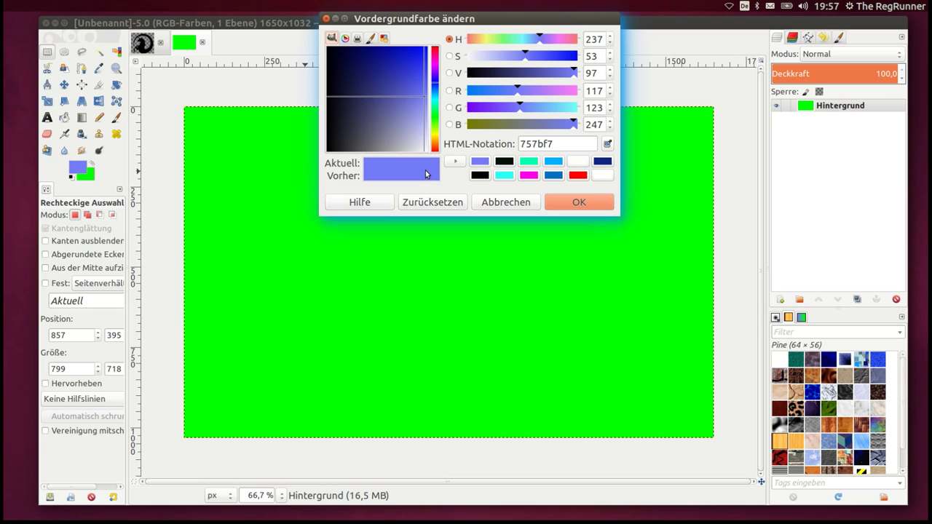
double_click(548, 149)
right_click(548, 149)
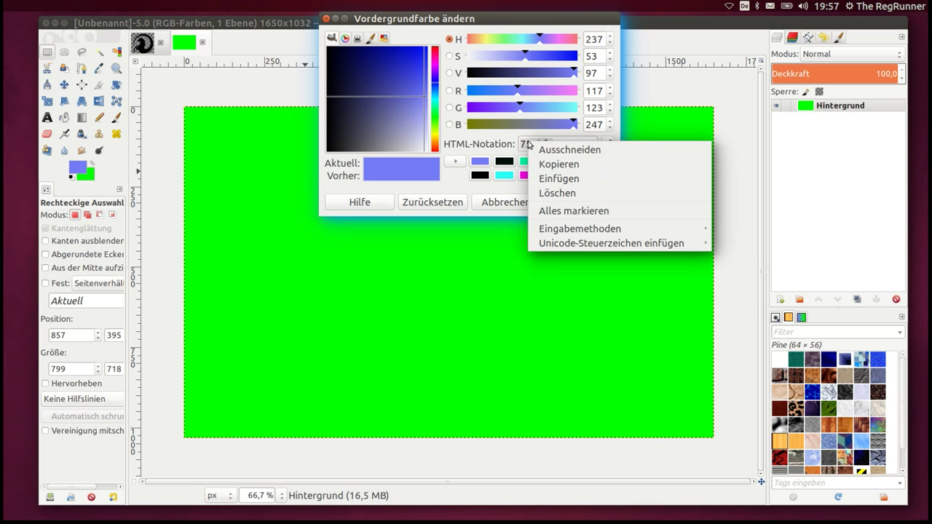
click(547, 164)
click(600, 202)
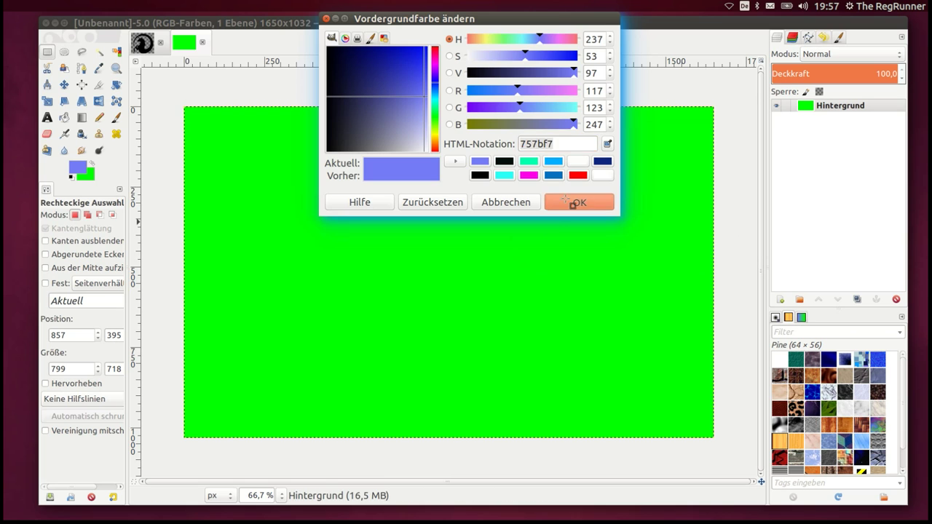
Make 757bf7 the foreground, bucket-fill the canvas blue, and return to the unicorn image
click(91, 165)
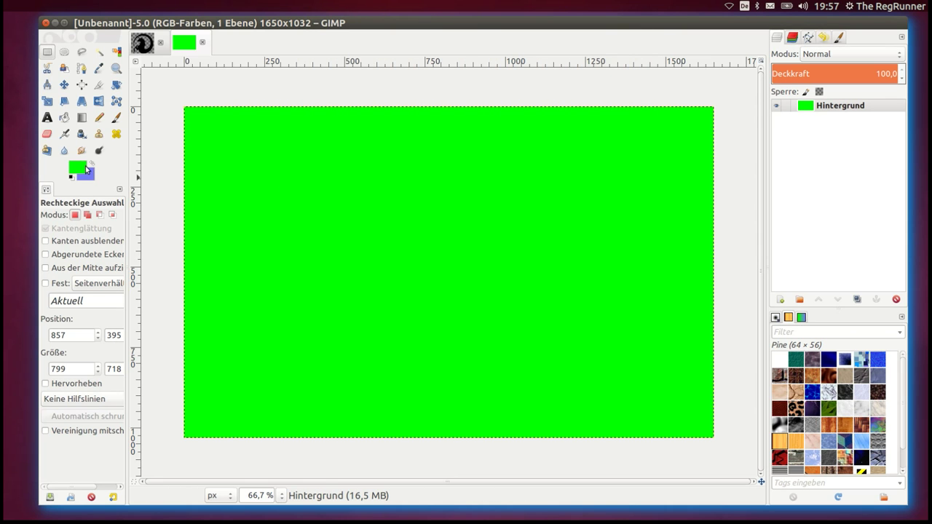
click(85, 169)
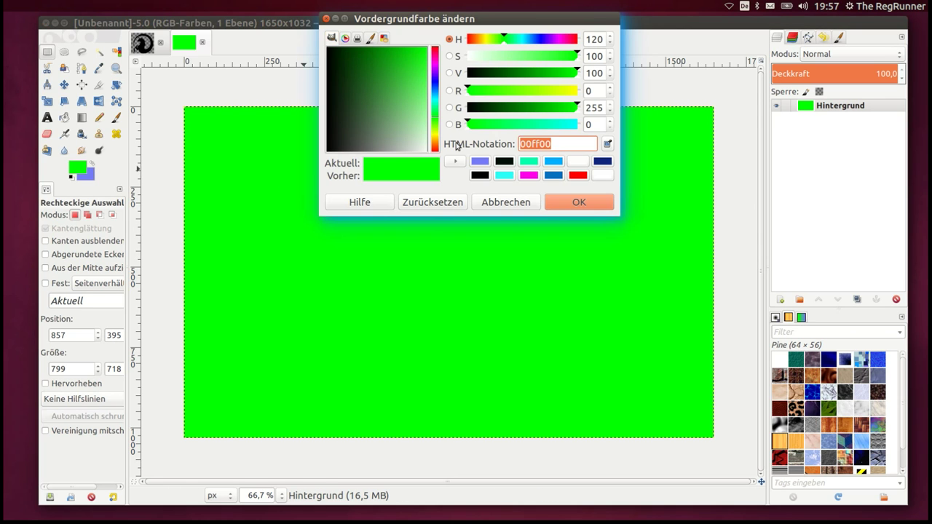
key(ctrl+v)
click(576, 204)
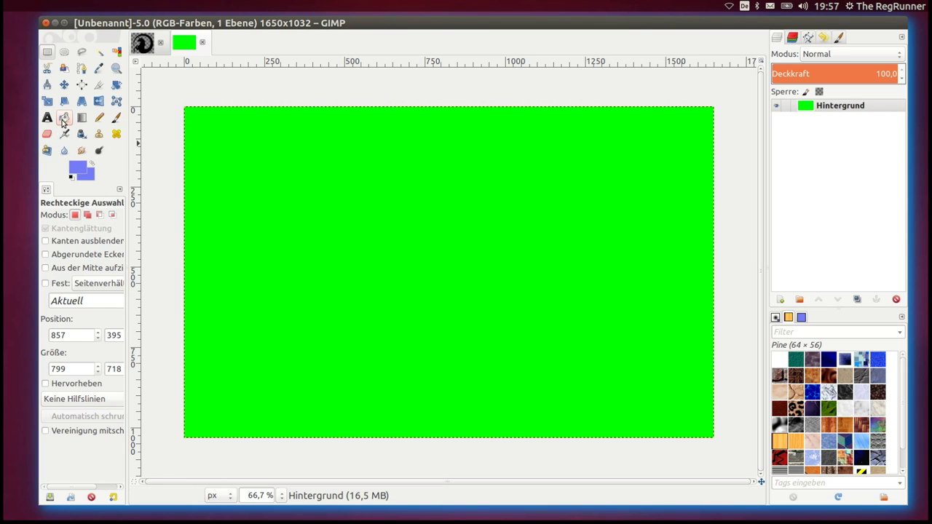
click(63, 118)
click(290, 153)
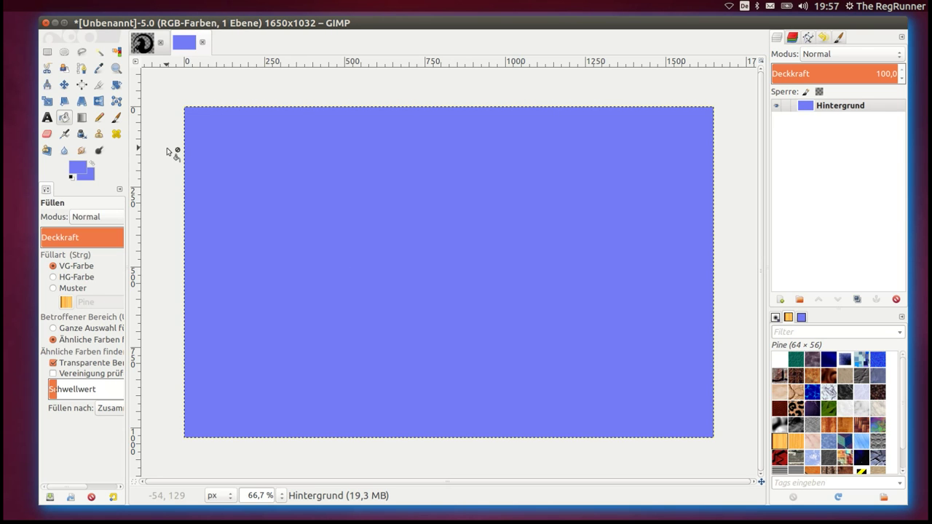
click(143, 45)
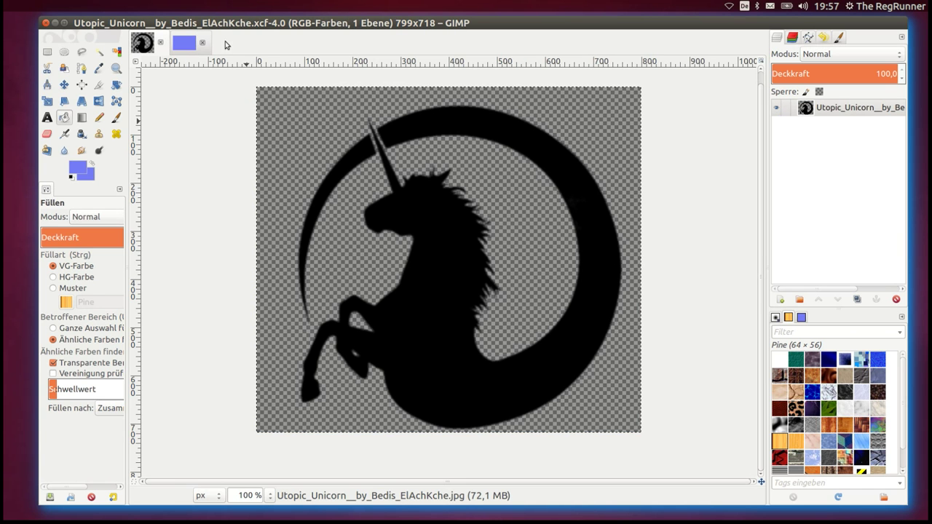
Copy the black unicorn emblem and paste it into the blue 1650 × 1032 image as a new layer
click(178, 48)
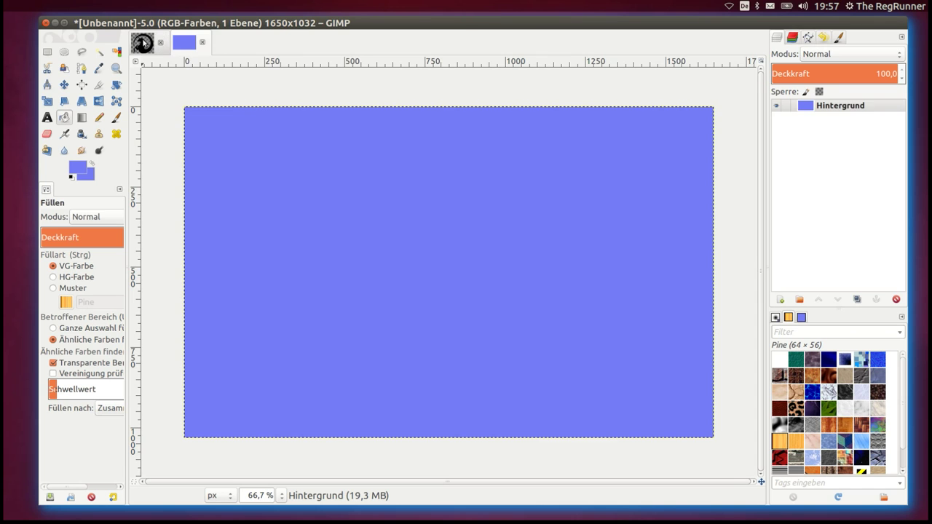
click(143, 42)
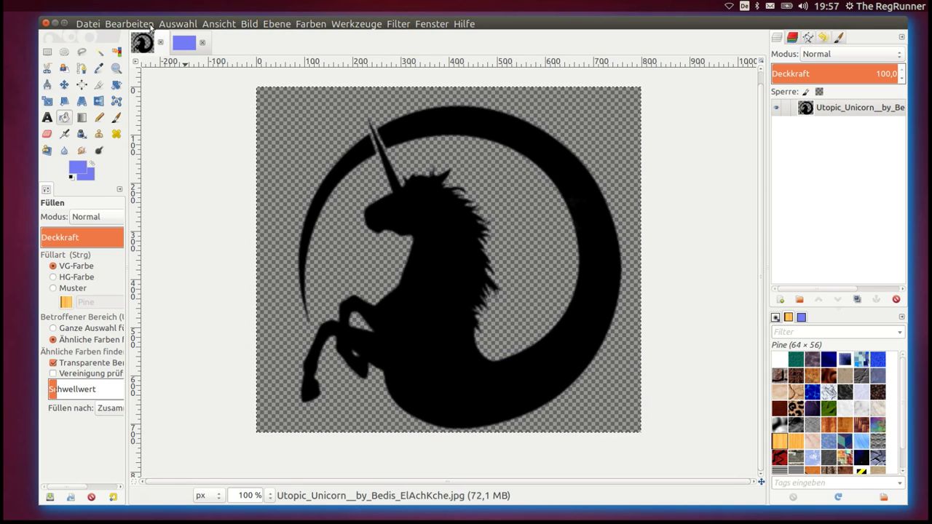
click(149, 26)
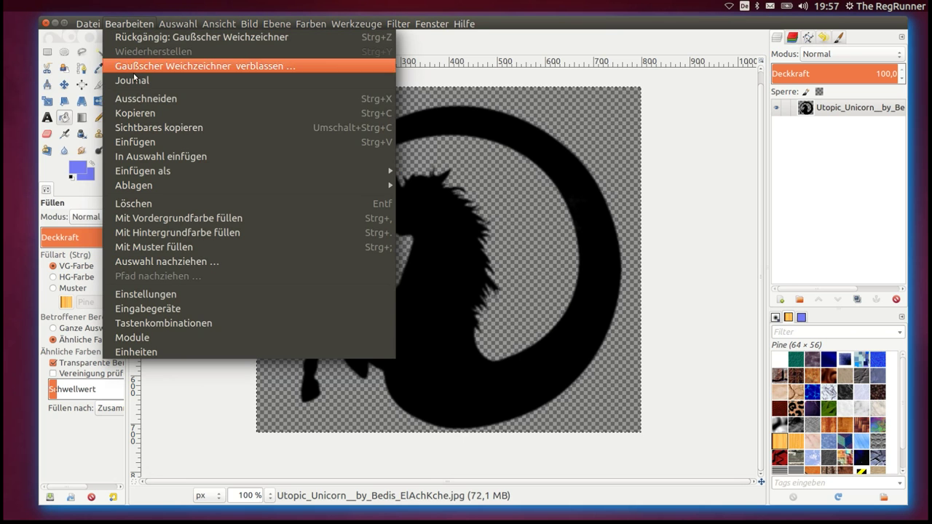
click(149, 111)
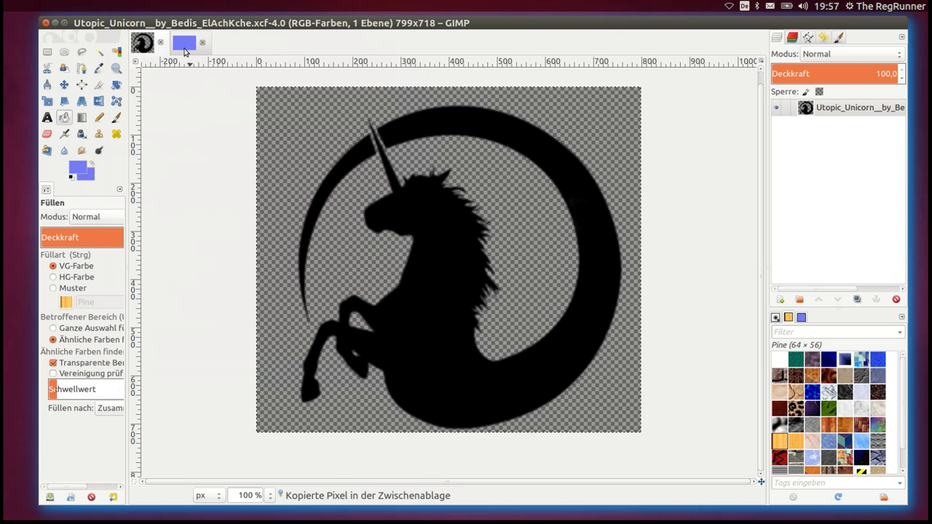
click(184, 47)
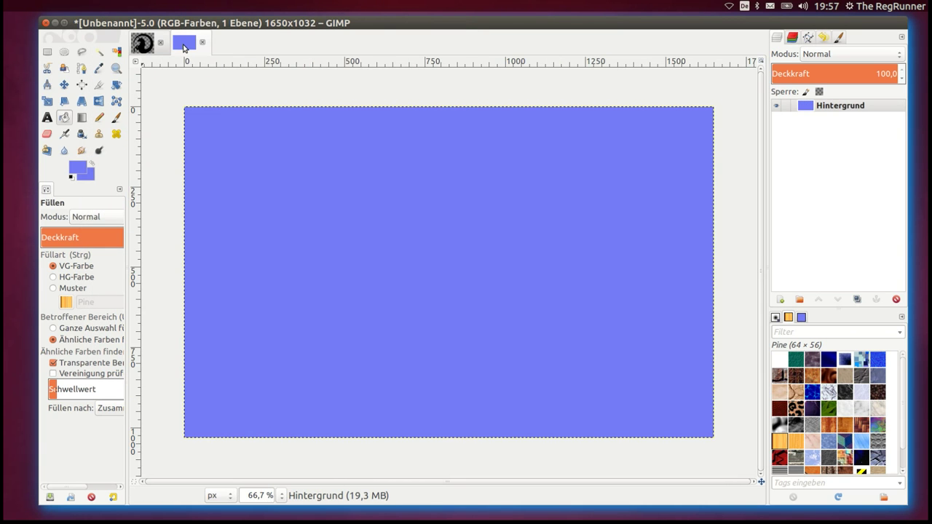
click(129, 26)
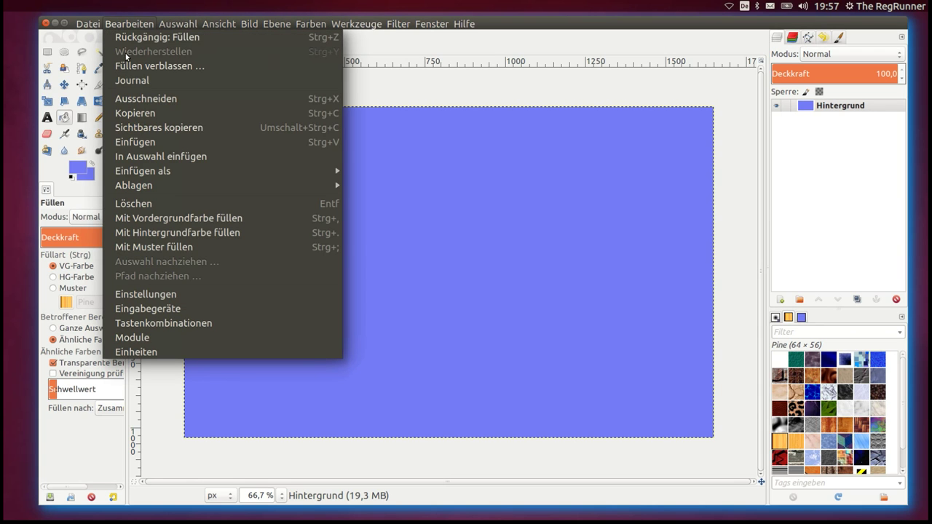
mouse_move(146, 170)
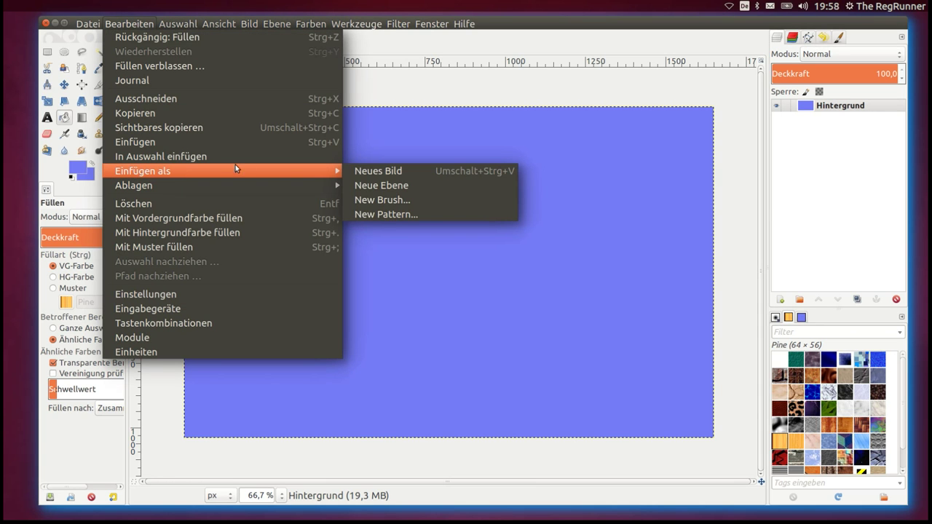
click(419, 188)
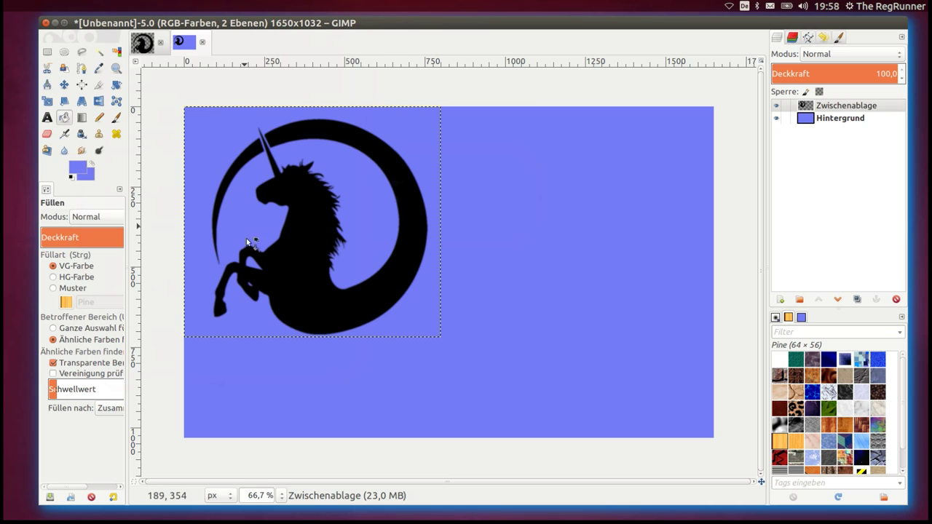
Drag the pasted unicorn layer to the canvas centre, then hide and reshow the background layer
click(64, 85)
drag(315, 205, 435, 249)
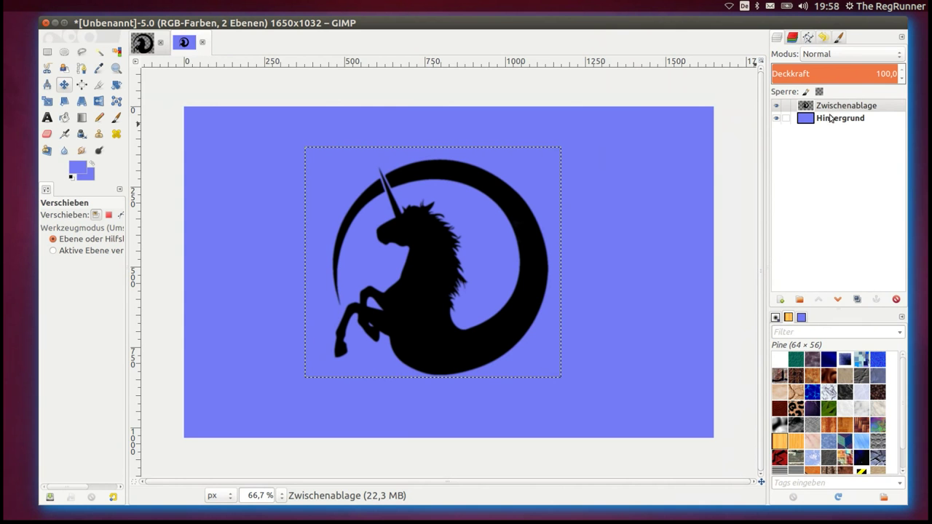
click(776, 119)
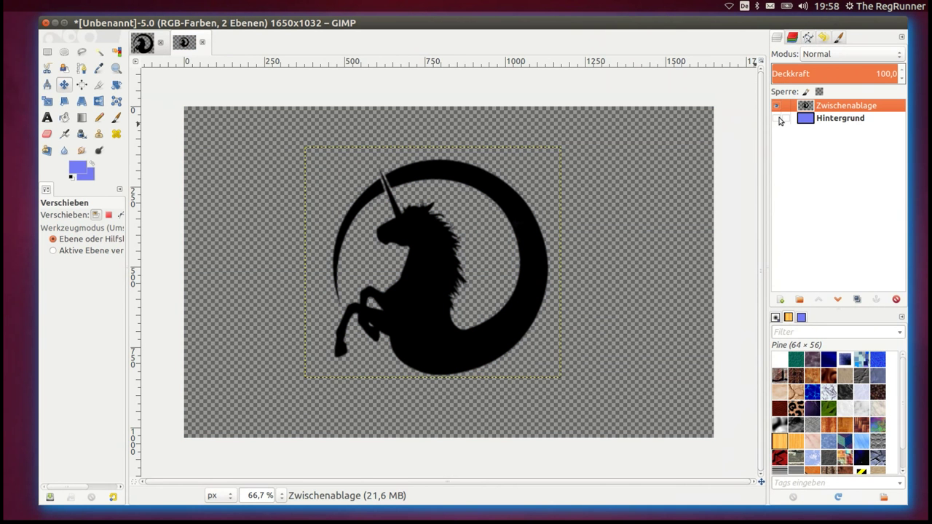
click(778, 119)
click(778, 119)
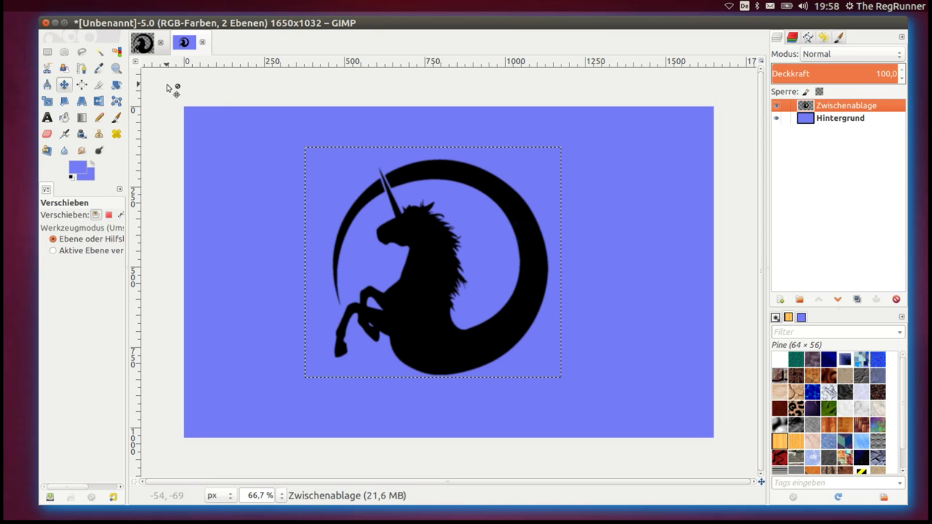
mouse_move(219, 23)
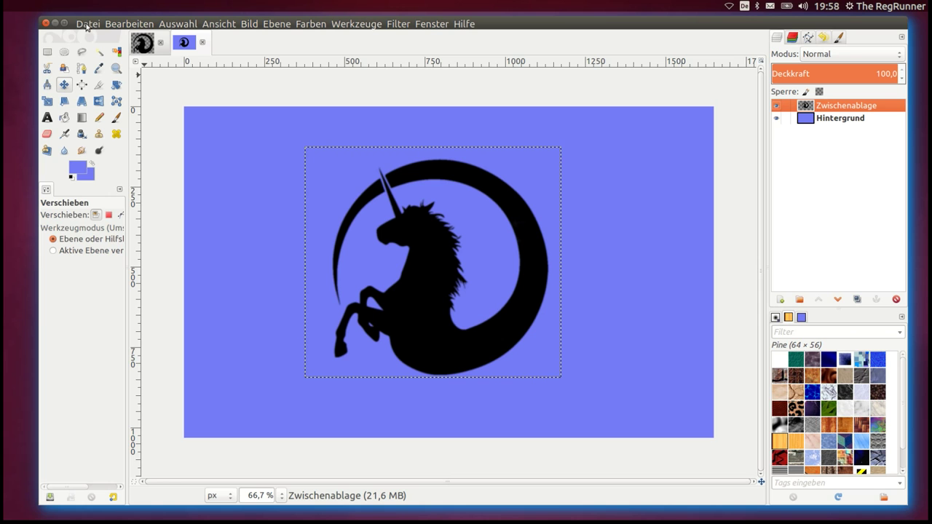
Open launcher_bfb.png from the Bilder folder as a third image
click(86, 26)
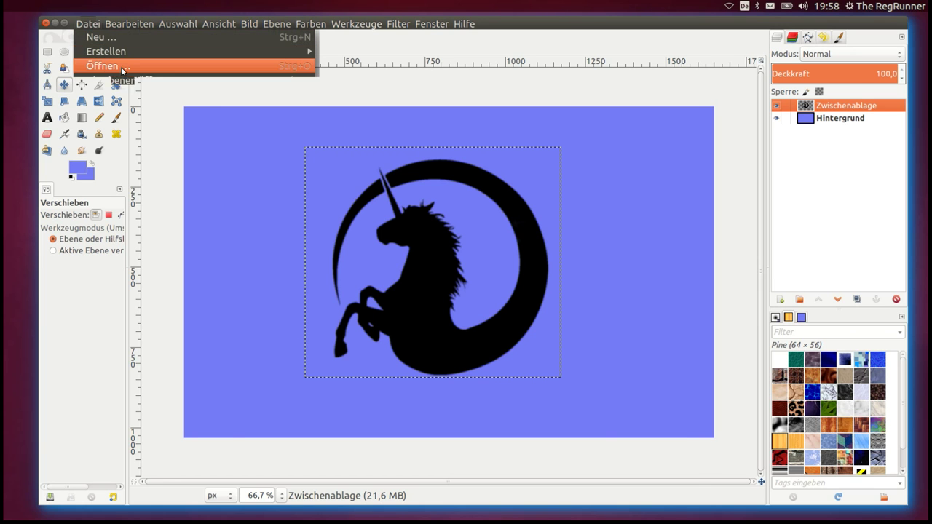
click(117, 65)
click(348, 148)
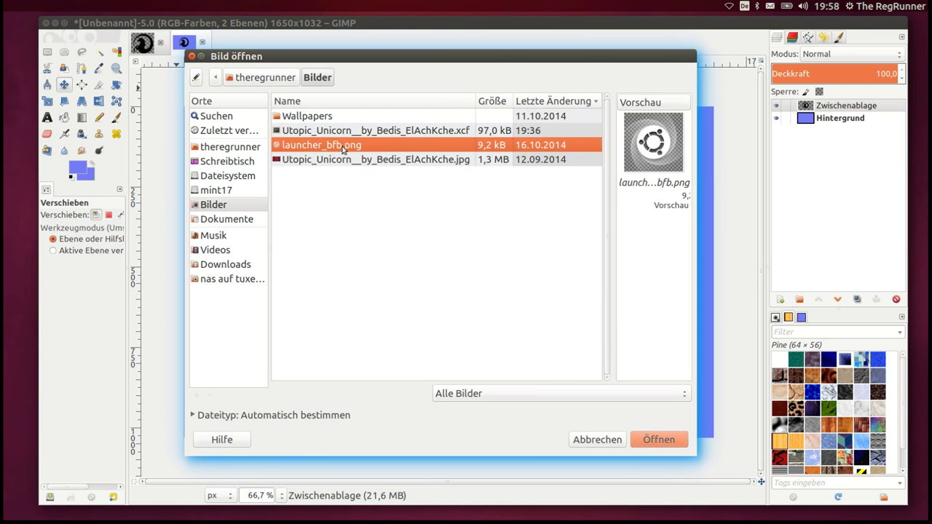
click(658, 440)
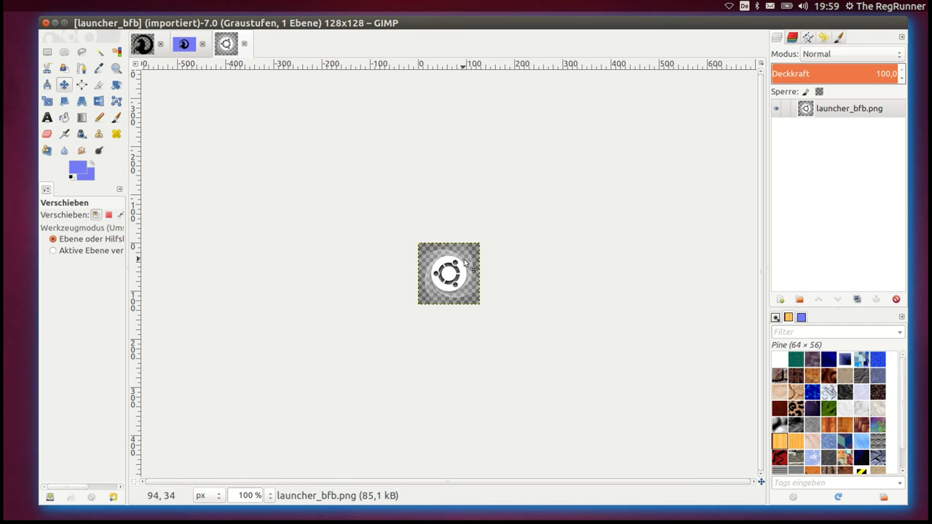
mouse_move(281, 24)
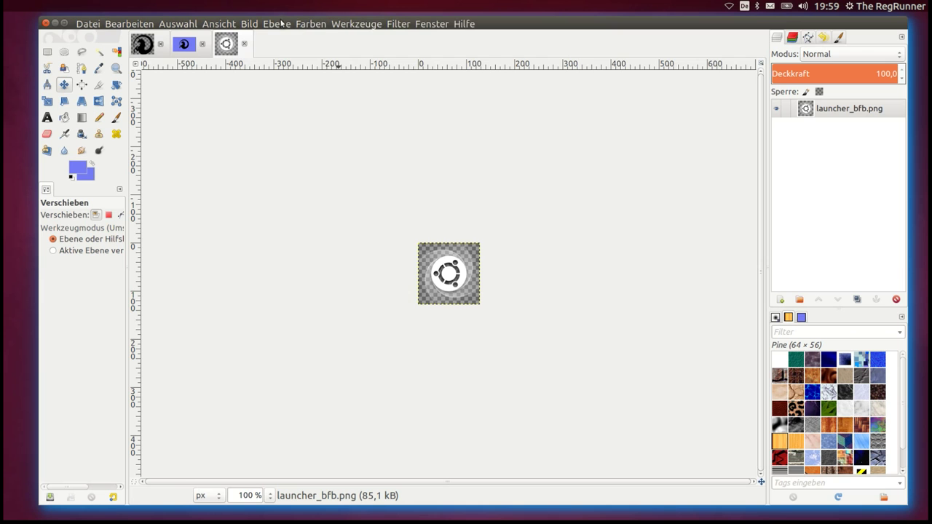
click(249, 24)
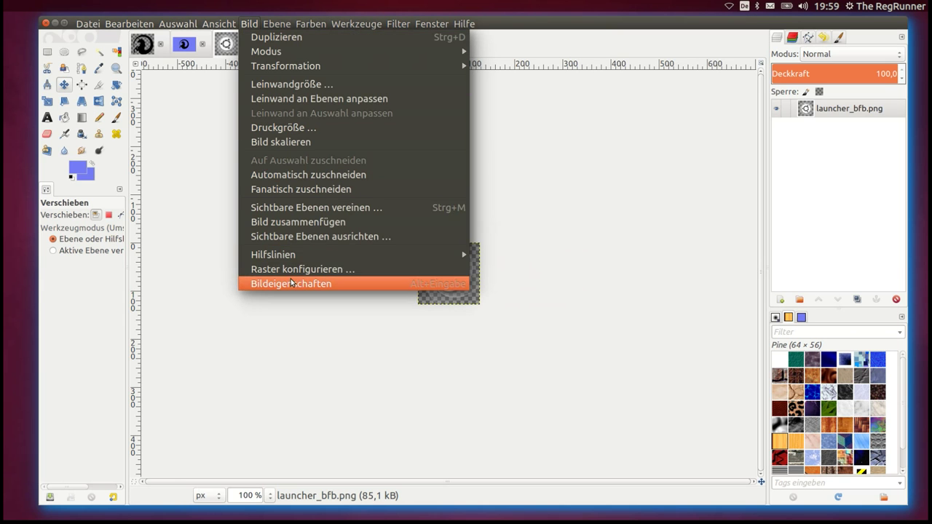
click(295, 284)
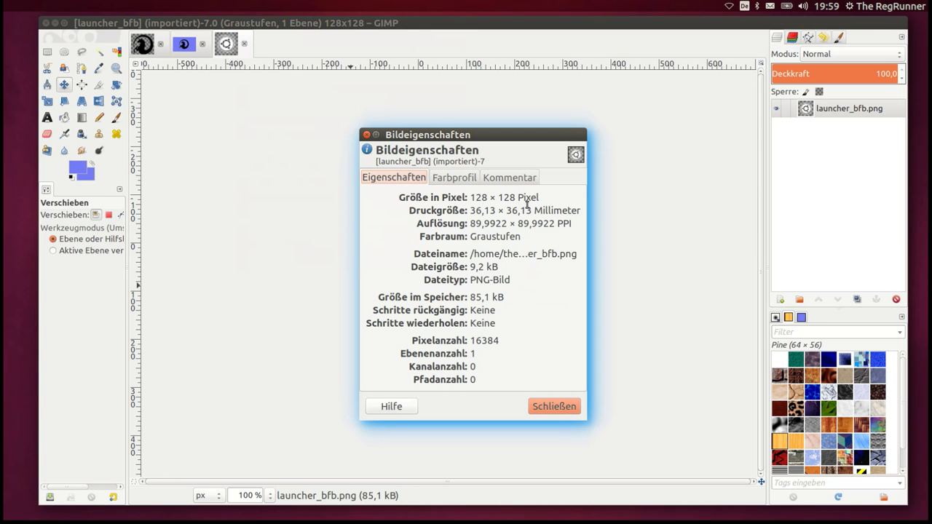
drag(515, 197, 472, 197)
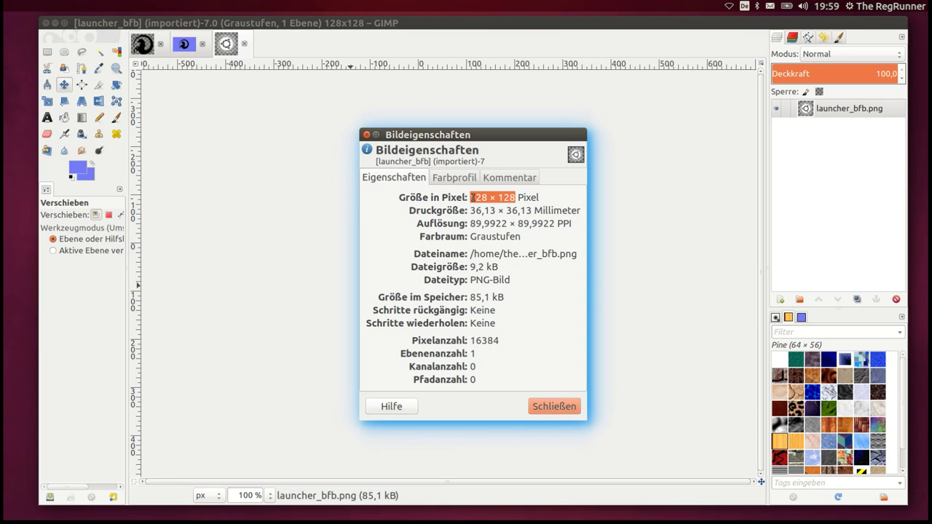
click(550, 407)
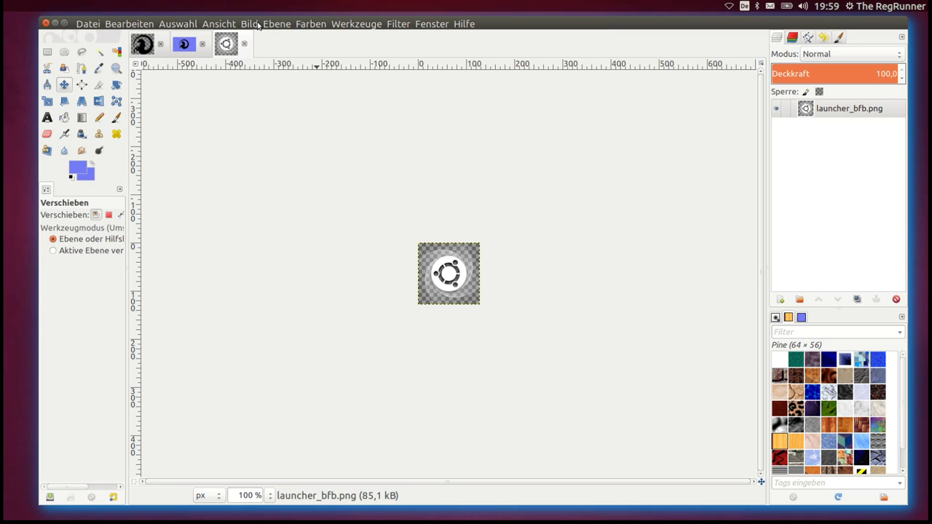
Scale the launcher image from 128 × 128 up to 1650 × 1650 pixels
click(253, 26)
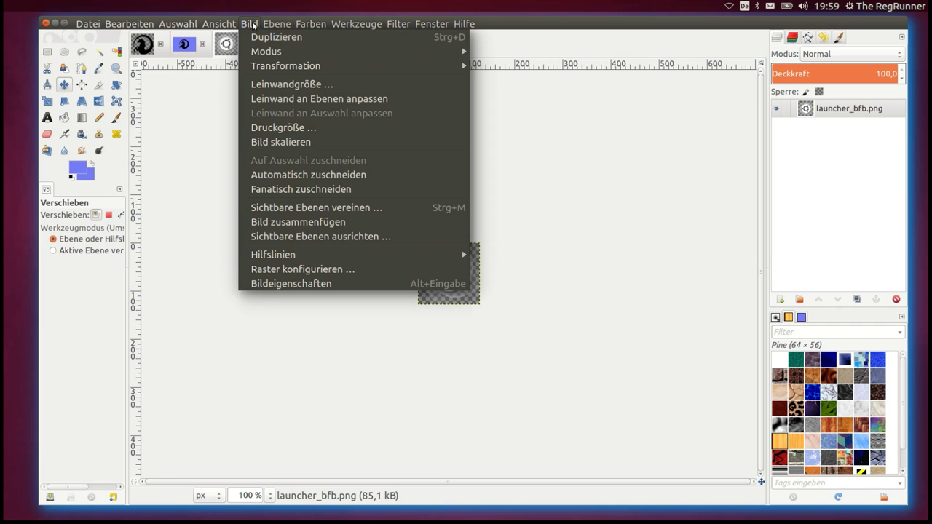
click(269, 142)
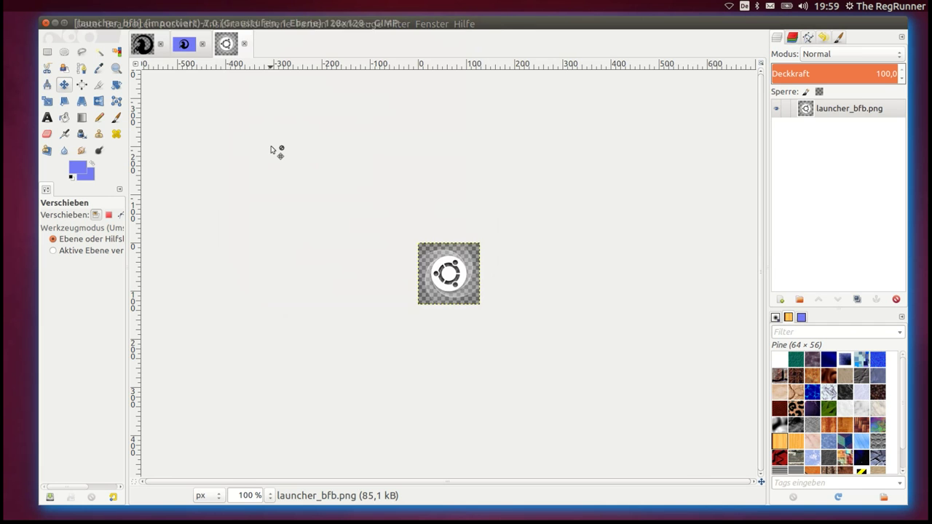
click(437, 237)
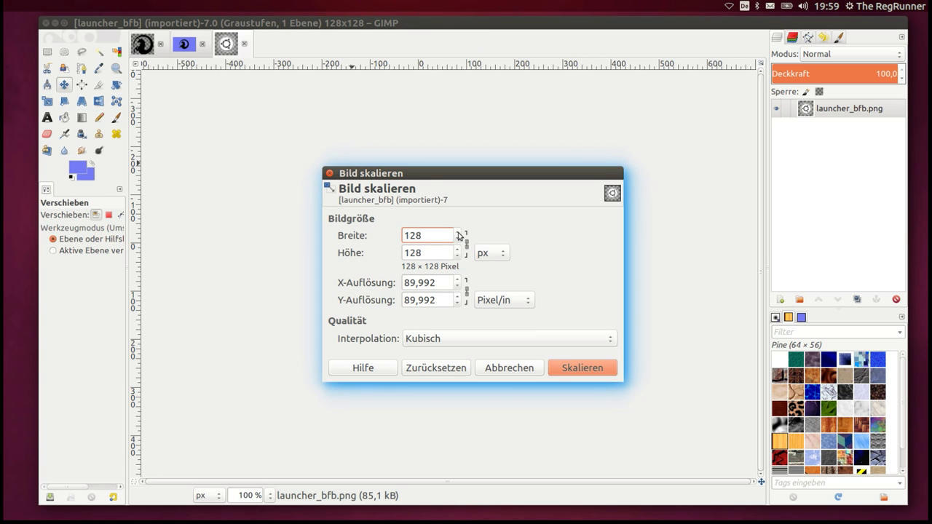
drag(458, 235, 458, 236)
drag(458, 237, 458, 235)
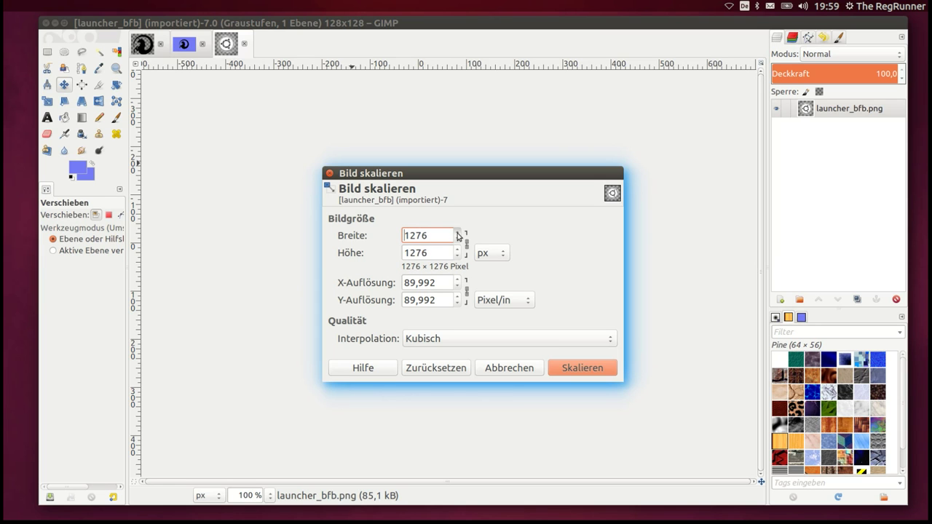
drag(458, 235, 458, 236)
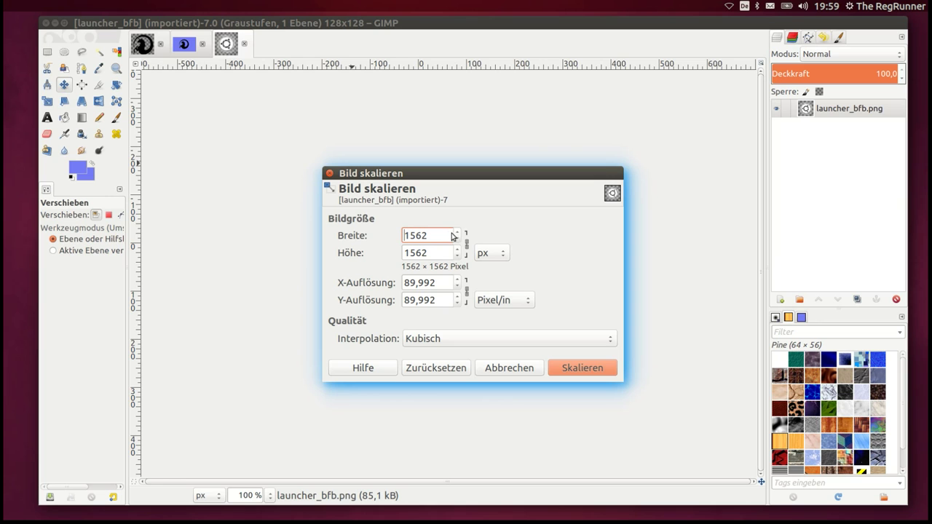
drag(457, 235, 457, 236)
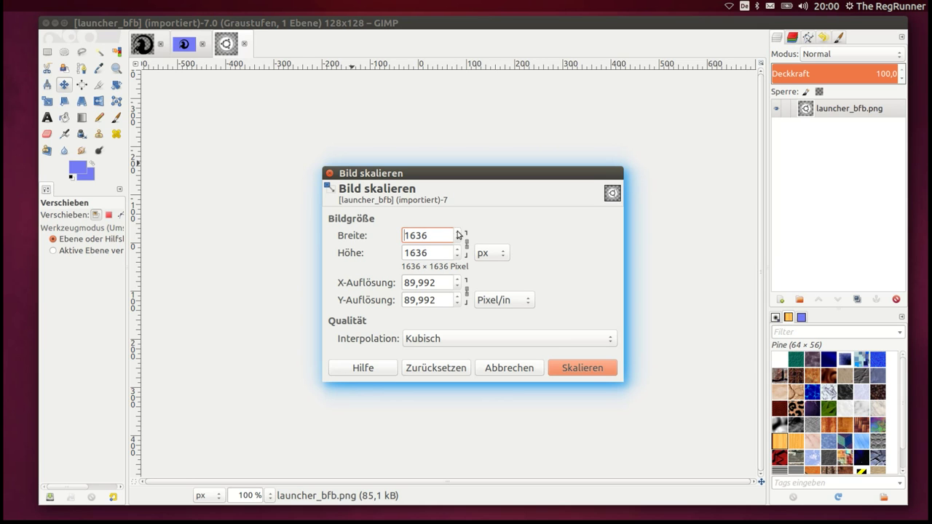
drag(458, 234, 458, 235)
click(458, 234)
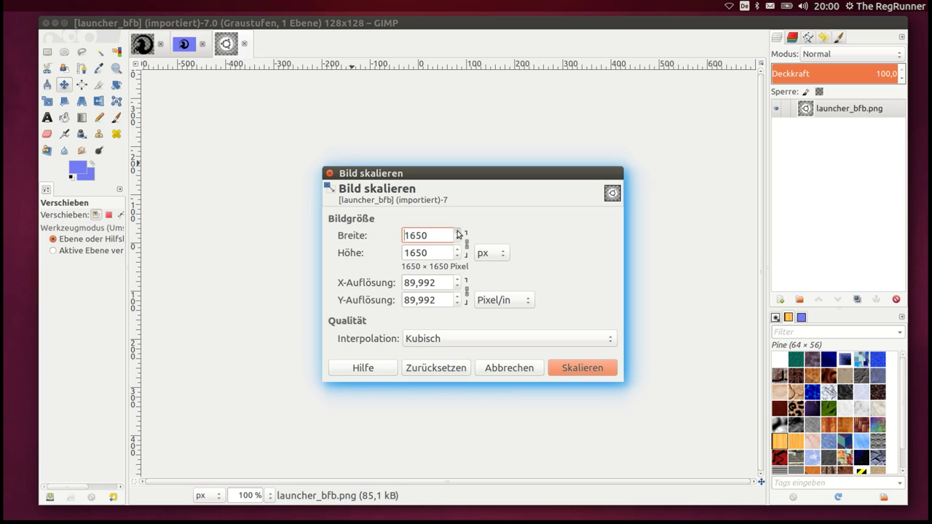
click(595, 370)
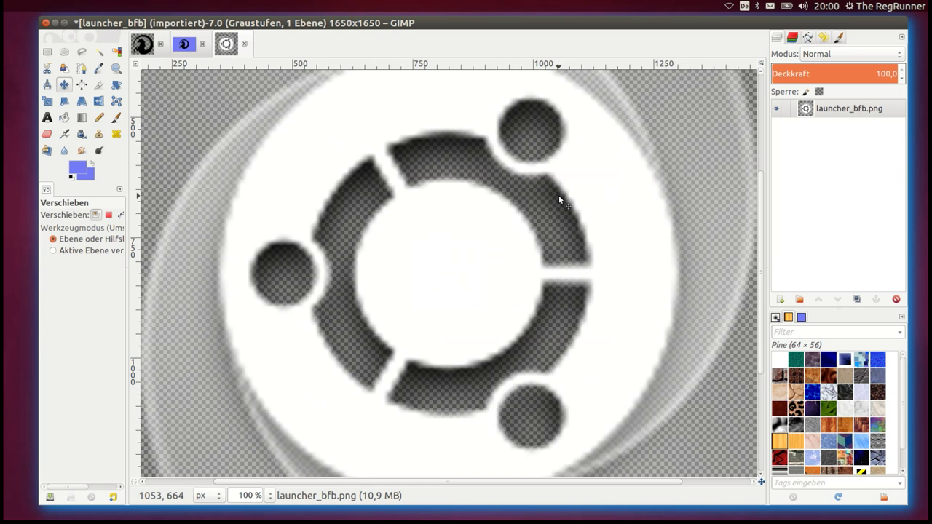
Zoom the view out to 50% and bring up the Kurven (Curves) dialog
key(2)
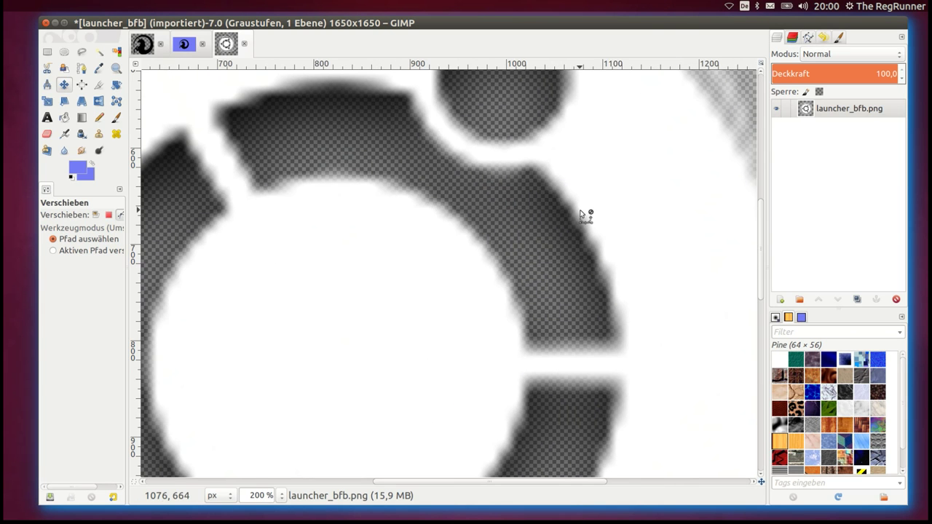
key(1)
key(shift+2)
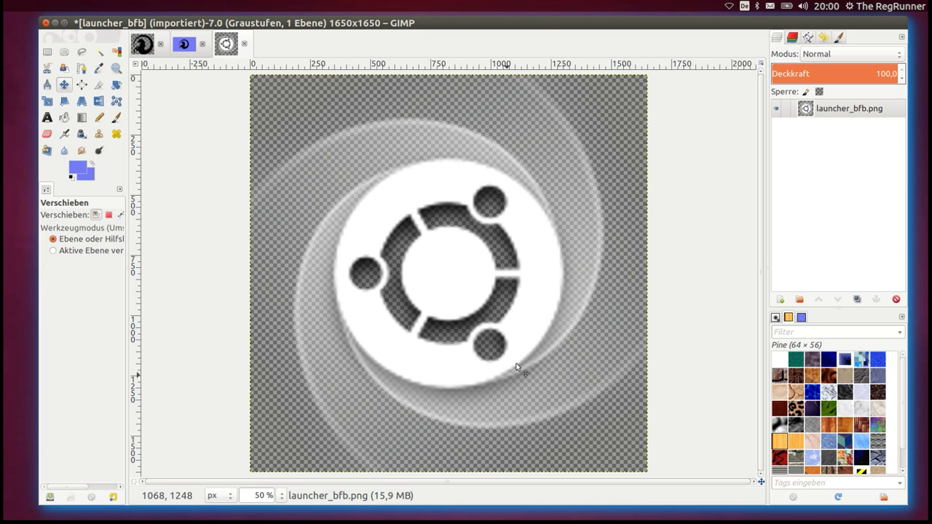
mouse_move(224, 22)
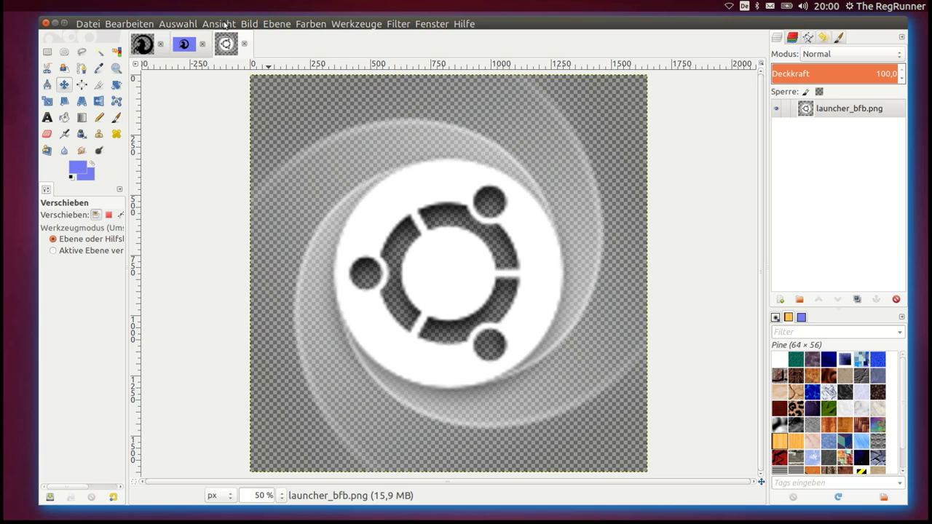
click(304, 27)
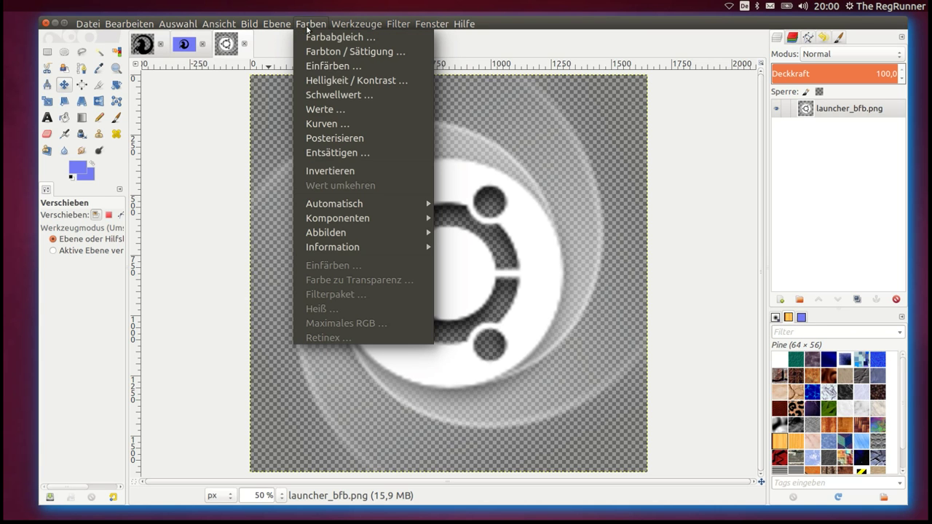
click(331, 124)
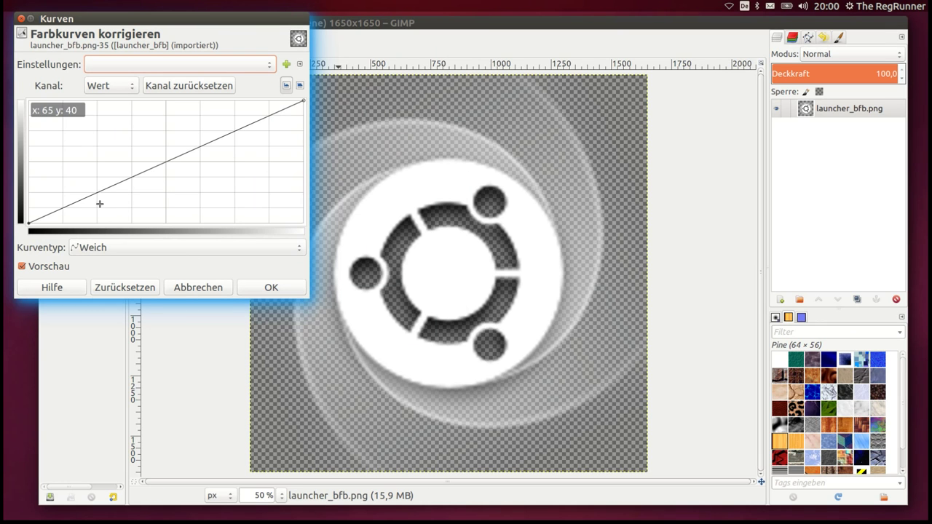
Apply a wave-shaped curve peaking near input 100 and dropping to black around 186
drag(101, 191, 101, 98)
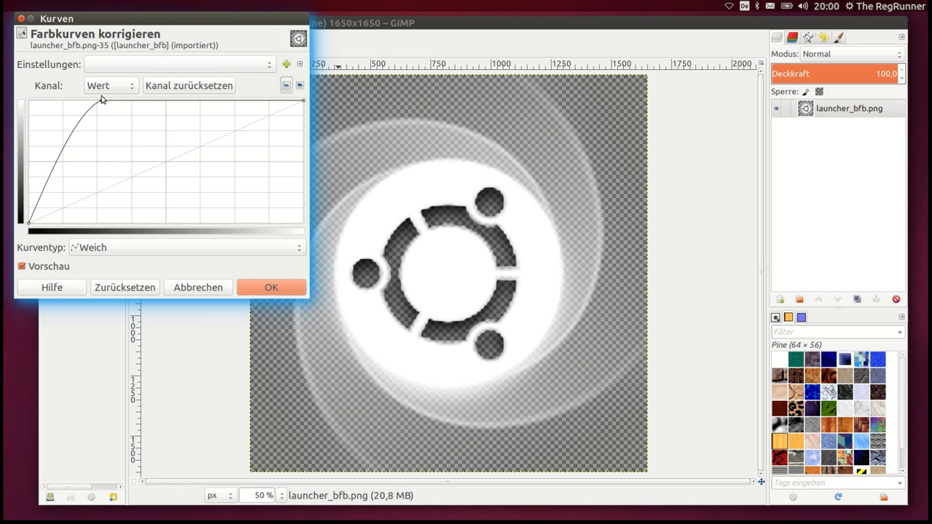
mouse_move(223, 99)
mouse_down()
mouse_move(224, 231)
mouse_move(213, 232)
mouse_move(244, 236)
mouse_up()
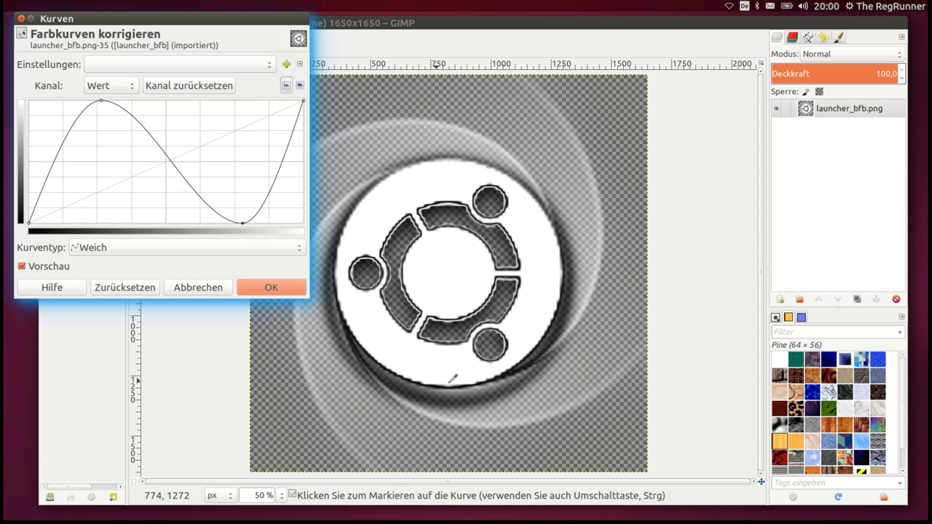
mouse_move(102, 100)
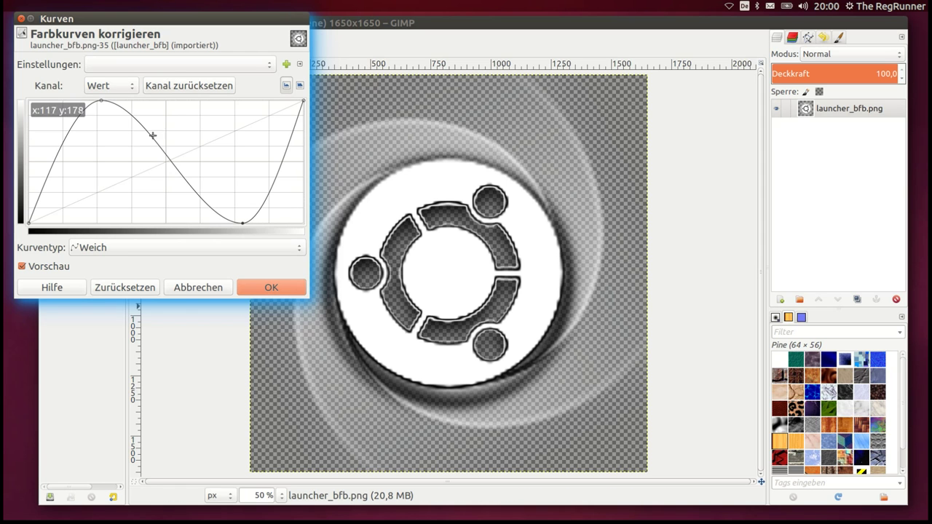
drag(98, 101, 136, 187)
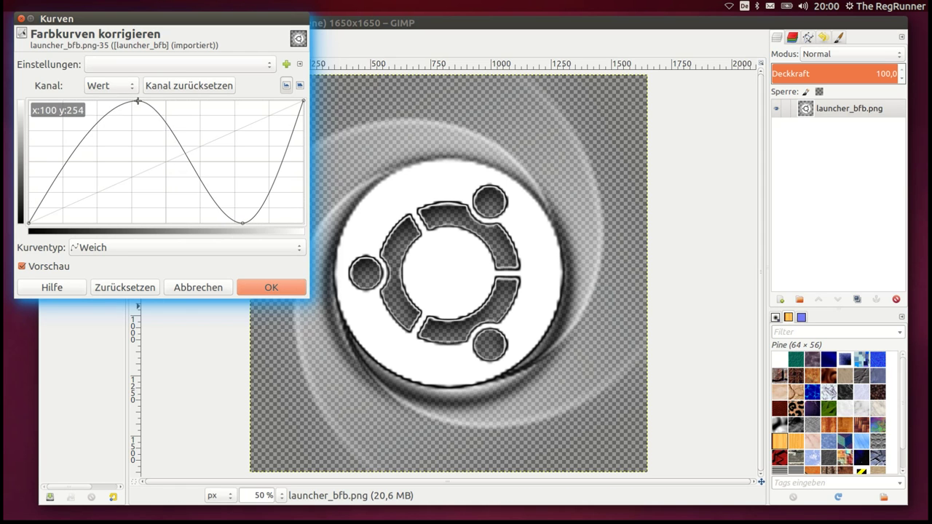
drag(138, 187, 141, 118)
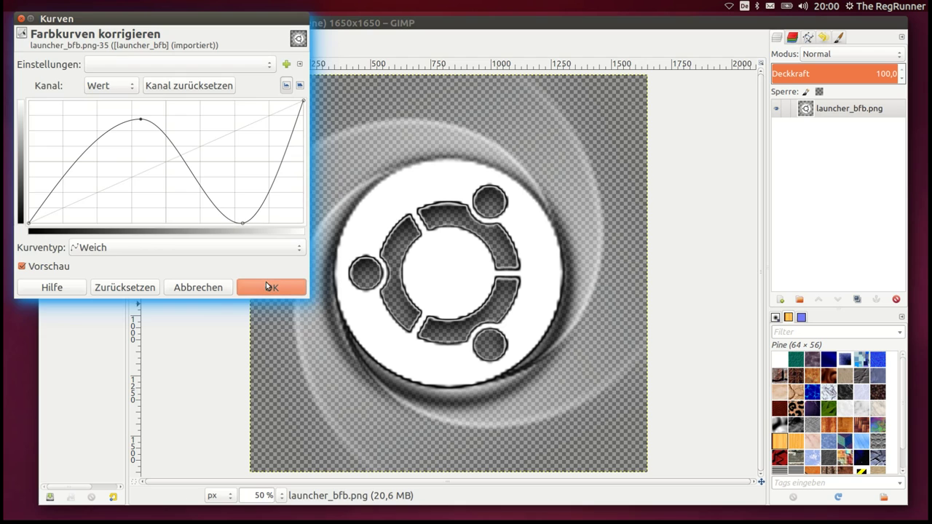
click(268, 285)
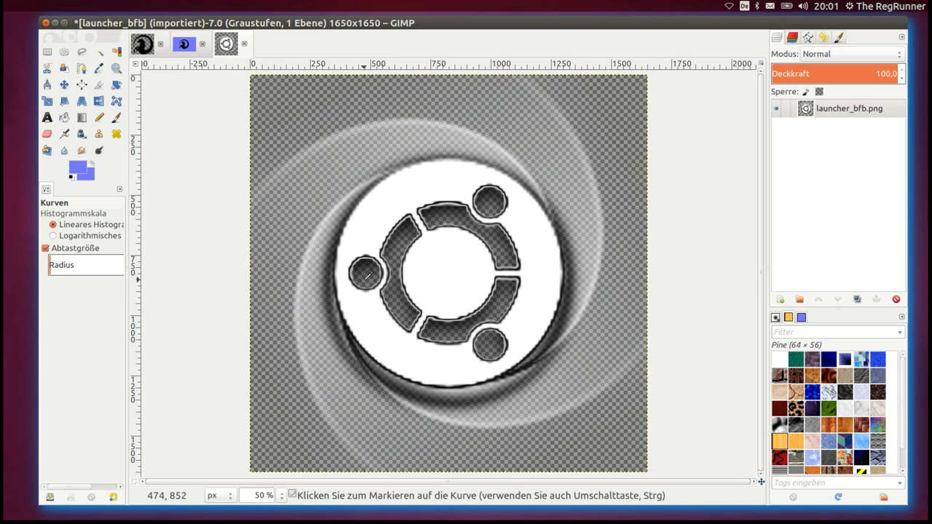
Zoom in to inspect the logo's new dark outlines, zoom back out, and open the Filter menu
scroll(364, 276, up, 1)
scroll(364, 267, up, 3)
scroll(360, 269, up, 2)
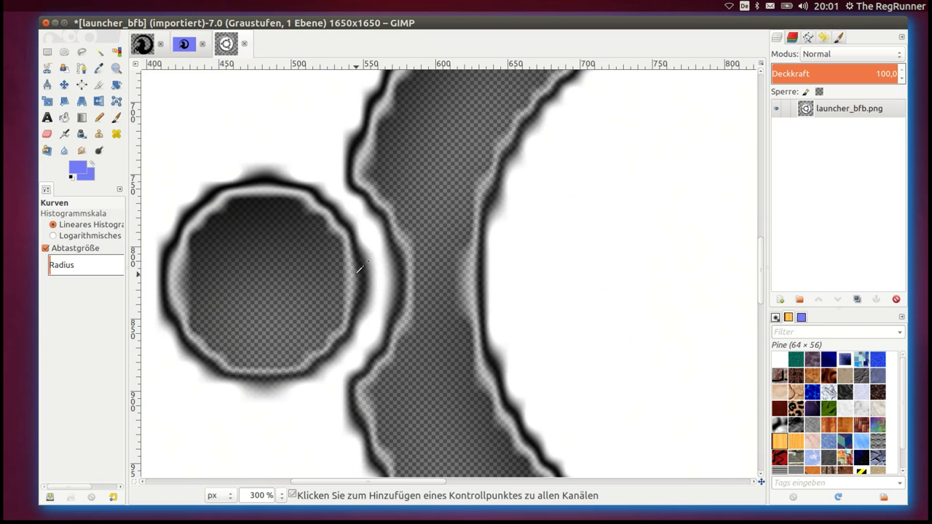
scroll(360, 269, down, 1)
scroll(360, 269, down, 1)
scroll(359, 269, down, 2)
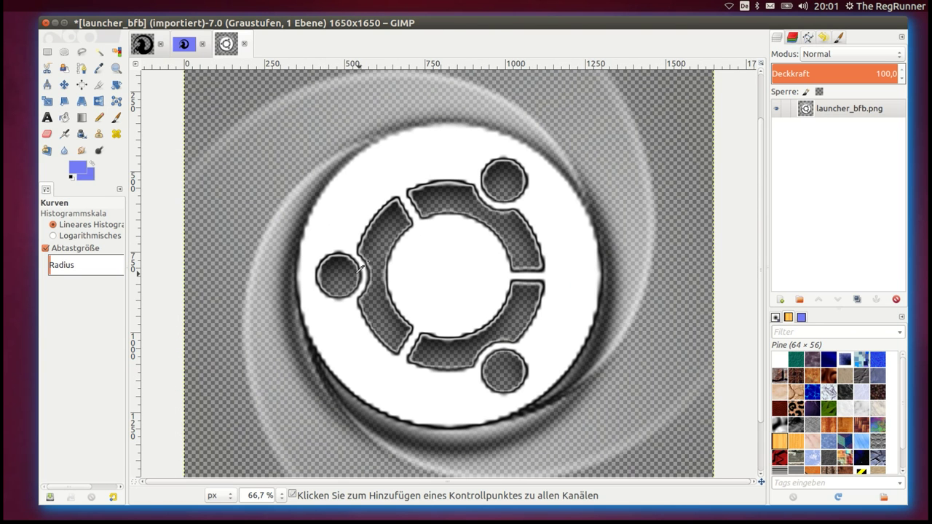
mouse_move(284, 23)
click(398, 25)
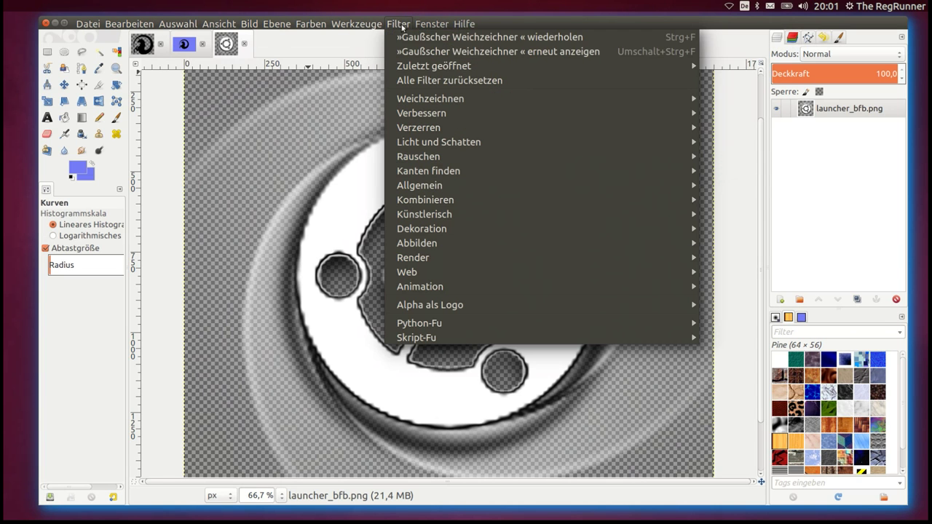
Apply a Gaussian blur with horizontal and vertical radius 14.0 to the logo
click(415, 51)
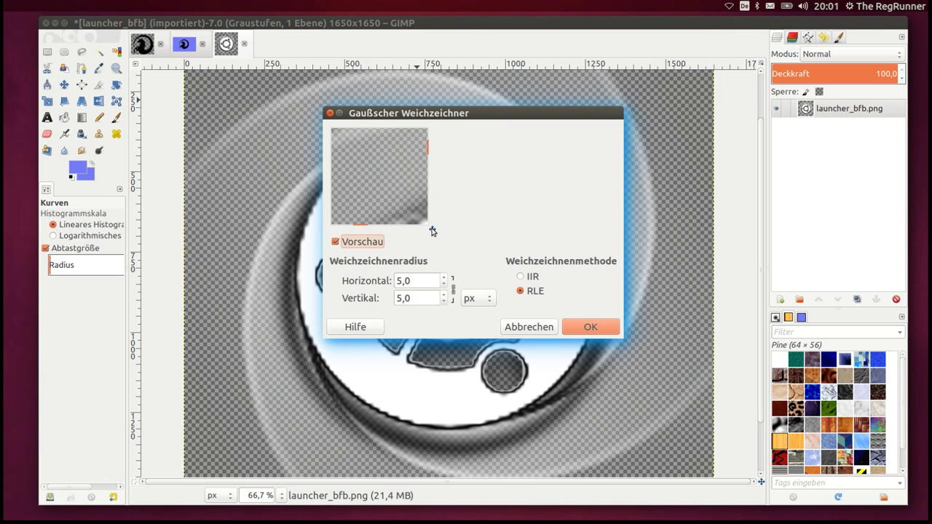
mouse_move(432, 232)
mouse_down()
mouse_move(448, 237)
mouse_move(439, 254)
mouse_up()
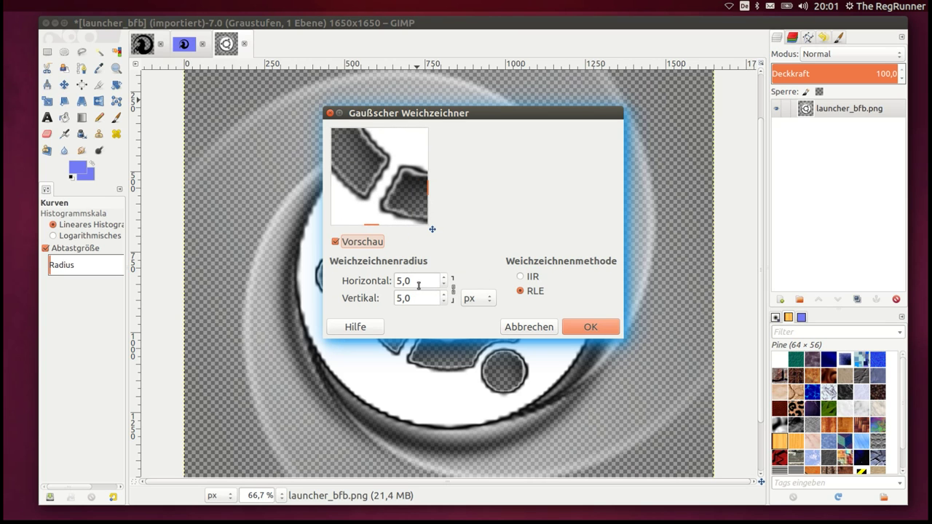
scroll(444, 279, up, 1)
scroll(444, 279, up, 2)
scroll(443, 280, up, 2)
scroll(444, 280, up, 2)
scroll(443, 280, up, 1)
scroll(443, 280, up, 4)
scroll(444, 280, up, 3)
scroll(445, 286, down, 3)
scroll(447, 291, down, 2)
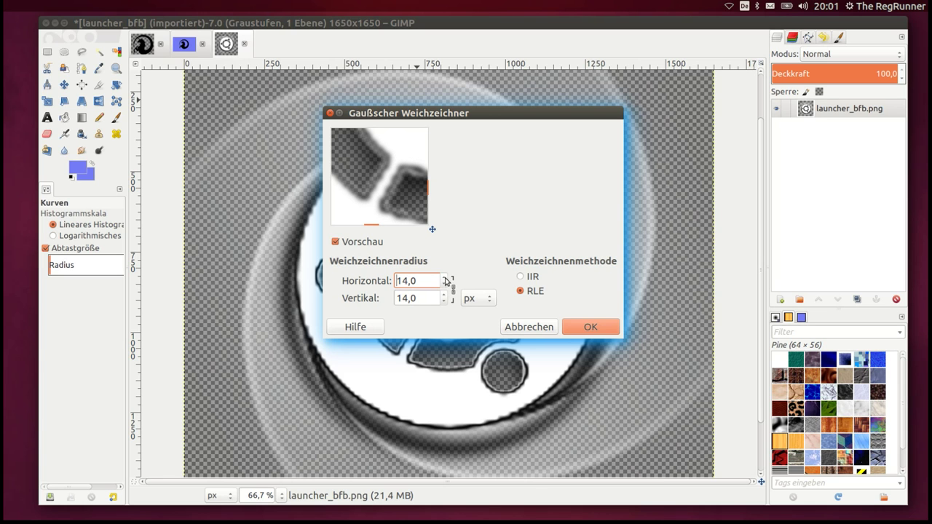
click(590, 328)
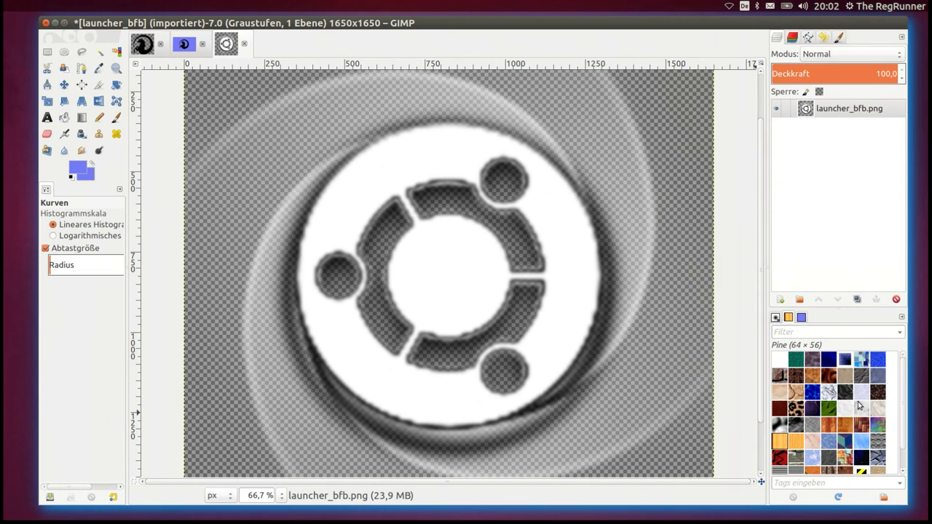
Bucket-fill the logo's white disc with the Marble #2 pattern in pattern fill mode
click(860, 410)
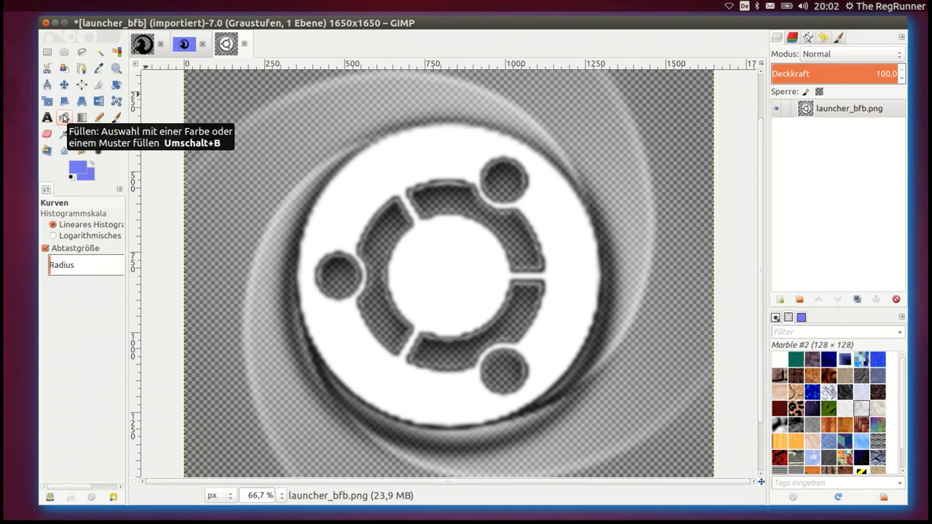
click(64, 118)
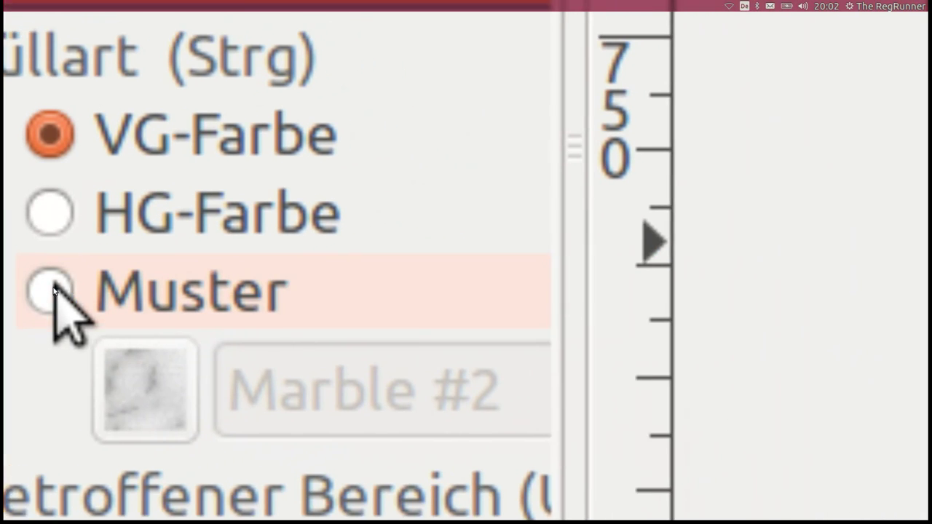
click(52, 290)
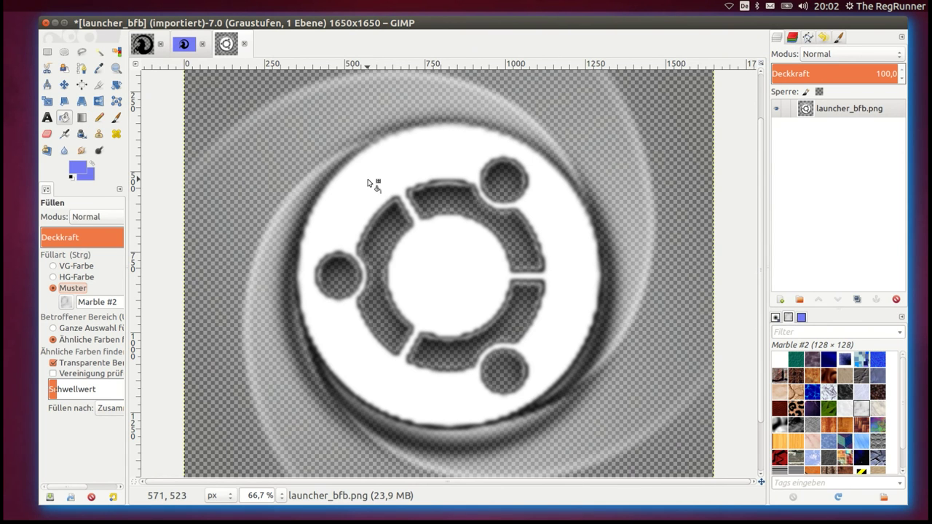
click(368, 183)
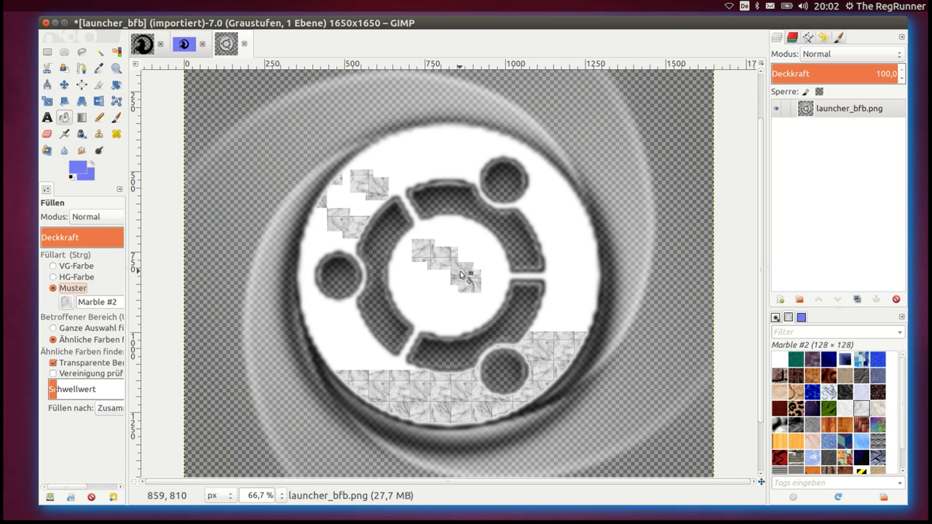
scroll(461, 275, up, 1)
scroll(461, 275, up, 3)
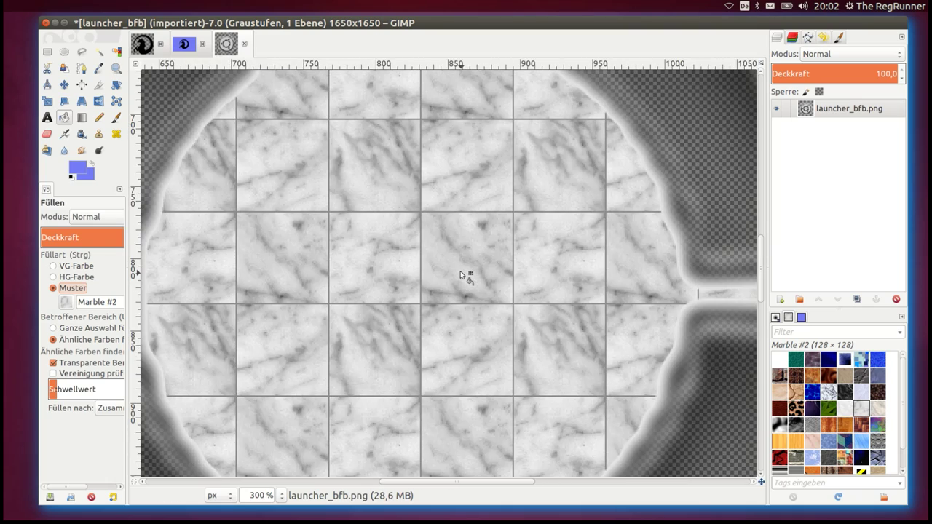
scroll(461, 275, down, 3)
scroll(261, 177, up, 3)
scroll(260, 178, up, 1)
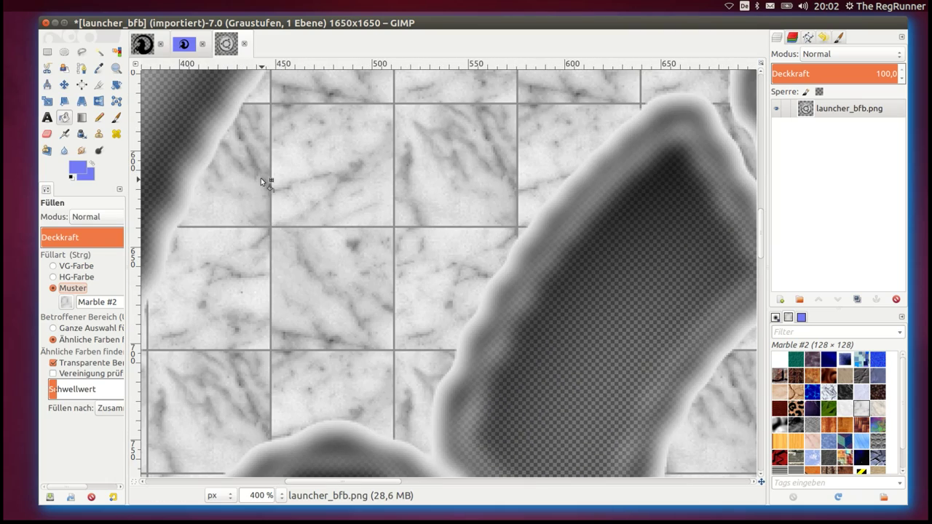
scroll(260, 177, down, 2)
scroll(261, 178, down, 2)
scroll(261, 177, down, 1)
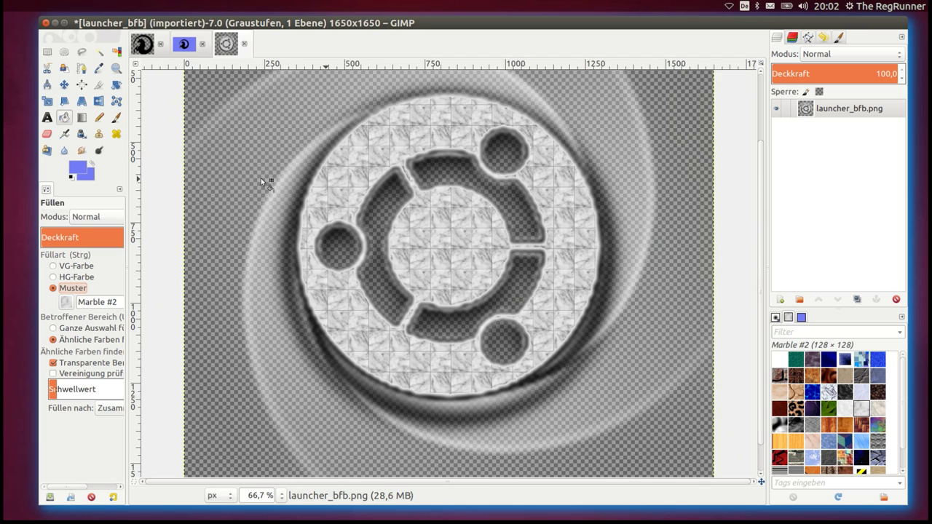
scroll(261, 178, down, 1)
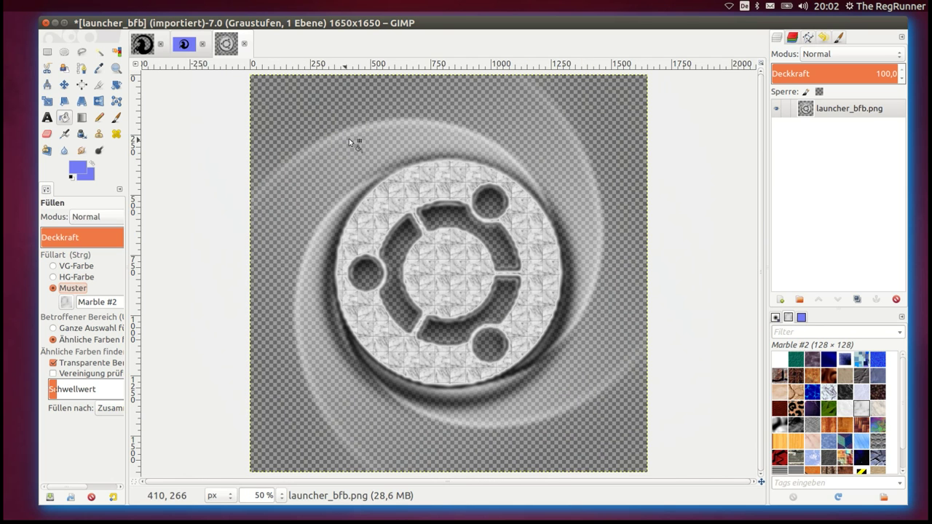
mouse_move(243, 23)
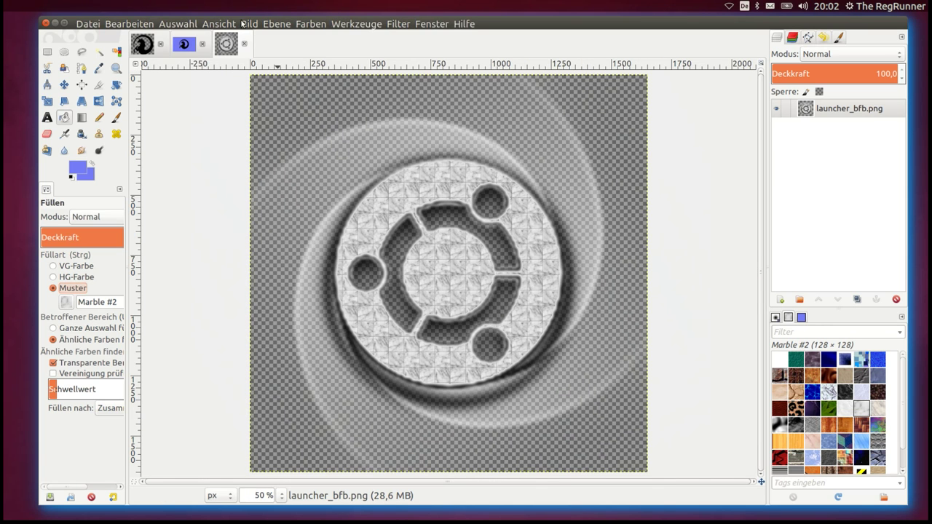
Raise the logo's brightness to 50 with Brightness-Contrast and copy the result
click(306, 28)
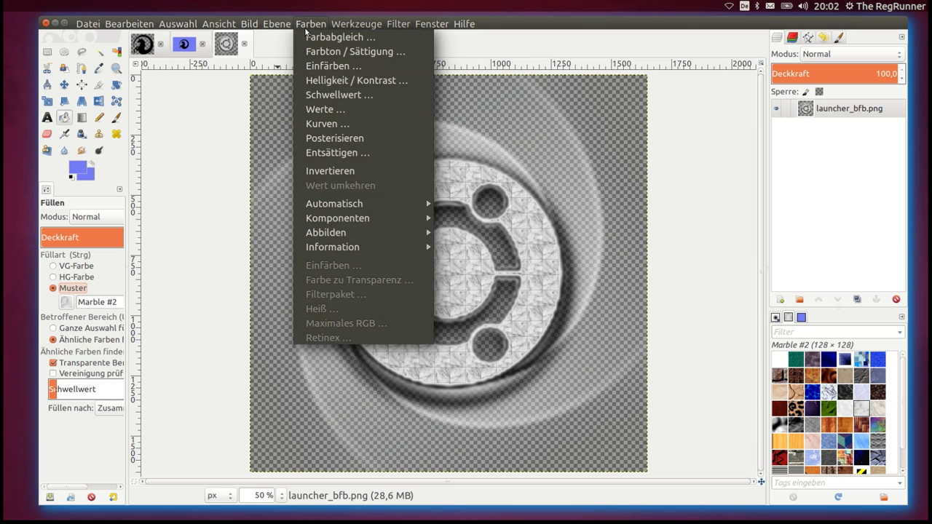
click(337, 80)
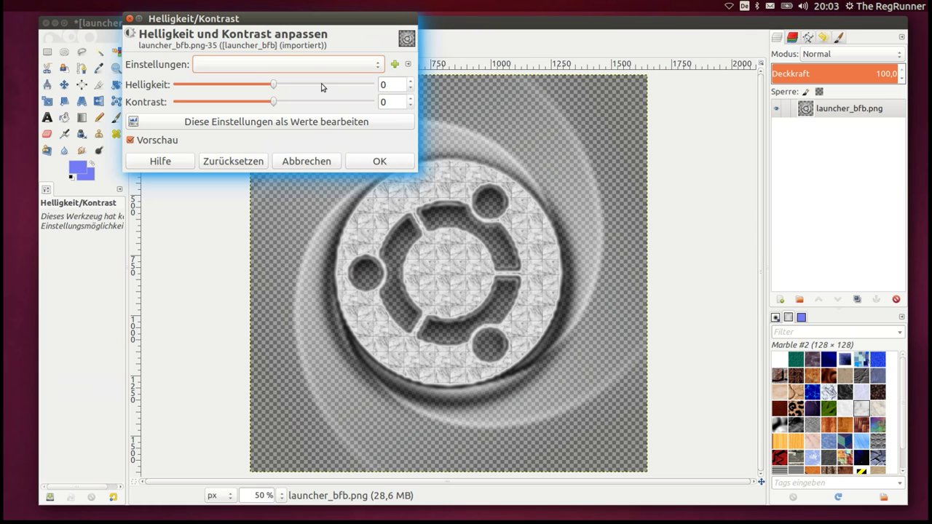
mouse_move(272, 87)
mouse_down()
mouse_move(312, 90)
mouse_move(292, 102)
mouse_move(308, 102)
mouse_move(208, 109)
mouse_move(275, 113)
mouse_up()
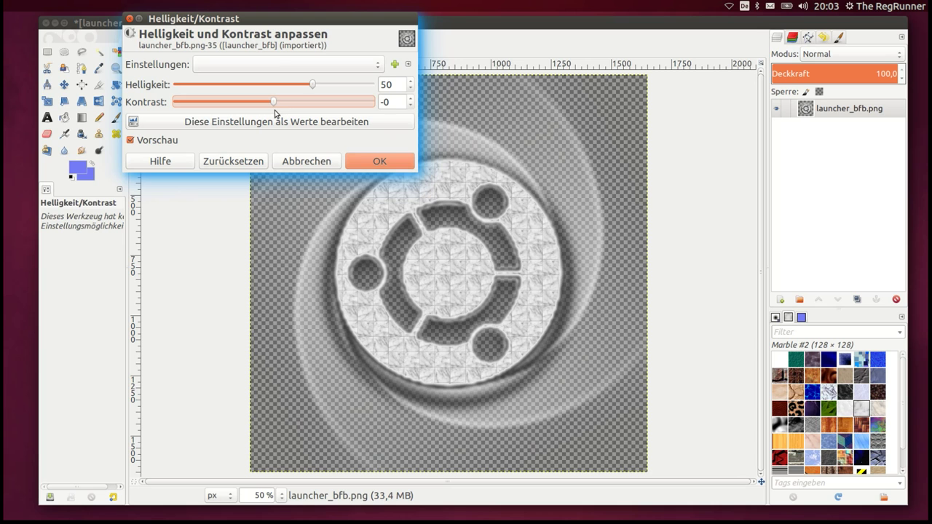
click(374, 161)
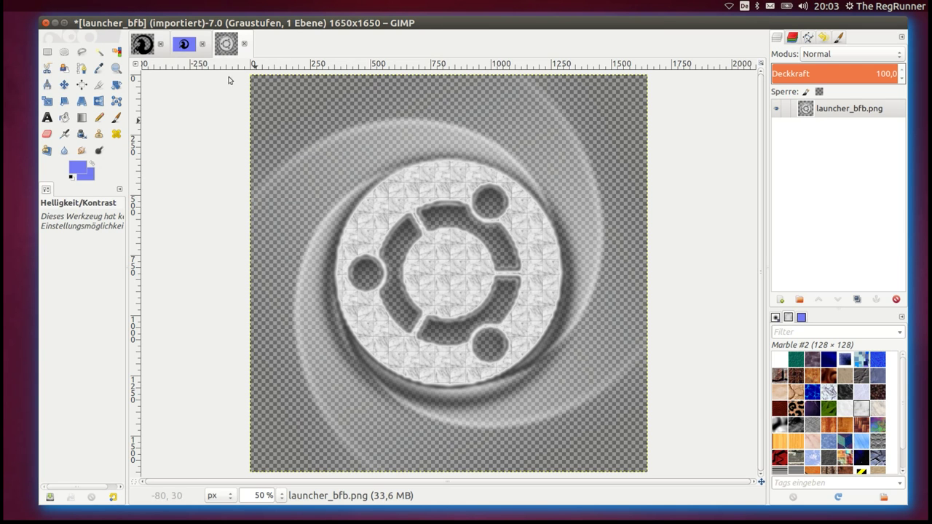
click(136, 27)
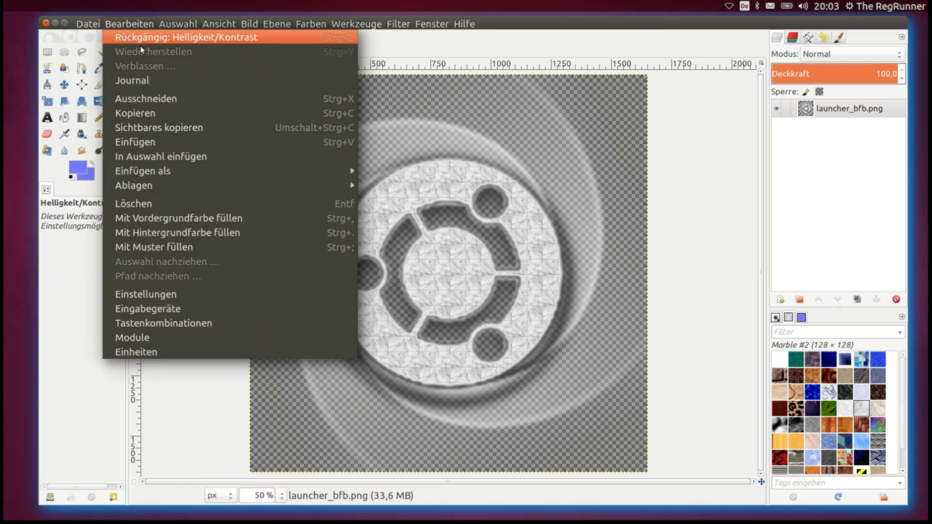
click(146, 116)
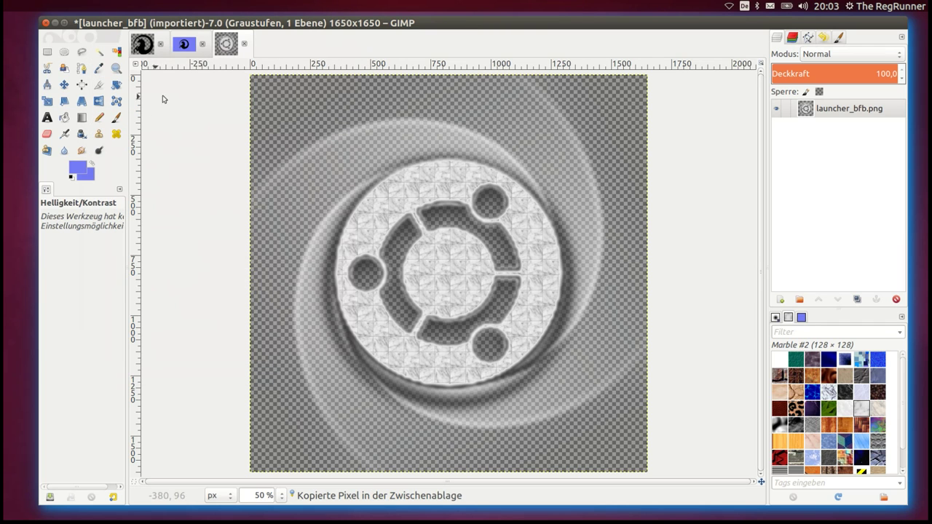
Paste the Ubuntu logo into the unicorn image as a new layer and shift it slightly up
click(186, 45)
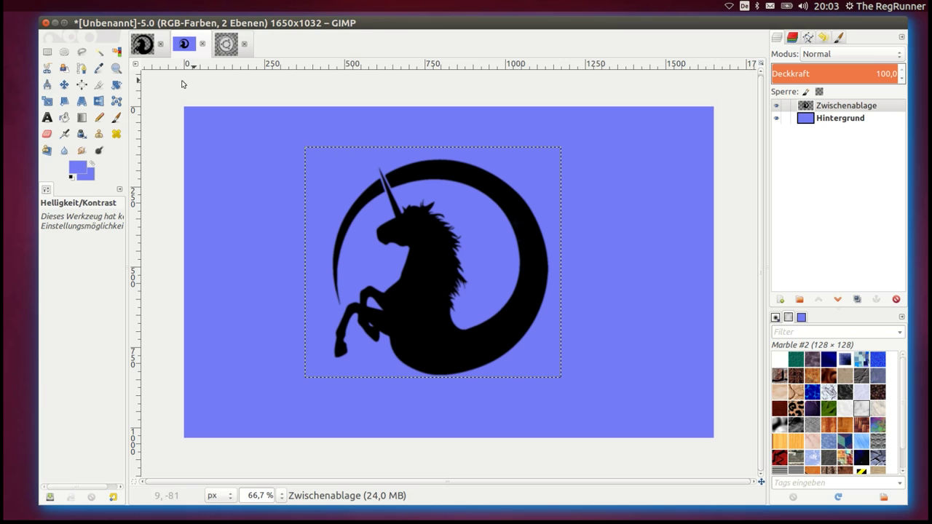
click(115, 24)
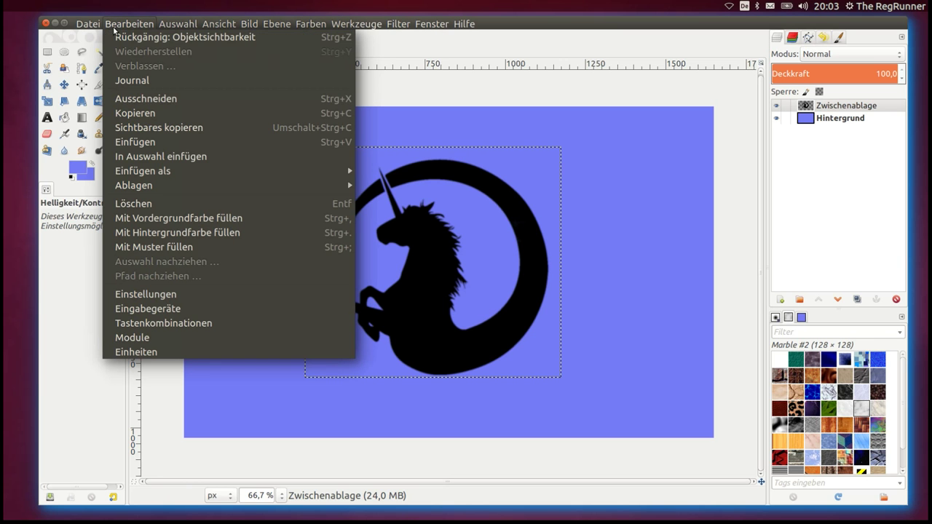
mouse_move(142, 171)
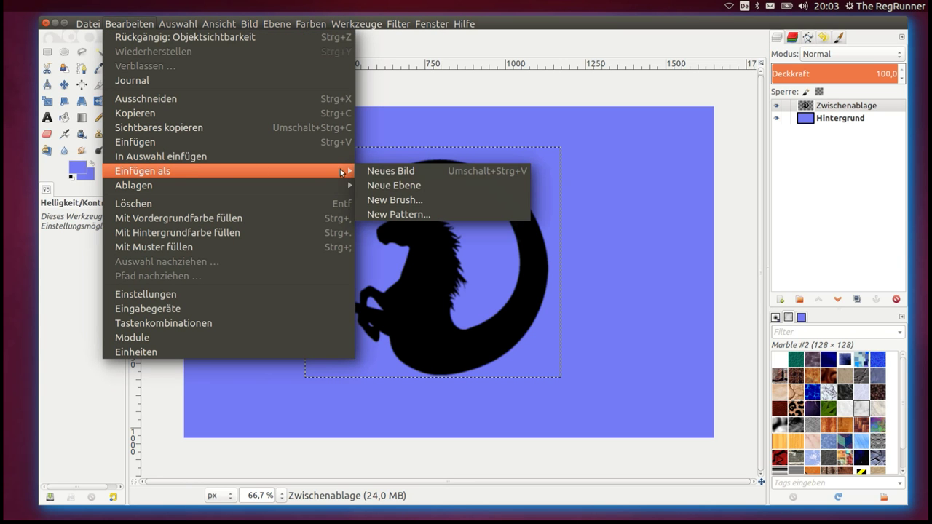
click(396, 186)
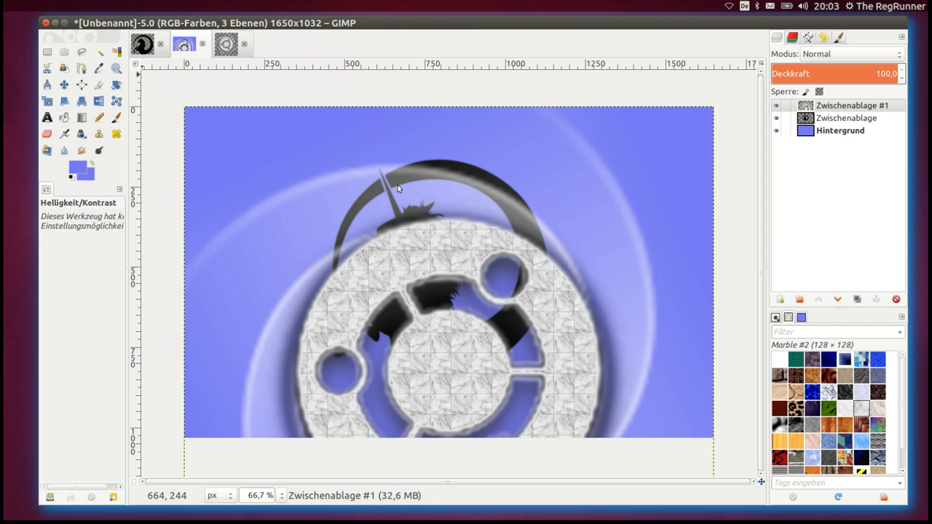
click(64, 86)
mouse_move(462, 370)
mouse_down()
mouse_move(454, 258)
mouse_move(460, 275)
mouse_move(468, 273)
mouse_up()
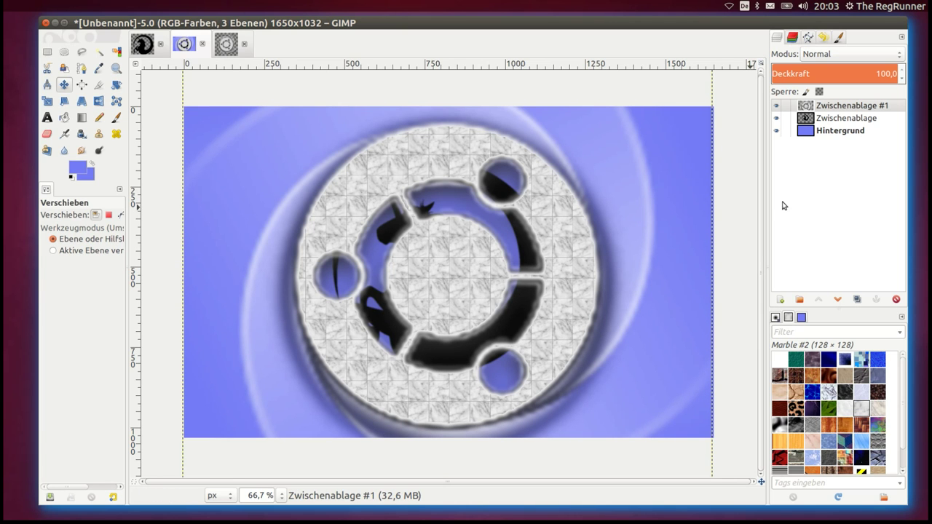
Reorder the layers so the unicorn emblem layer sits above the pasted logo layer
click(847, 118)
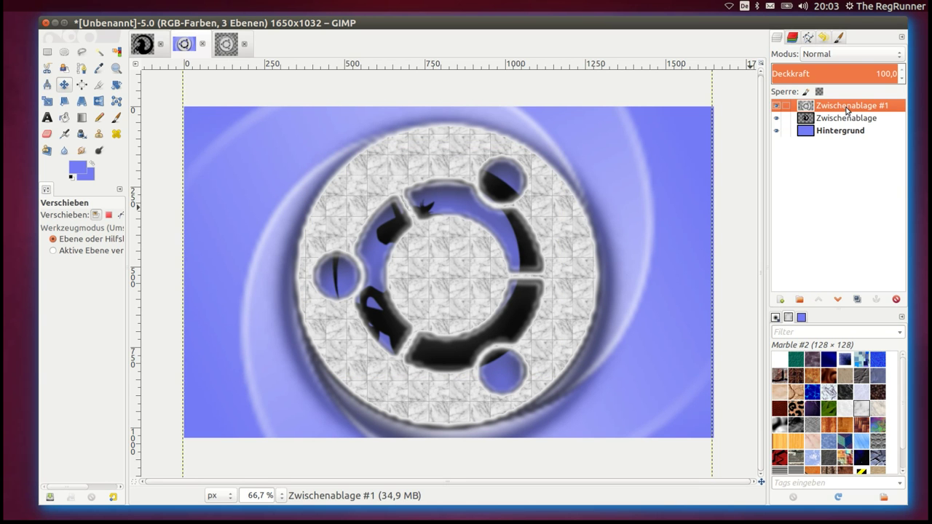
click(847, 122)
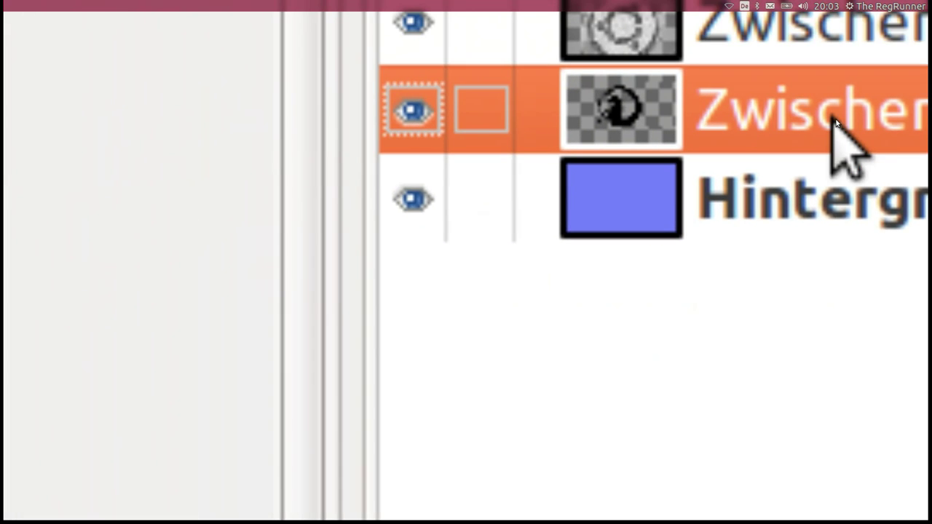
drag(836, 124, 830, 102)
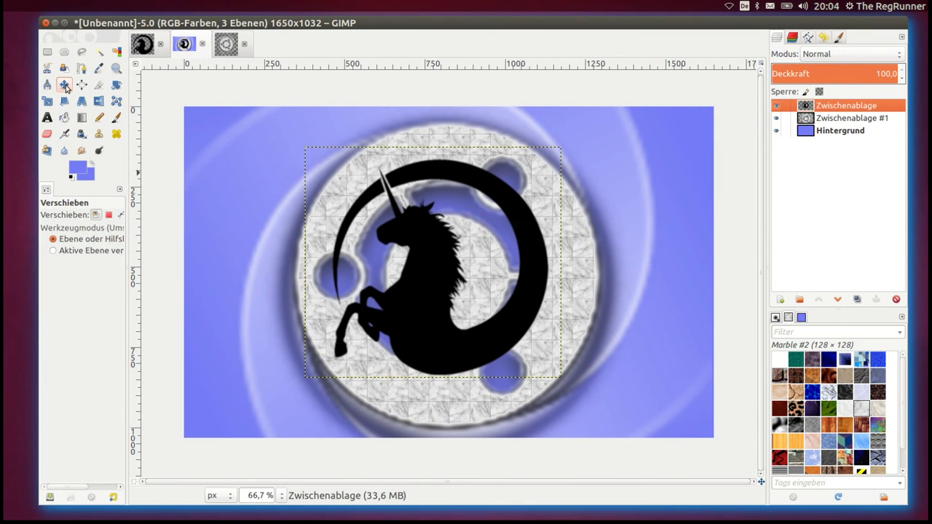
Nudge the unicorn emblem a few pixels down and right over the logo
click(65, 84)
mouse_move(416, 297)
mouse_down()
mouse_move(432, 300)
mouse_move(424, 312)
mouse_move(411, 290)
mouse_move(417, 294)
mouse_up()
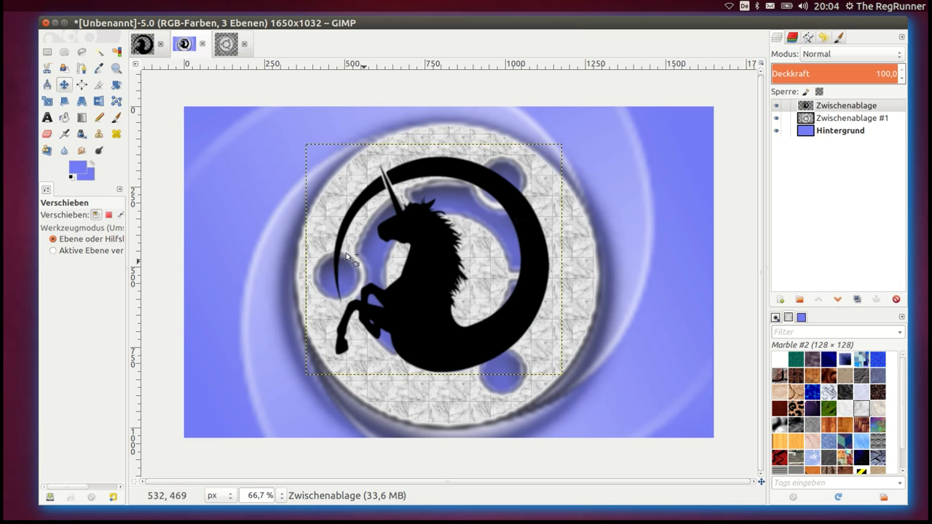
click(48, 102)
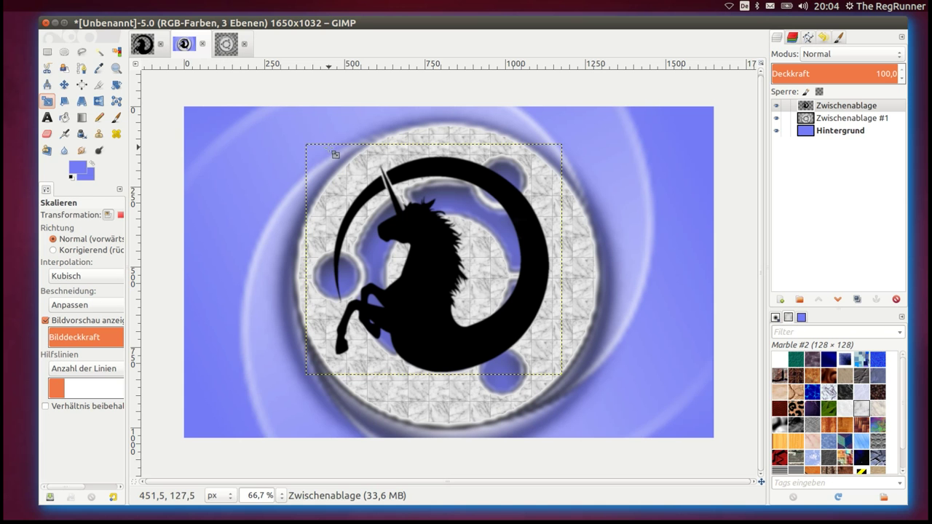
Scale the unicorn emblem down proportionally from its top-left corner to fit the ring's centre
click(303, 307)
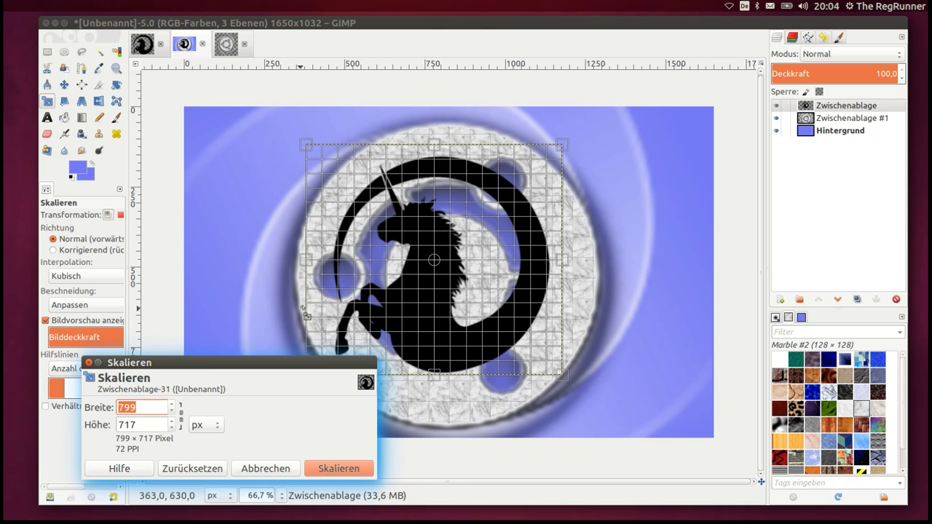
drag(272, 367, 376, 238)
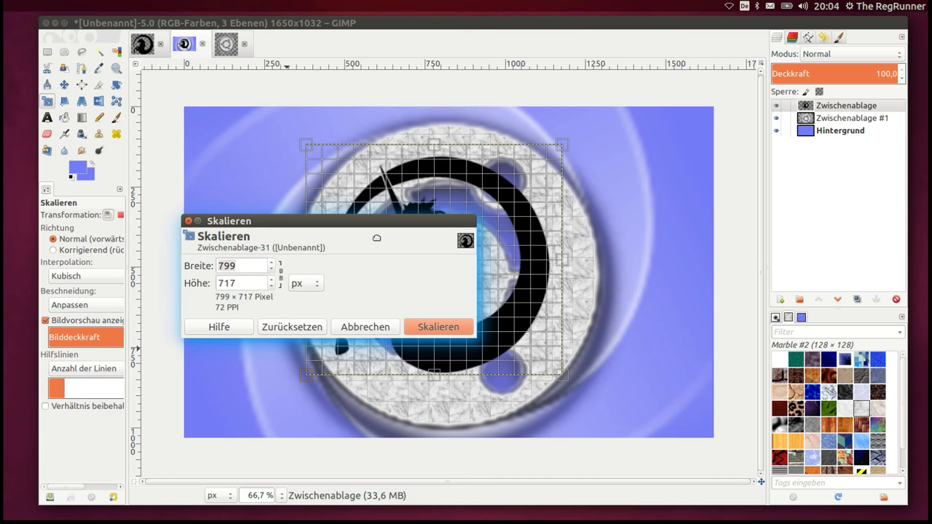
drag(376, 238, 176, 198)
mouse_move(306, 145)
mouse_down()
mouse_move(380, 203)
mouse_move(352, 176)
mouse_move(389, 244)
mouse_move(402, 218)
mouse_move(369, 176)
mouse_move(401, 206)
mouse_move(379, 201)
mouse_up()
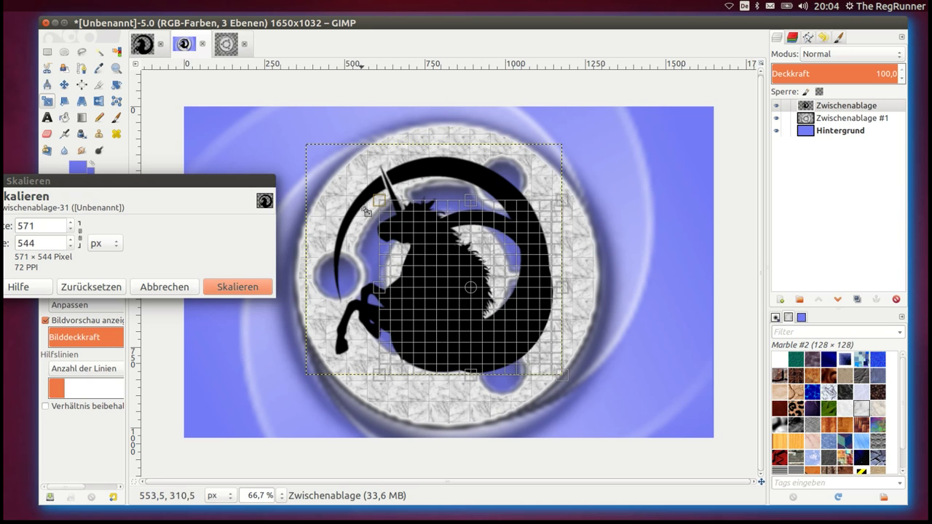
drag(142, 185, 397, 197)
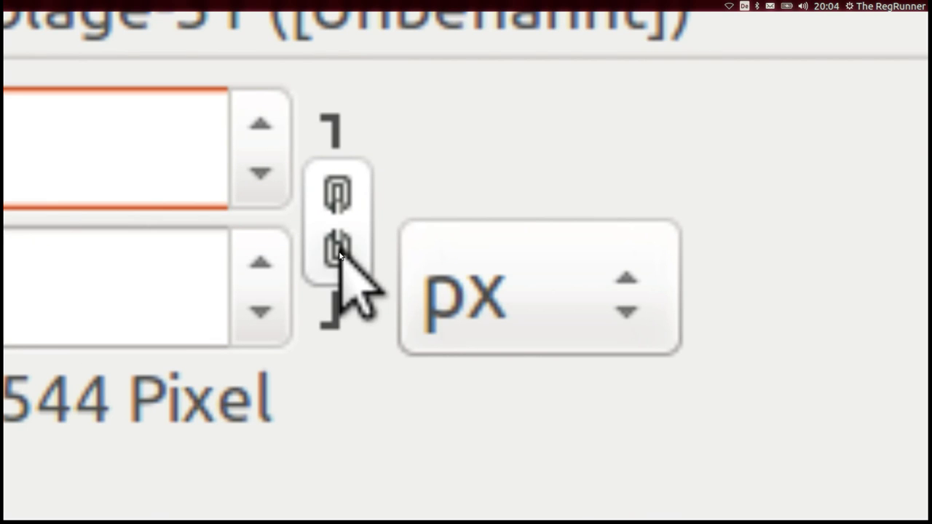
click(340, 255)
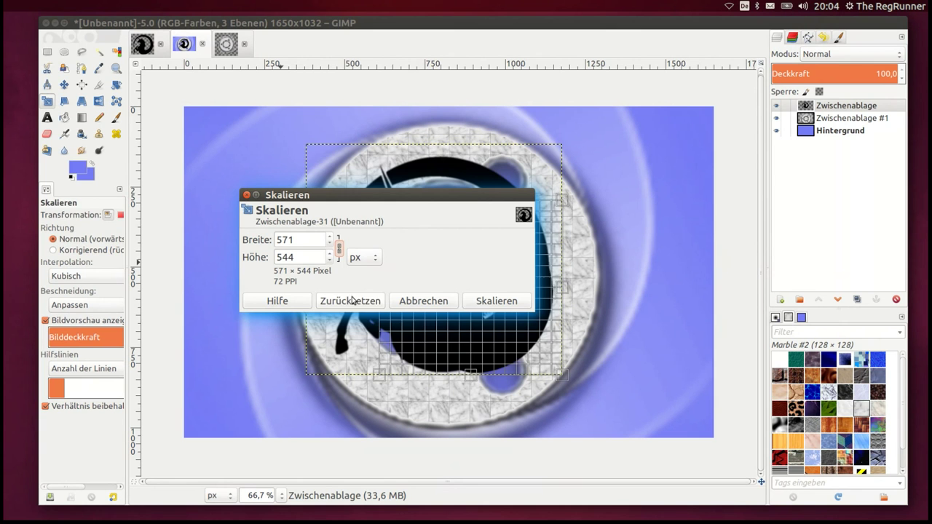
click(352, 300)
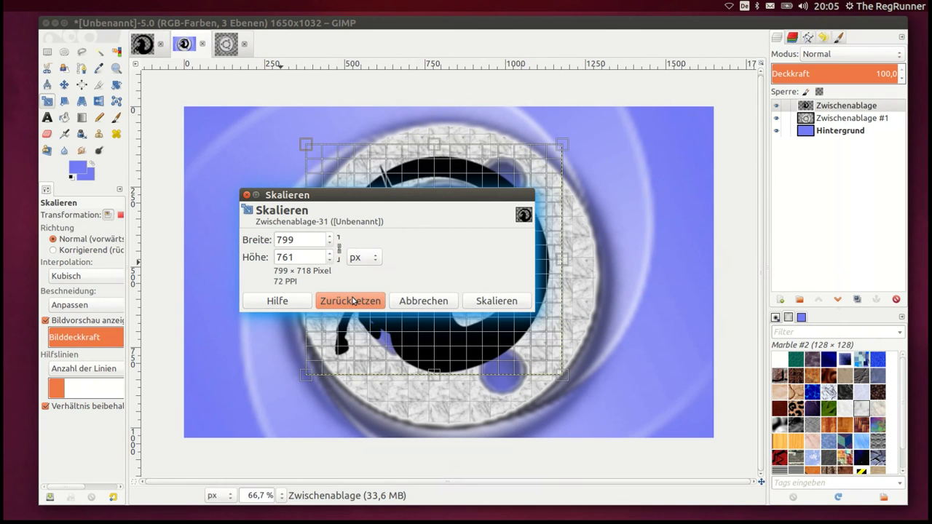
drag(428, 204, 101, 187)
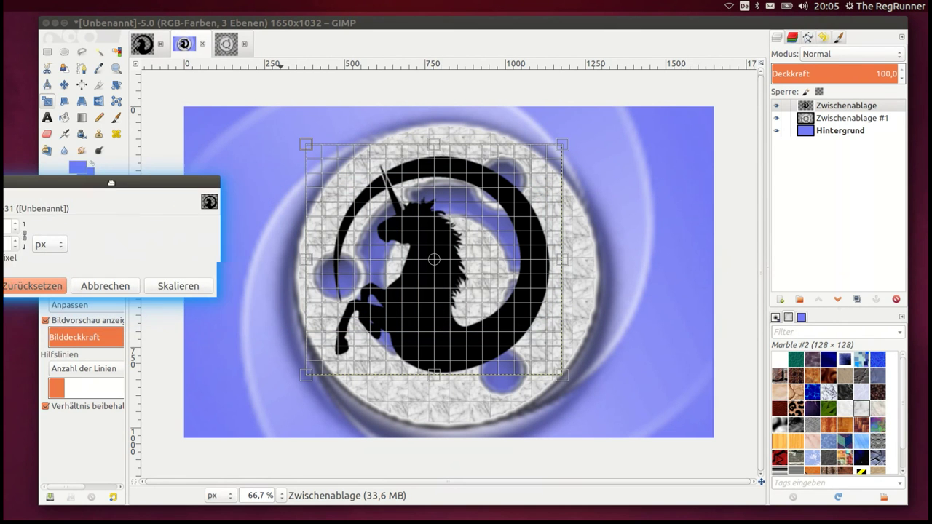
mouse_move(315, 149)
mouse_down()
mouse_move(426, 237)
mouse_move(381, 189)
mouse_move(392, 203)
mouse_move(386, 198)
mouse_up()
click(191, 285)
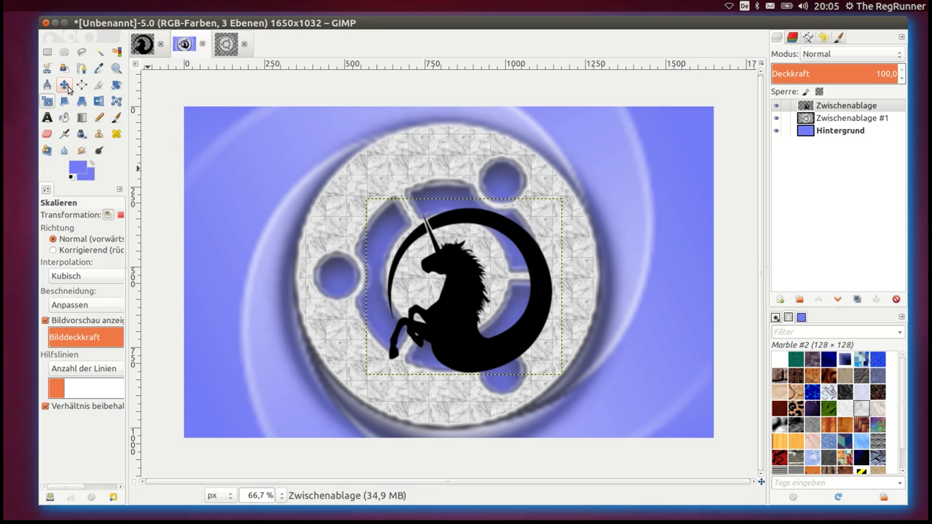
Drag the shrunken unicorn emblem into the centre of the Ubuntu ring, checking with zoom
click(64, 84)
drag(471, 308, 439, 265)
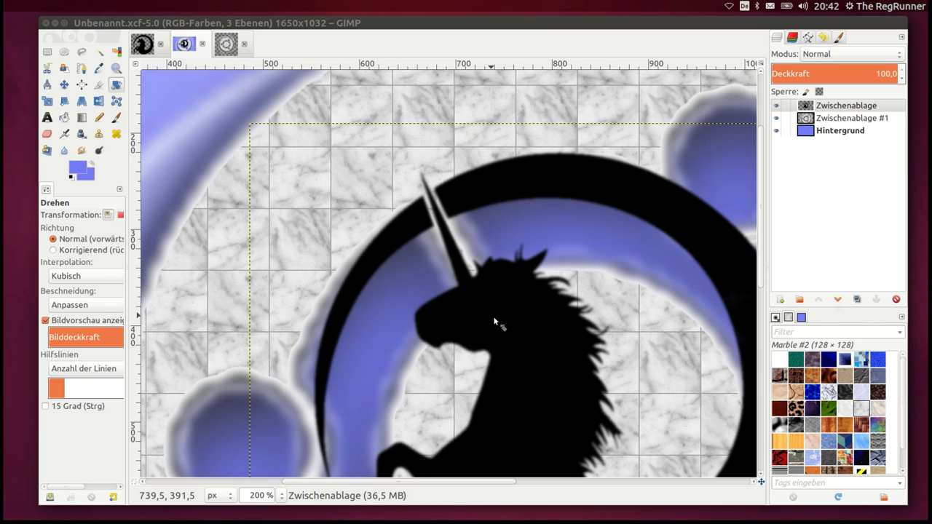
key(minus)
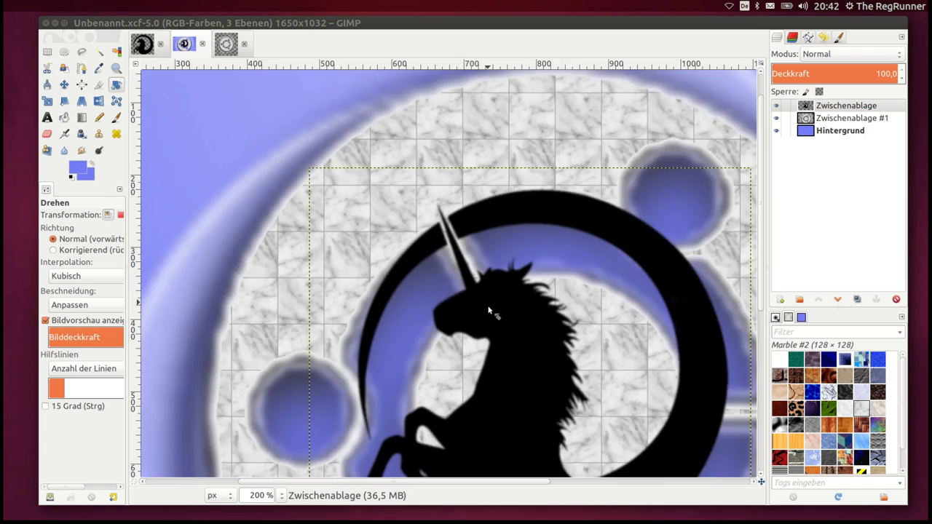
key(minus)
key(minus)
key(plus)
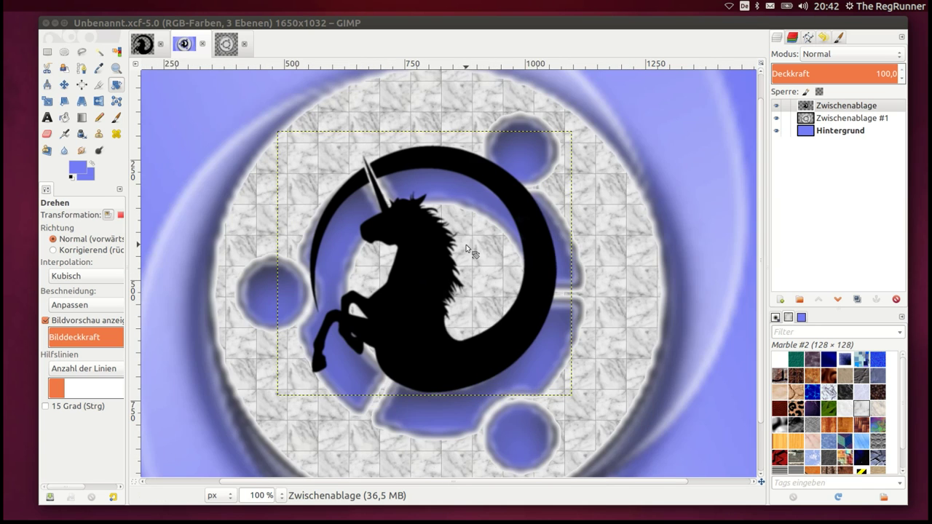
key(plus)
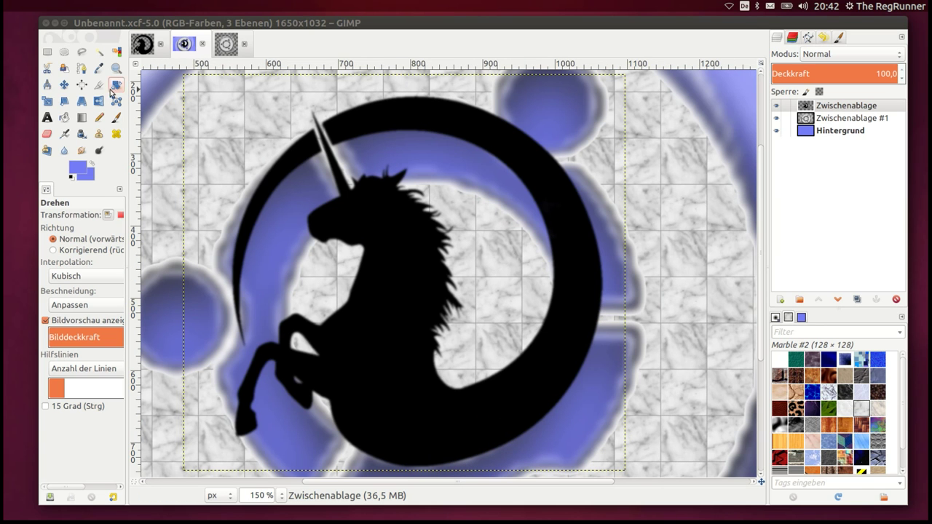
click(64, 84)
mouse_move(372, 220)
mouse_down()
mouse_move(425, 275)
mouse_move(421, 321)
mouse_move(409, 234)
mouse_up()
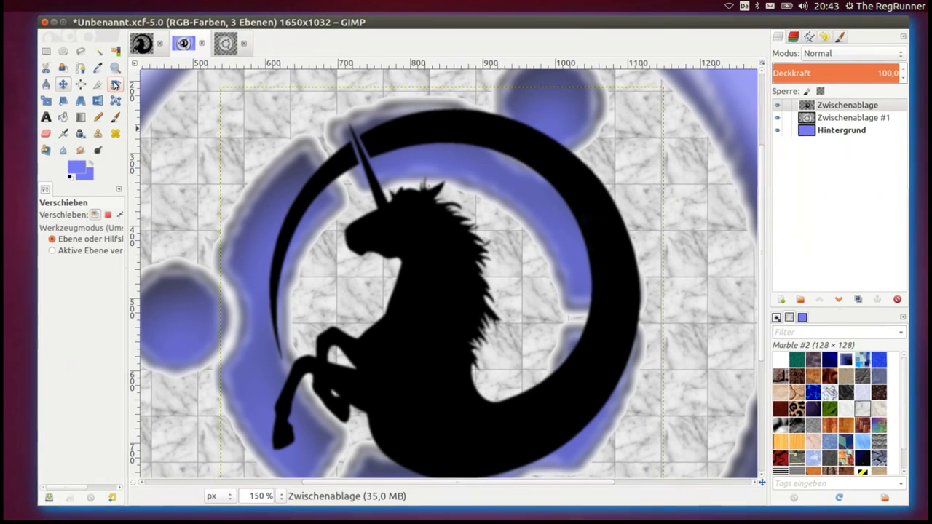
Rotate the unicorn emblem about -6 degrees, then shift it slightly up and left
click(115, 85)
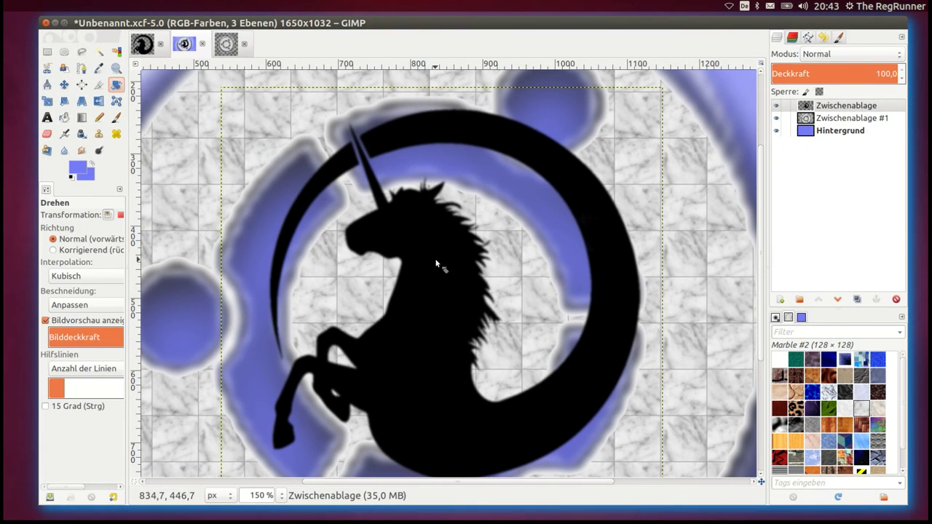
click(437, 263)
drag(437, 262, 569, 119)
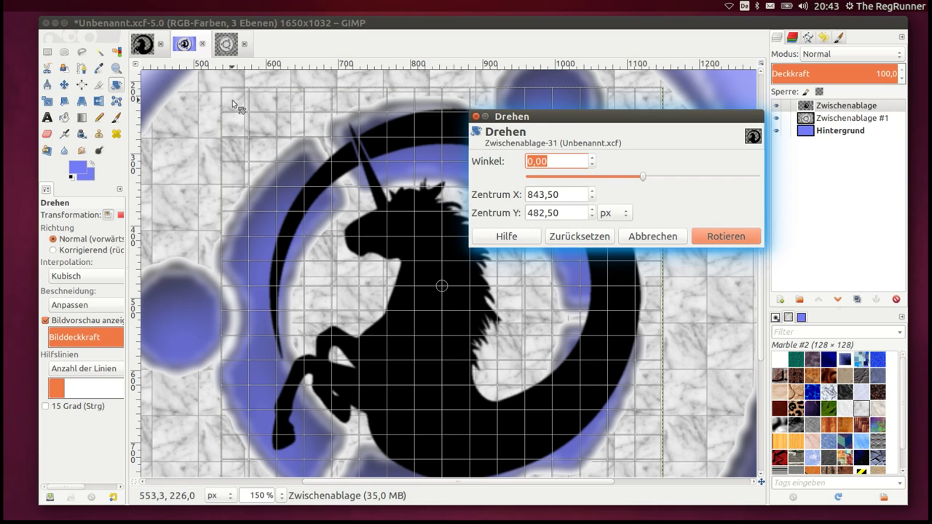
drag(233, 103, 218, 117)
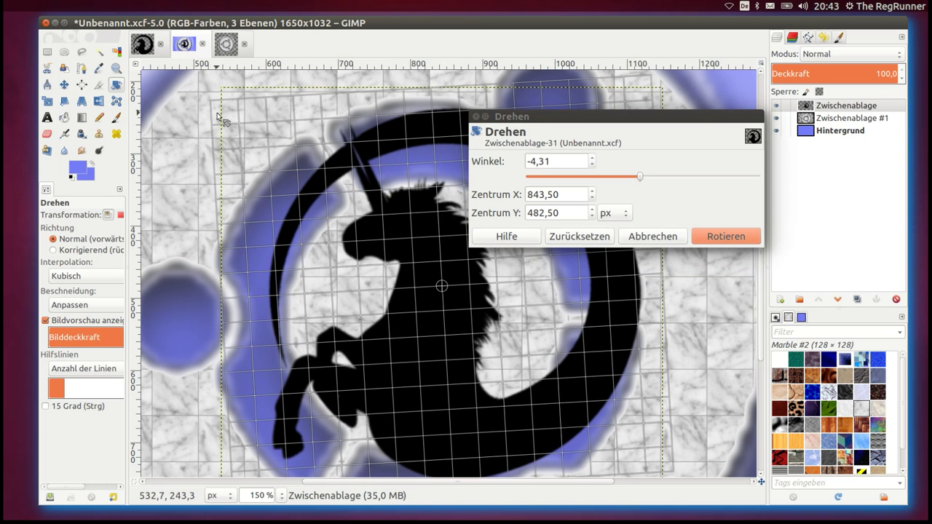
drag(218, 117, 211, 128)
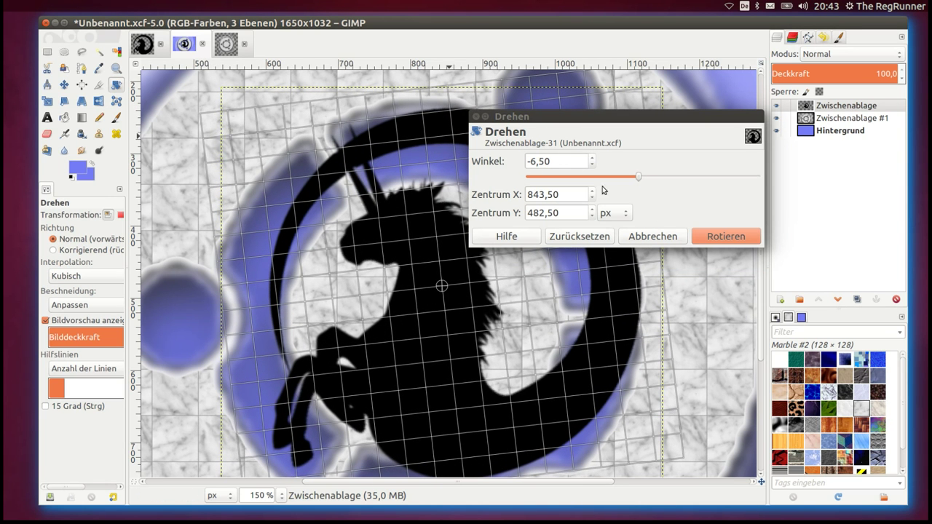
click(716, 236)
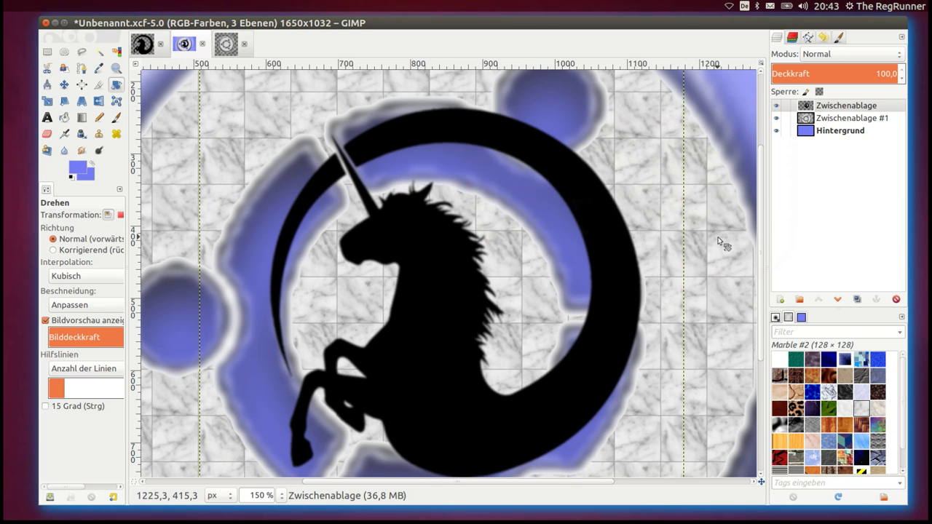
click(65, 85)
drag(413, 251, 412, 248)
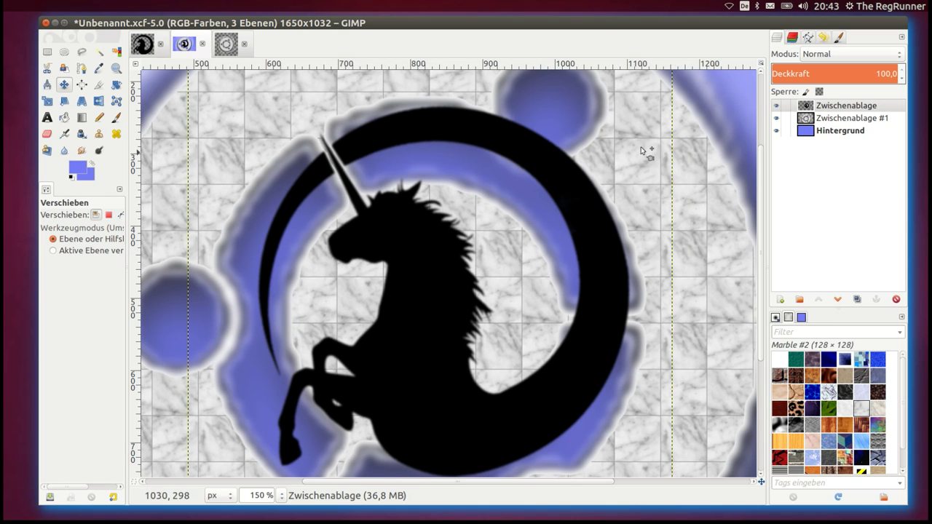
On the Zwischenablage layer, outline the arc's left end beside the horn and delete it
click(808, 107)
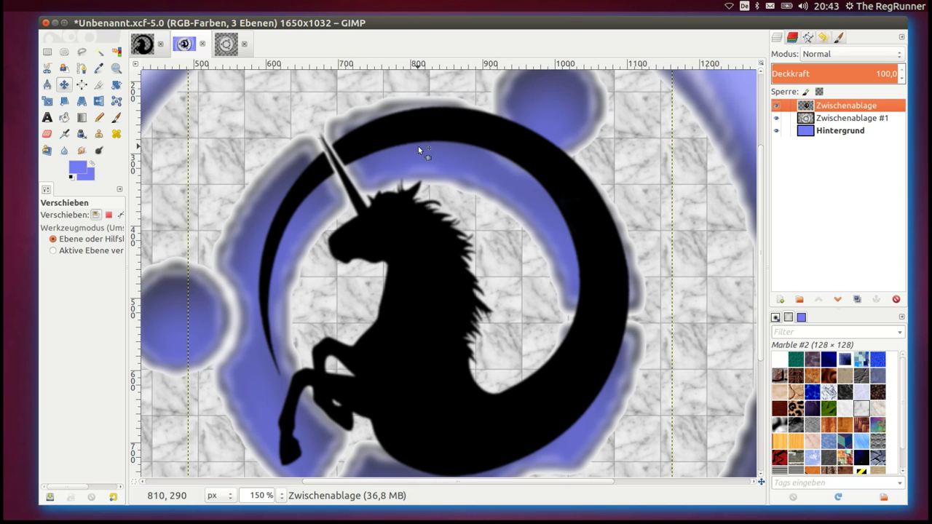
click(82, 55)
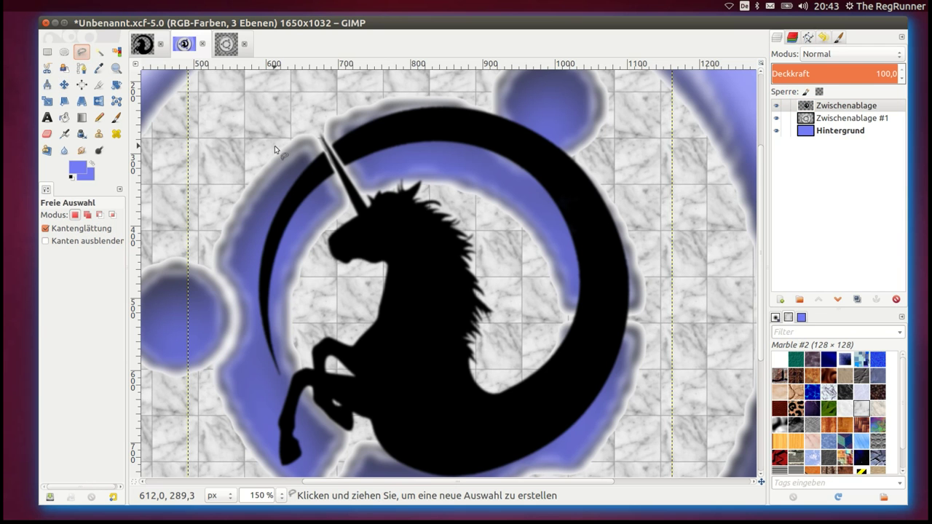
ctrl+scroll(278, 131, up, 3)
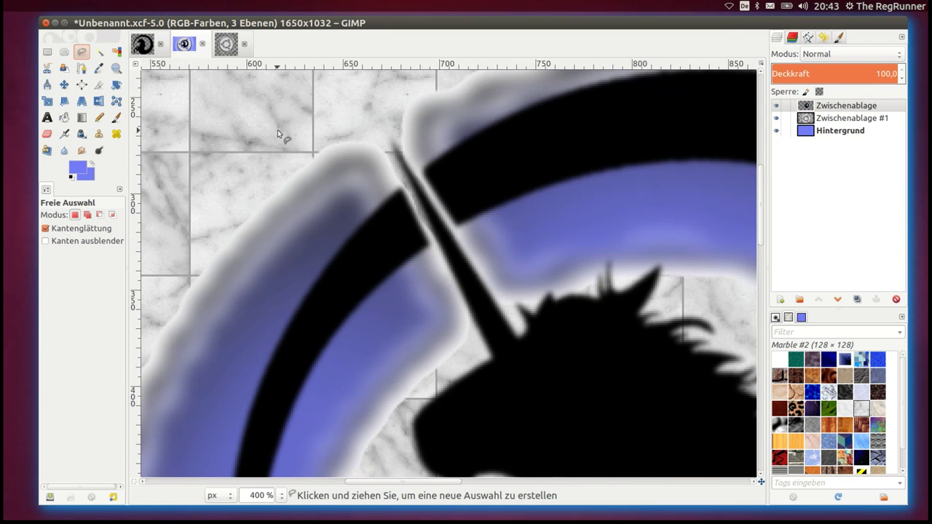
ctrl+scroll(278, 131, up, 1)
click(434, 172)
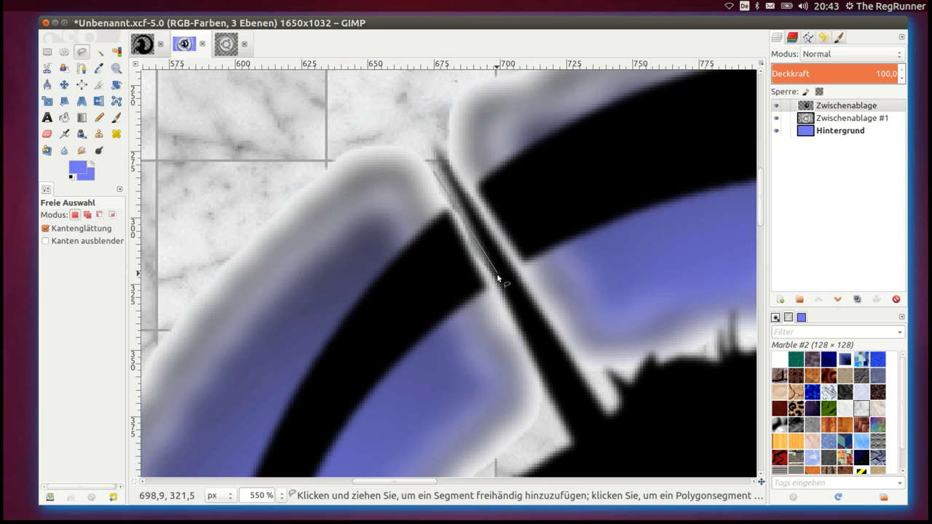
click(470, 351)
ctrl+scroll(471, 354, down, 3)
ctrl+scroll(437, 358, down, 2)
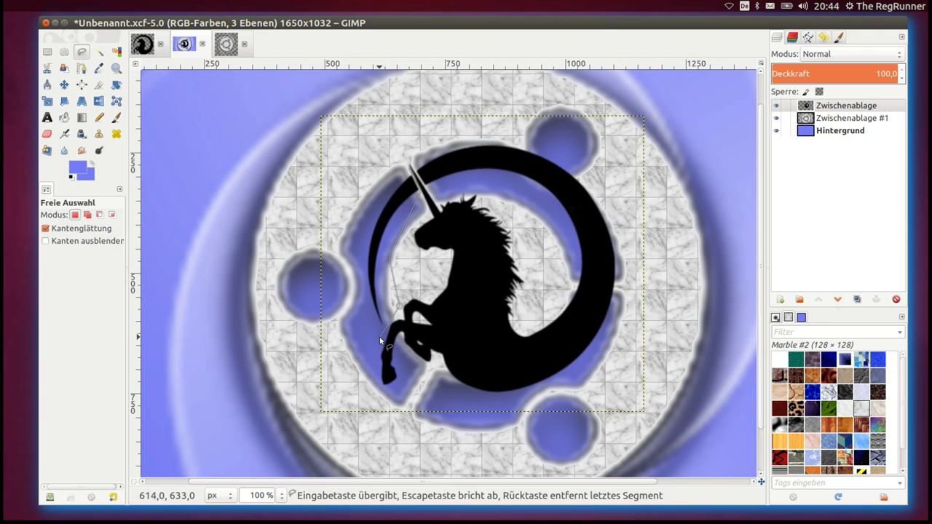
click(355, 173)
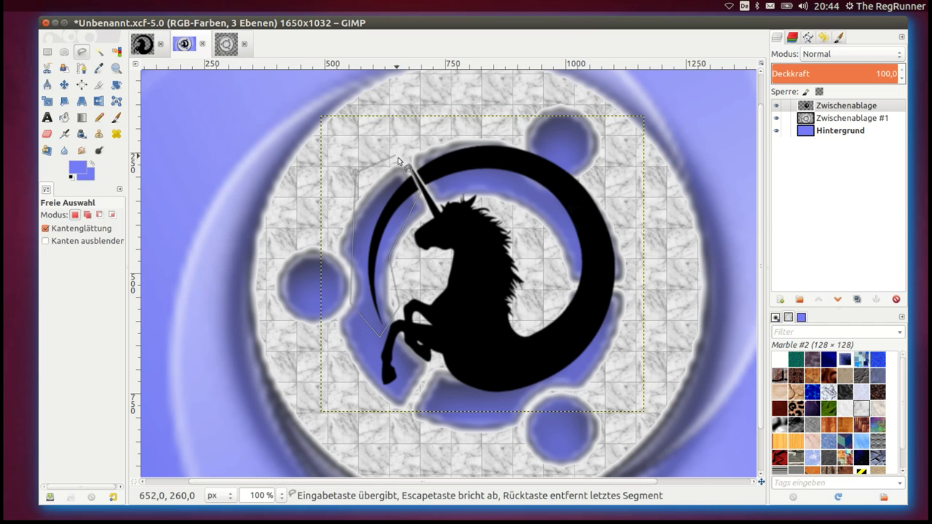
click(408, 170)
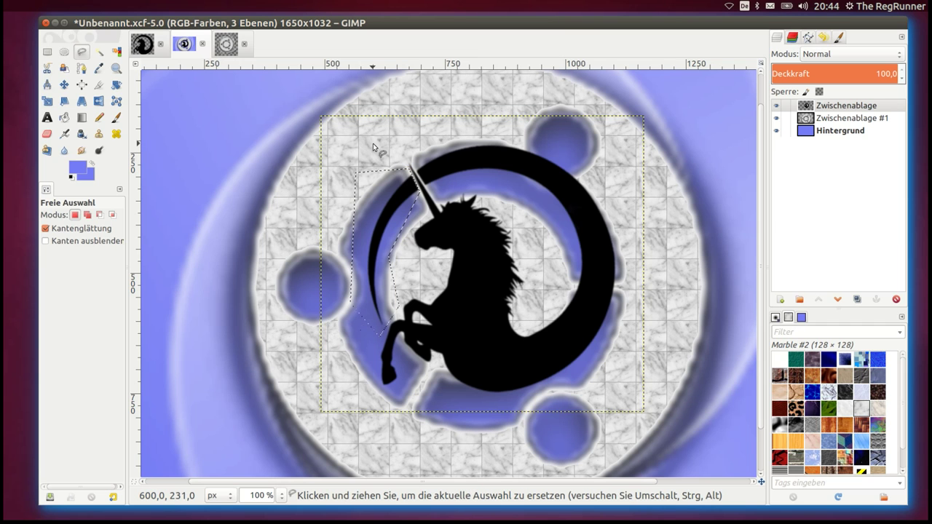
key(Delete)
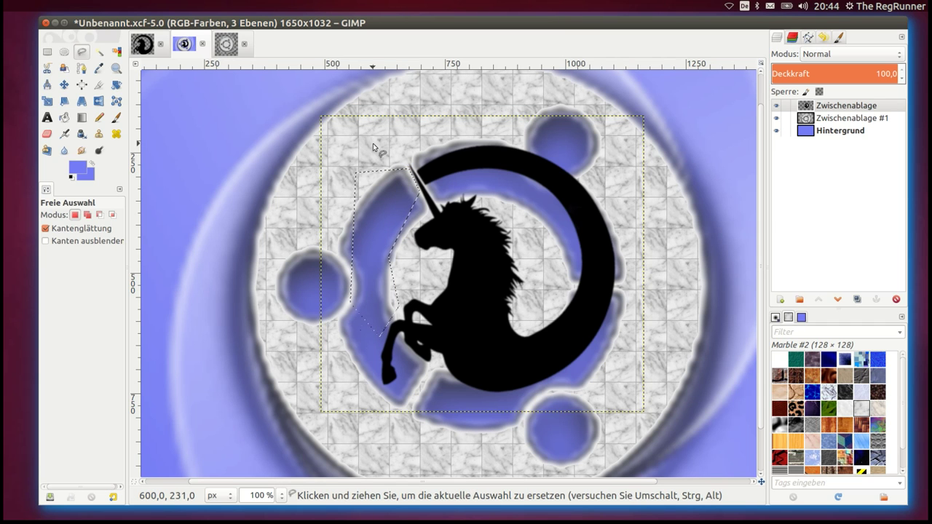
Start a new freehand outline along the horn edge and the arc's inner side
ctrl+scroll(430, 144, up, 3)
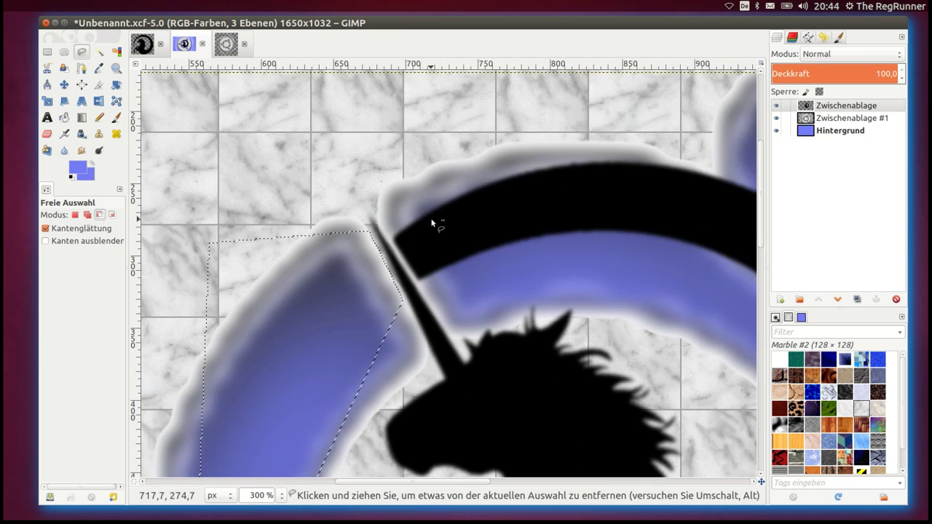
ctrl+scroll(432, 223, up, 2)
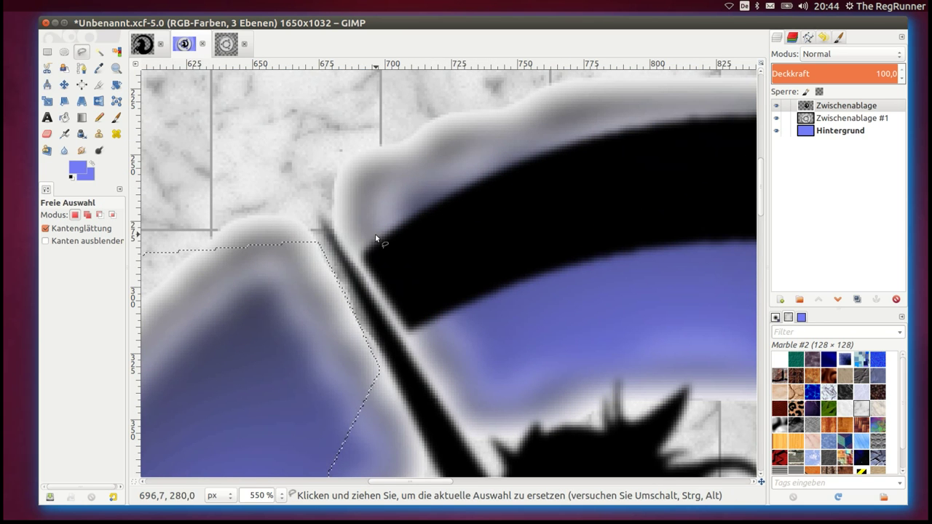
click(352, 231)
click(355, 257)
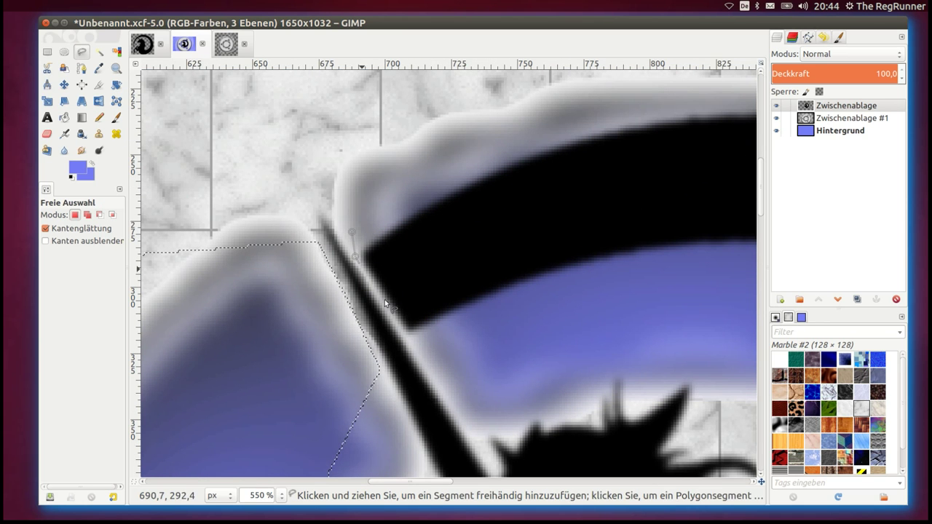
click(405, 335)
click(485, 318)
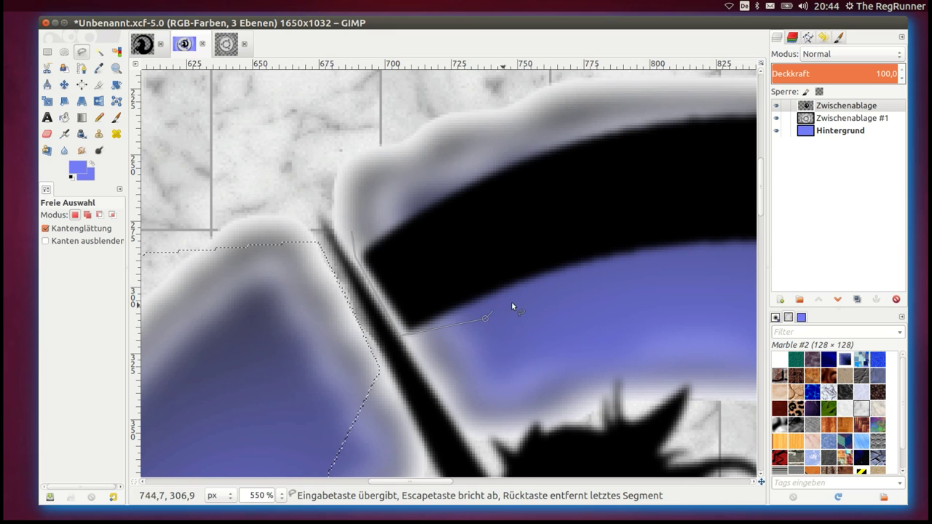
click(717, 297)
scroll(717, 297, down, 1)
scroll(717, 297, down, 3)
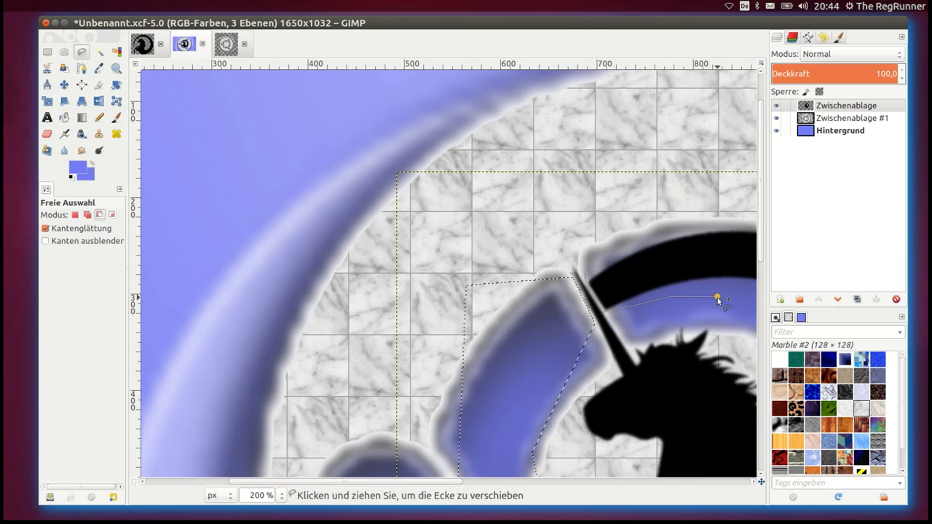
scroll(718, 297, down, 3)
scroll(524, 255, up, 1)
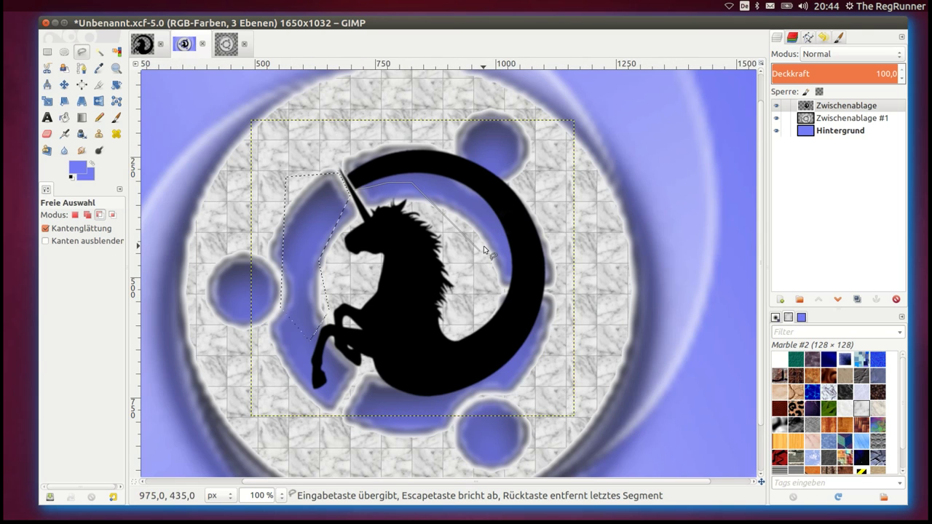
scroll(485, 249, up, 1)
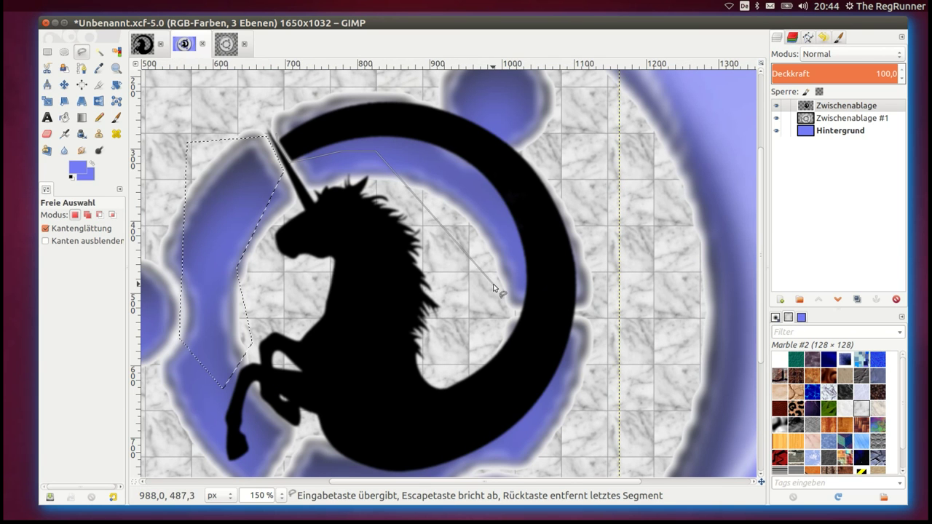
Trace around the arc's right and upper edges, close the selection, and delete it
click(475, 206)
click(486, 295)
click(489, 344)
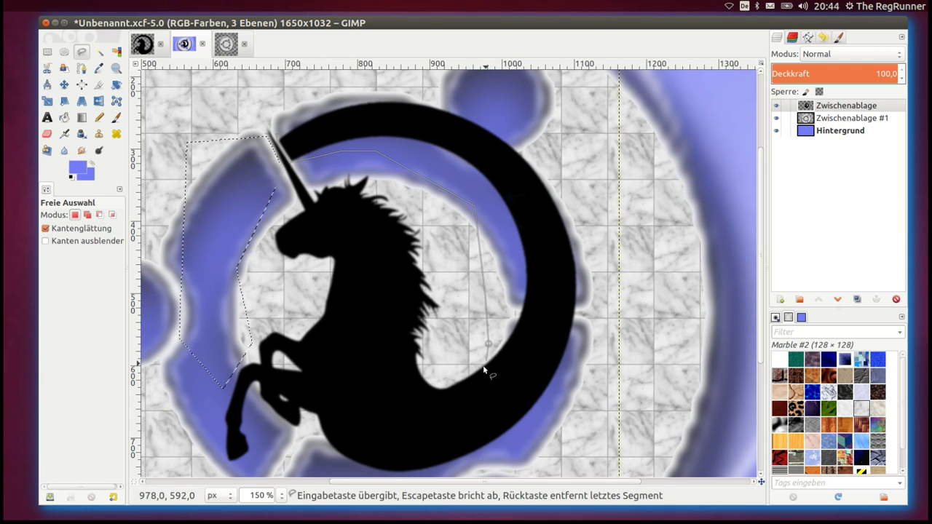
click(447, 436)
click(577, 418)
click(632, 285)
click(602, 161)
click(546, 111)
click(406, 89)
click(321, 92)
click(271, 117)
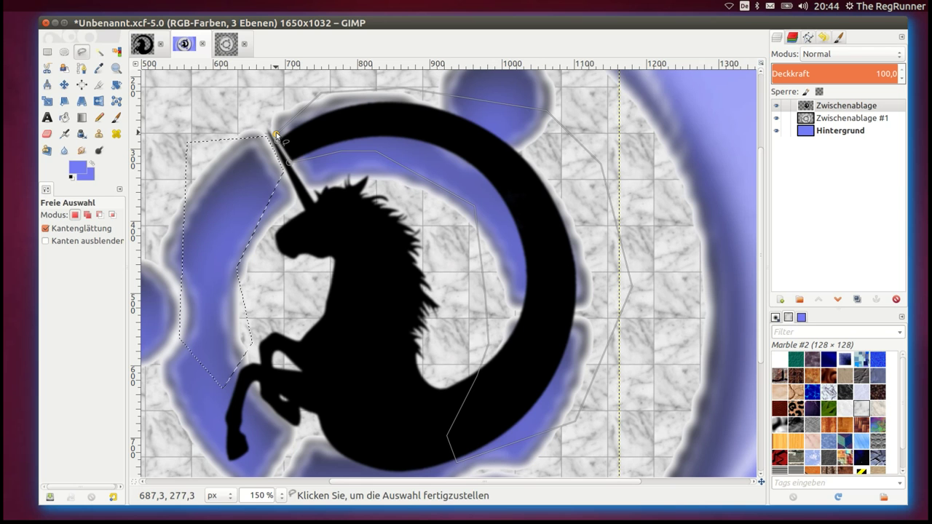
click(276, 135)
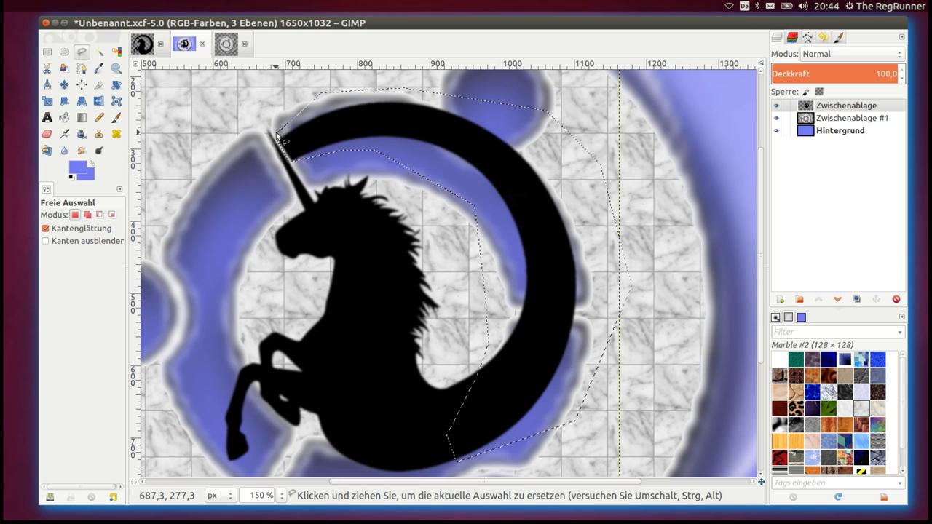
key(Delete)
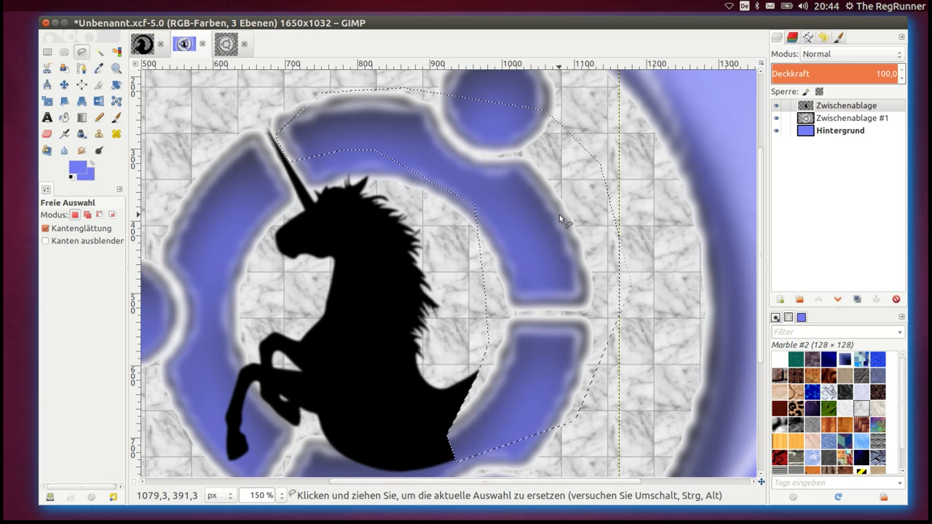
Scroll the view around the trimmed unicorn emblem and nudge the window slightly left
scroll(451, 294, down, 1)
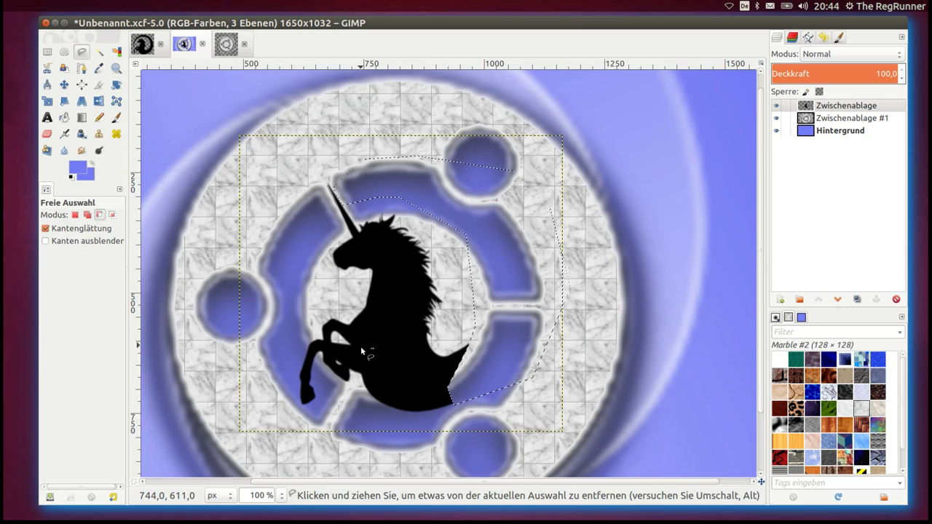
scroll(360, 350, up, 1)
scroll(349, 423, up, 1)
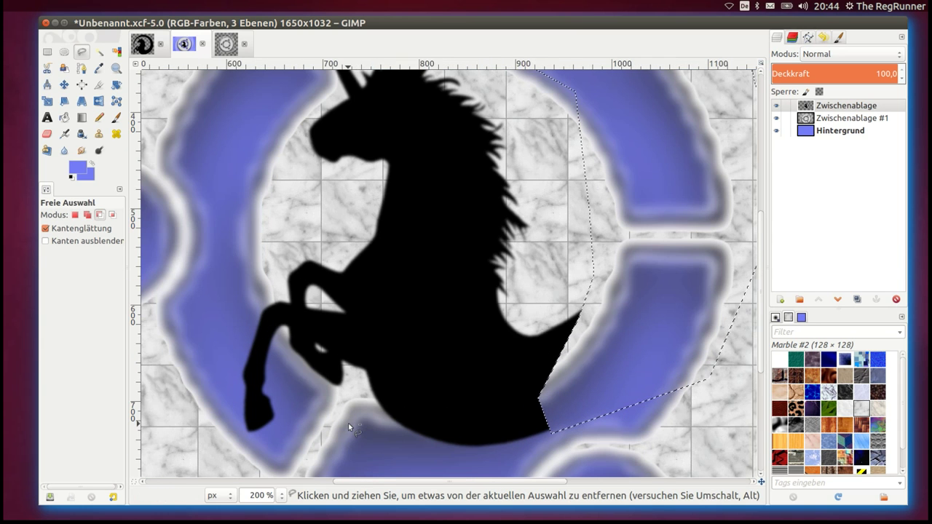
scroll(375, 420, down, 1)
scroll(379, 418, up, 1)
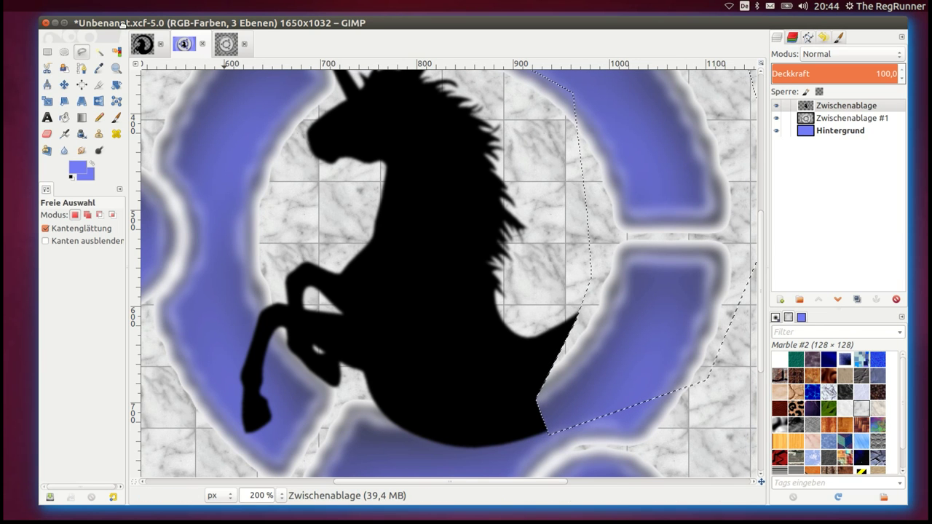
drag(122, 24, 114, 21)
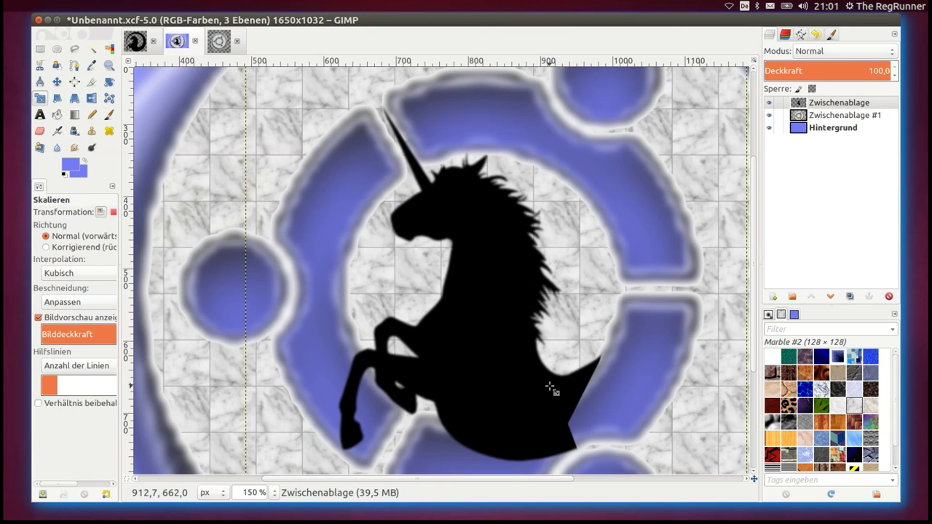
scroll(550, 386, down, 1)
scroll(459, 370, up, 2)
scroll(460, 371, up, 1)
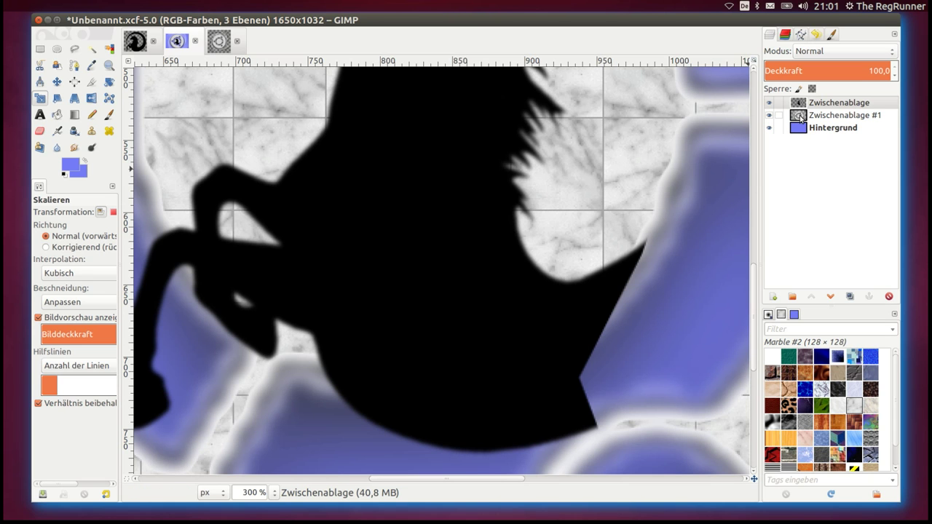
Lasso the blue area below the ring with the unicorn layer hidden, then delete the silhouette there
click(769, 105)
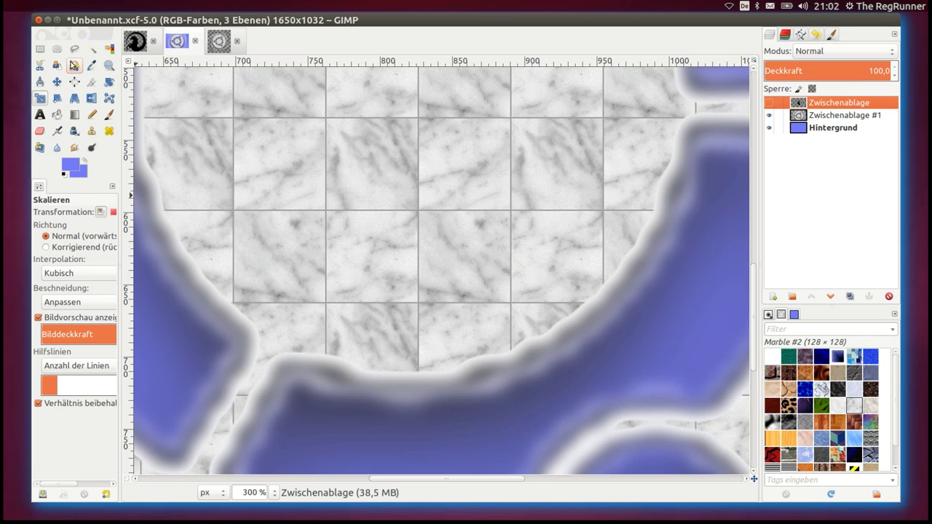
click(74, 48)
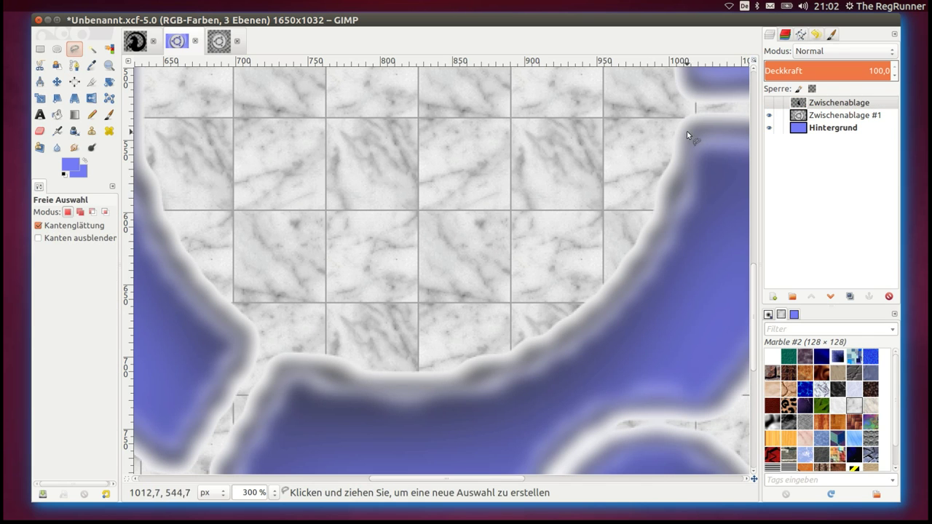
drag(685, 129, 644, 254)
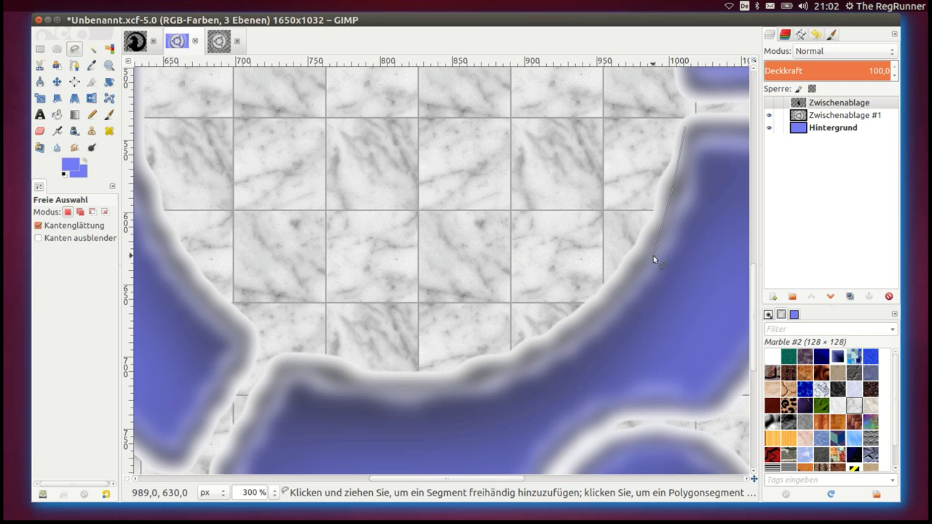
mouse_move(586, 317)
mouse_down()
mouse_move(513, 370)
mouse_move(494, 367)
mouse_up()
click(431, 380)
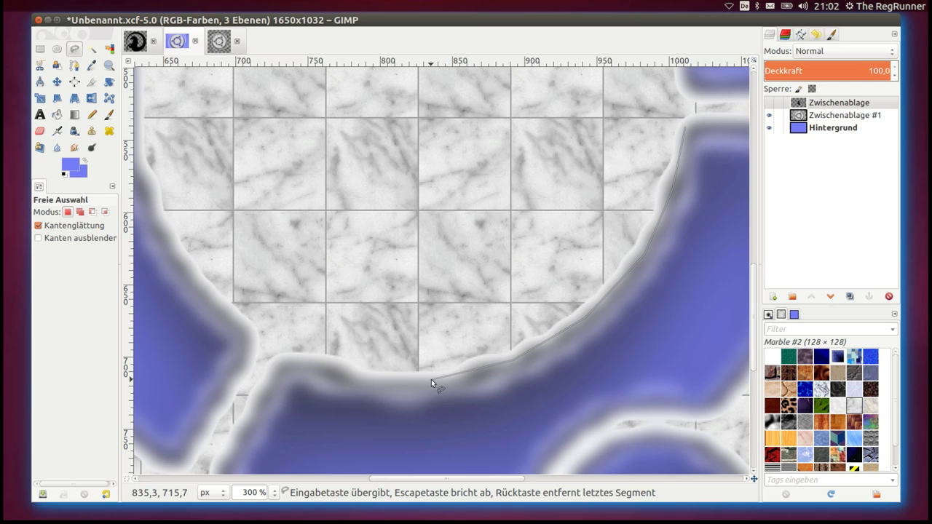
click(296, 362)
click(274, 368)
click(258, 428)
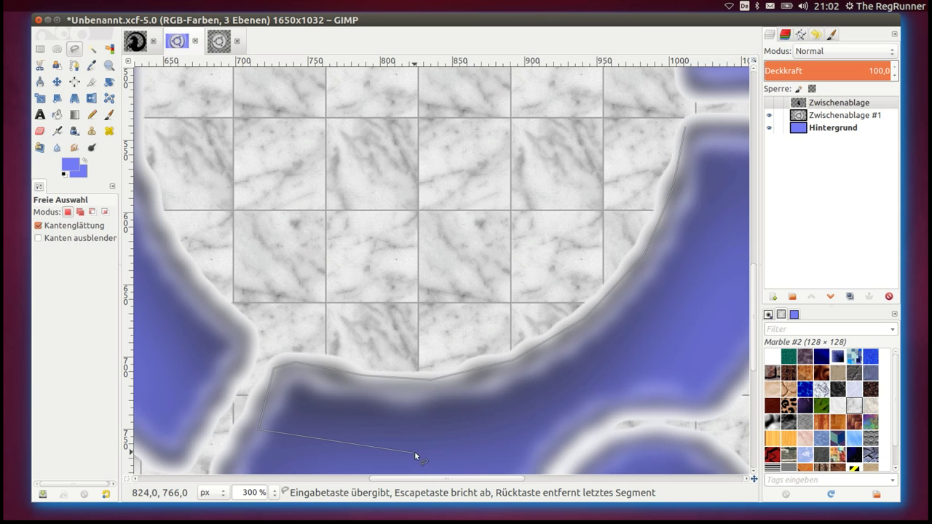
click(678, 447)
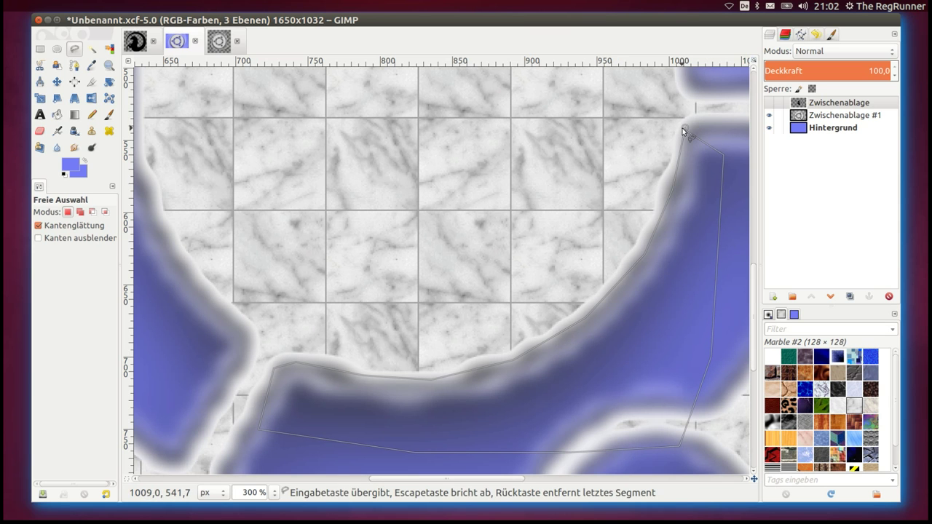
click(689, 129)
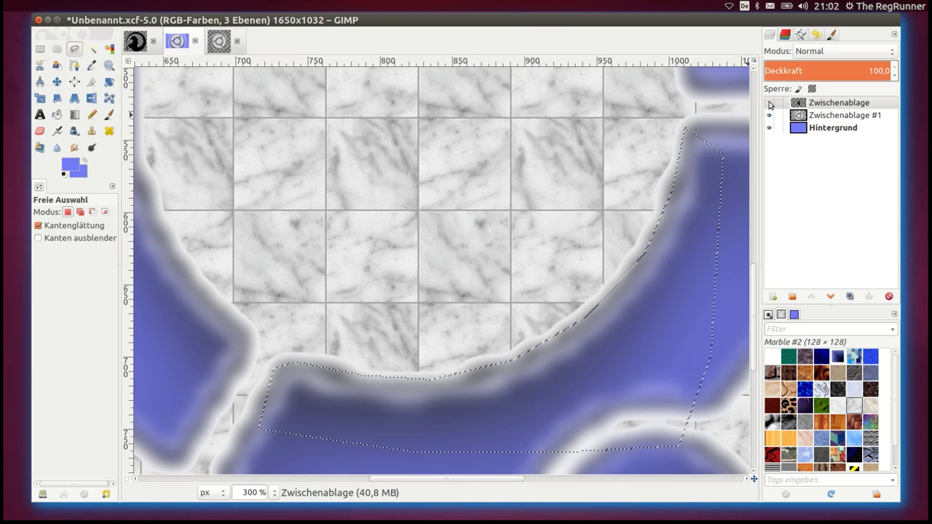
click(770, 103)
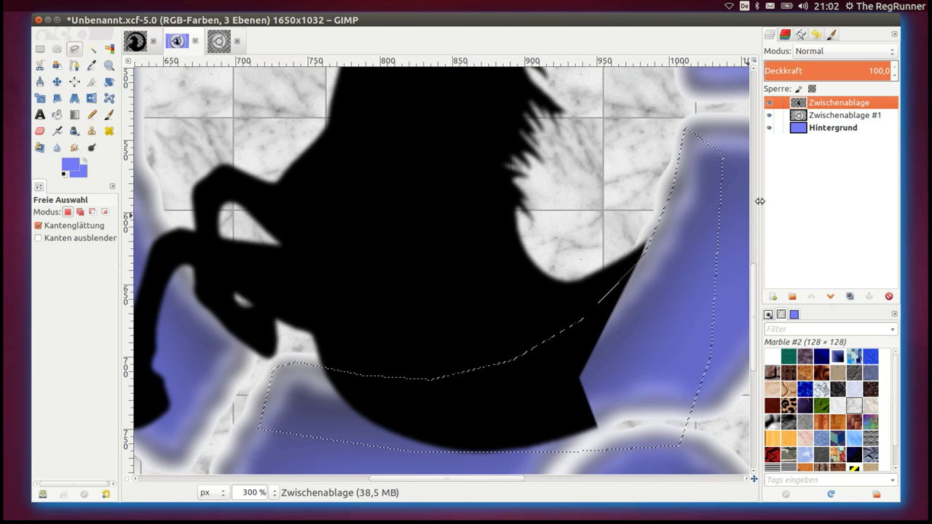
key(Delete)
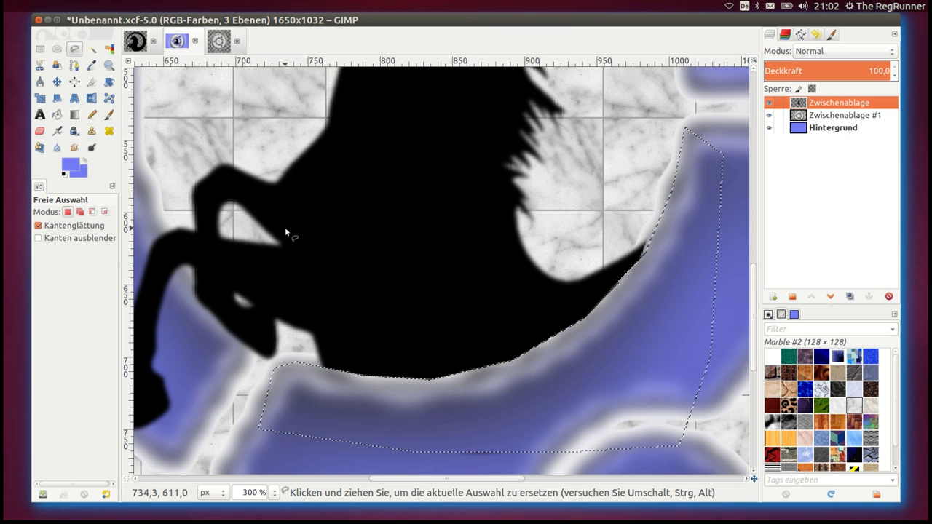
Clear all selections with Rectangle Select and activate the Smudge tool
key(r)
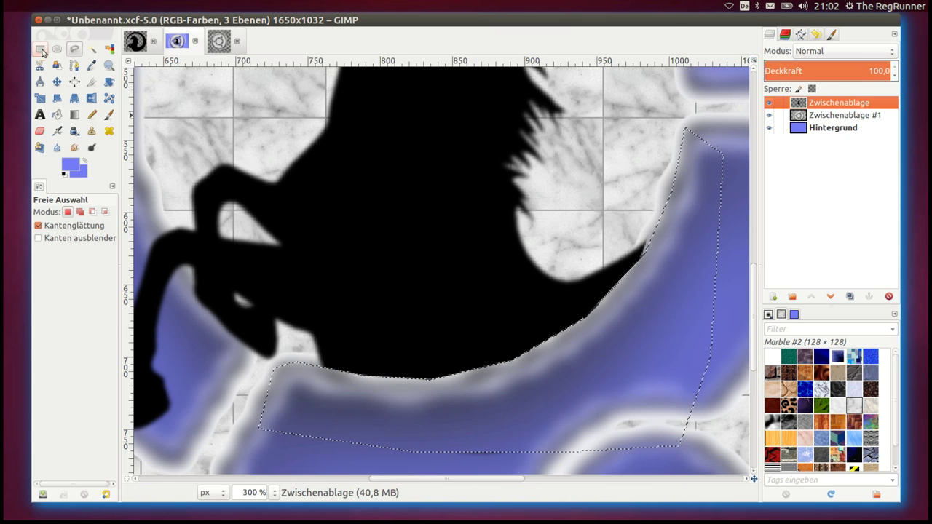
click(264, 123)
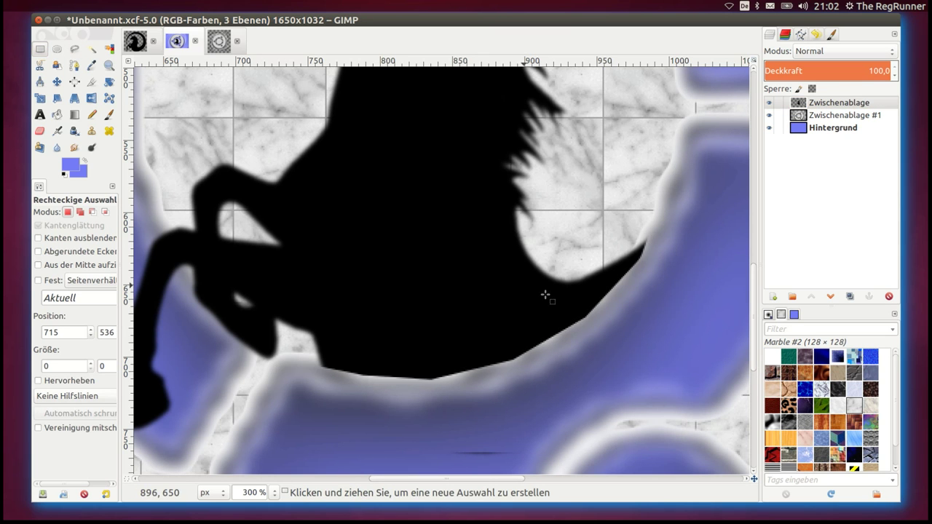
drag(418, 430, 534, 468)
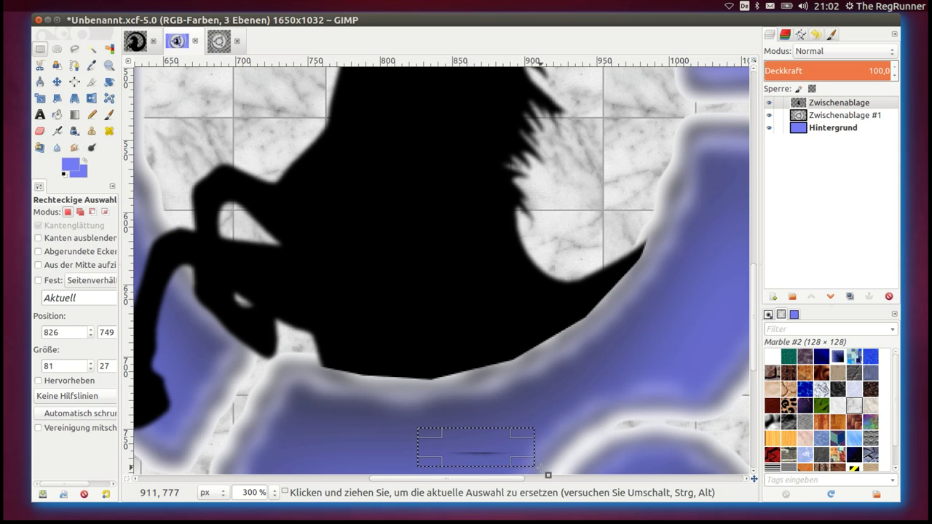
click(573, 401)
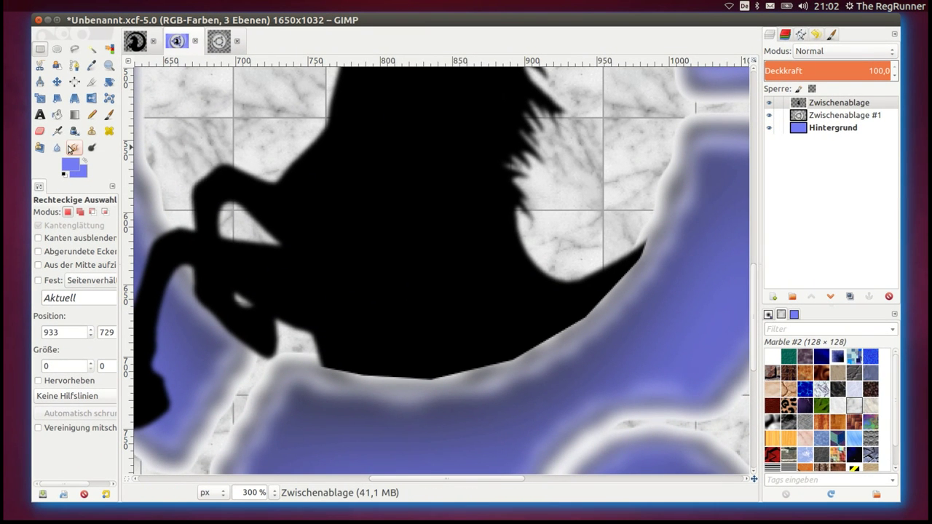
click(74, 147)
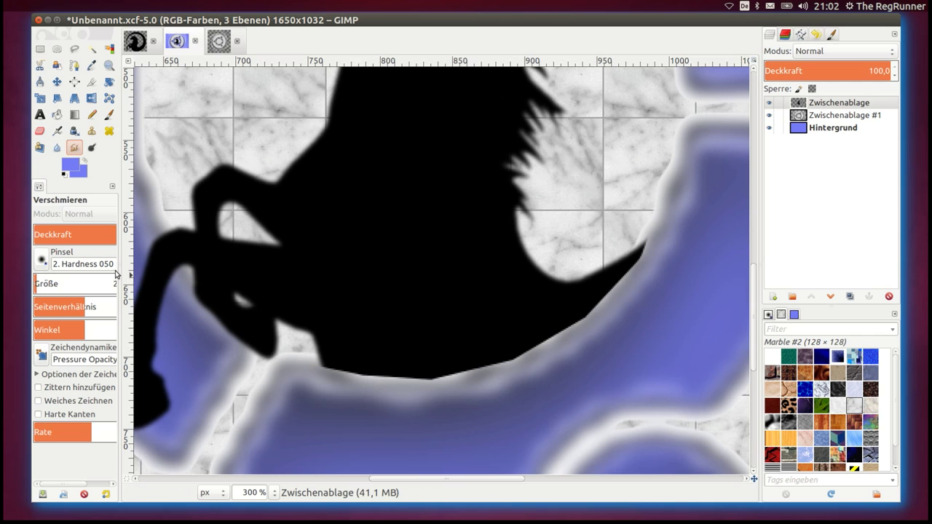
Enlarge the smudge brush and smear the silhouette's cut lower edge and tip into the blue
click(47, 284)
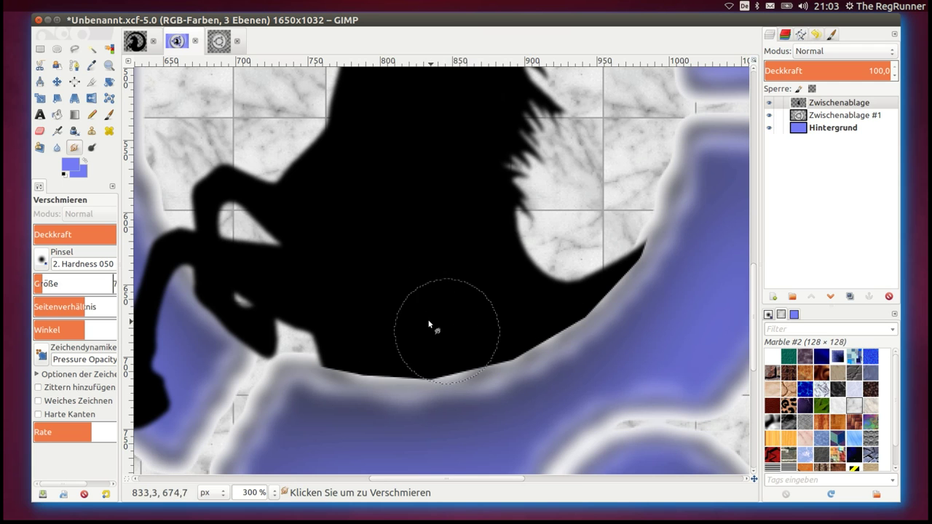
mouse_move(394, 340)
mouse_down()
mouse_move(443, 360)
mouse_move(525, 343)
mouse_move(429, 376)
mouse_move(586, 359)
mouse_move(591, 379)
mouse_move(607, 336)
mouse_move(554, 364)
mouse_move(597, 410)
mouse_up()
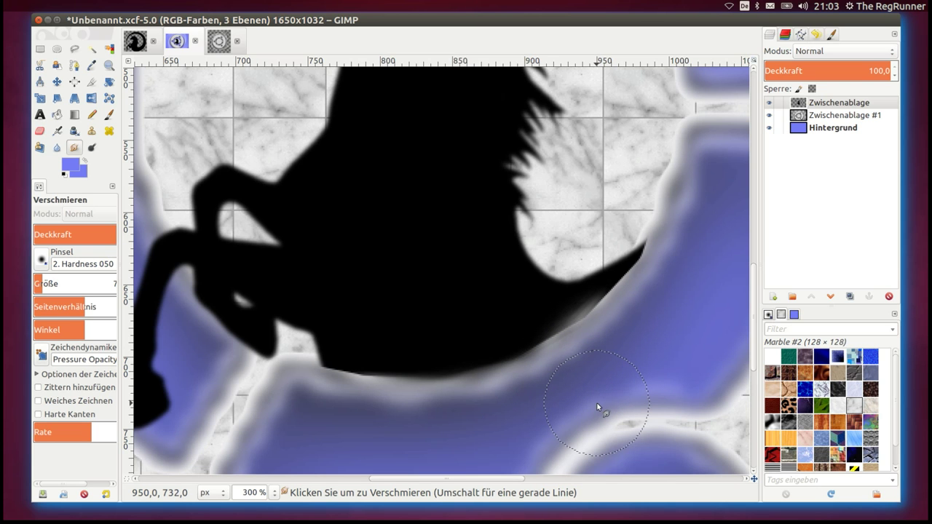
key(ctrl+z)
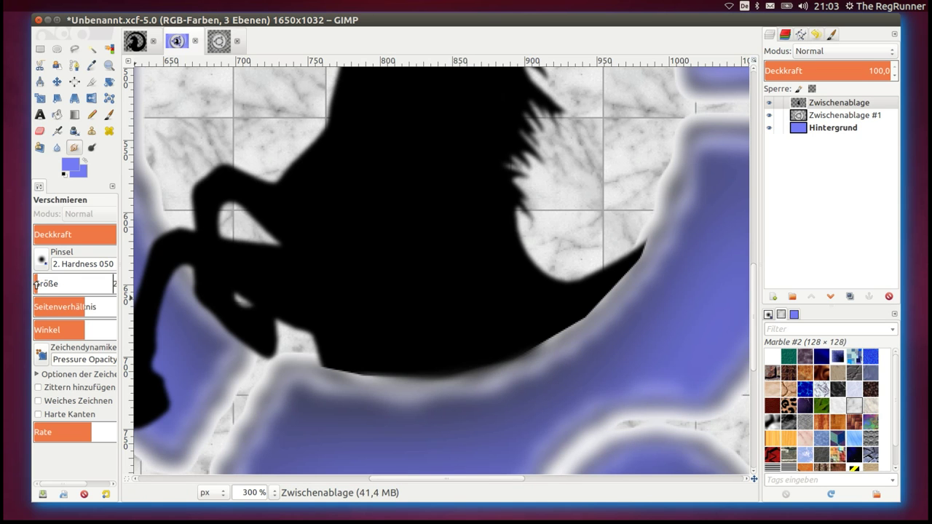
mouse_move(614, 313)
mouse_down()
mouse_move(588, 327)
mouse_move(595, 322)
mouse_up()
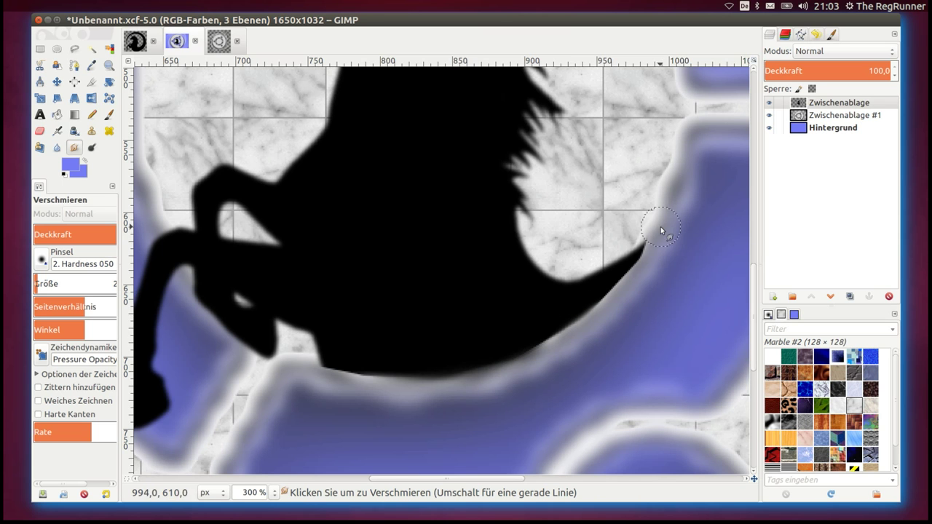
mouse_move(663, 236)
mouse_down()
mouse_move(634, 287)
mouse_move(643, 265)
mouse_move(629, 280)
mouse_move(630, 265)
mouse_move(644, 243)
mouse_move(628, 273)
mouse_move(640, 223)
mouse_move(651, 204)
mouse_move(652, 234)
mouse_move(653, 213)
mouse_move(648, 221)
mouse_move(671, 190)
mouse_move(608, 281)
mouse_move(682, 187)
mouse_up()
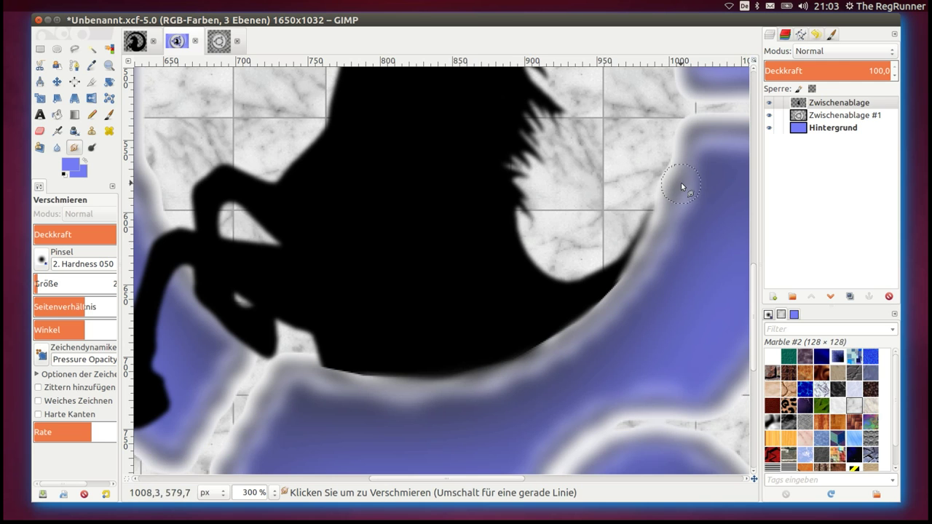
mouse_move(612, 313)
mouse_down()
mouse_move(616, 265)
mouse_move(651, 206)
mouse_move(607, 250)
mouse_move(659, 203)
mouse_move(661, 245)
mouse_up()
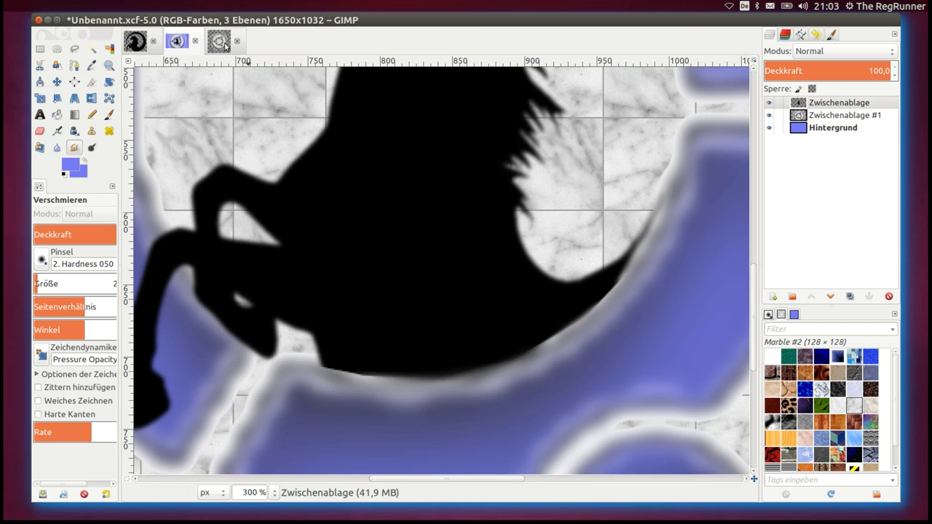
click(220, 42)
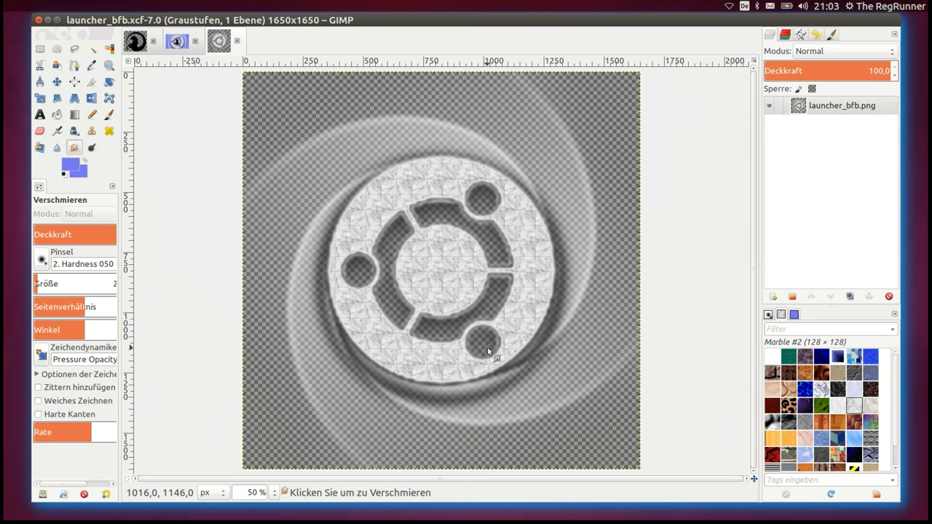
ctrl+scroll(451, 331, up, 1)
ctrl+scroll(450, 330, up, 3)
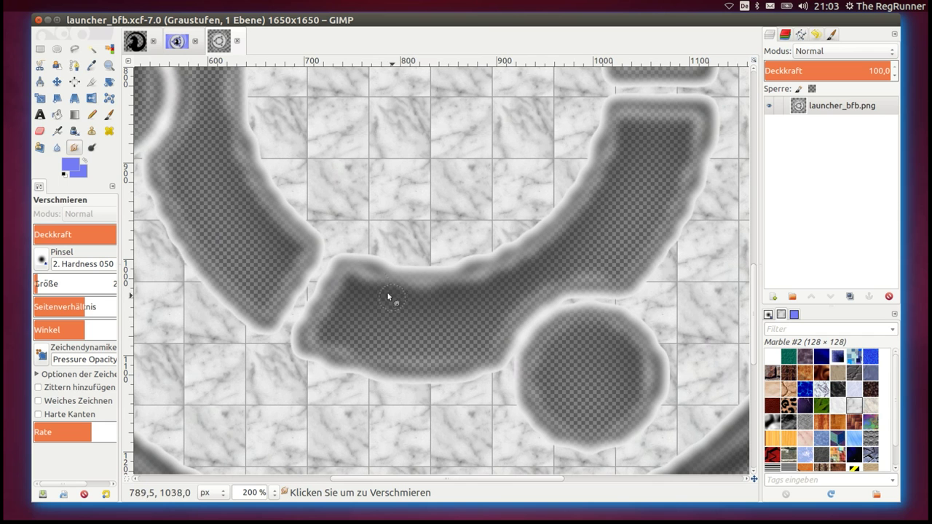
click(136, 41)
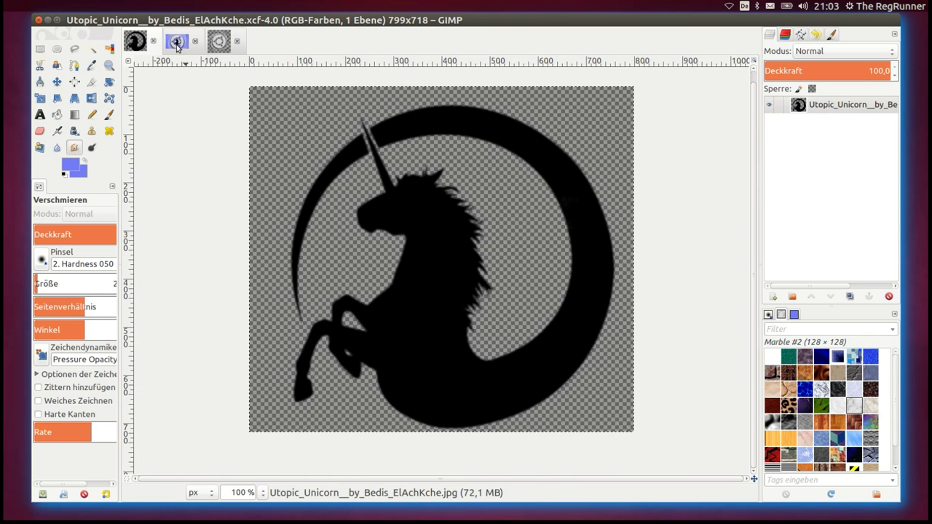
click(176, 42)
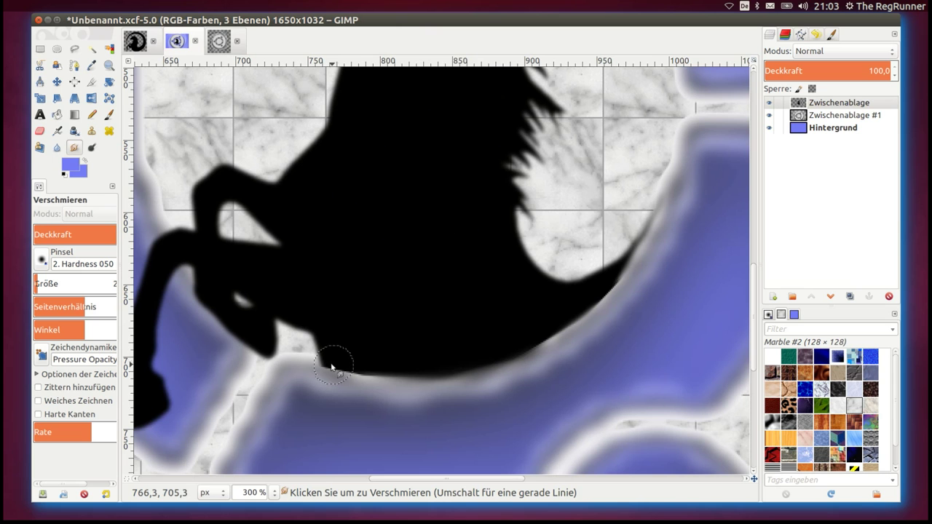
Smooth the unicorn's belly edge with two more smudge strokes, then activate the Scale tool
mouse_move(324, 364)
mouse_down()
mouse_move(360, 381)
mouse_move(331, 373)
mouse_move(541, 364)
mouse_up()
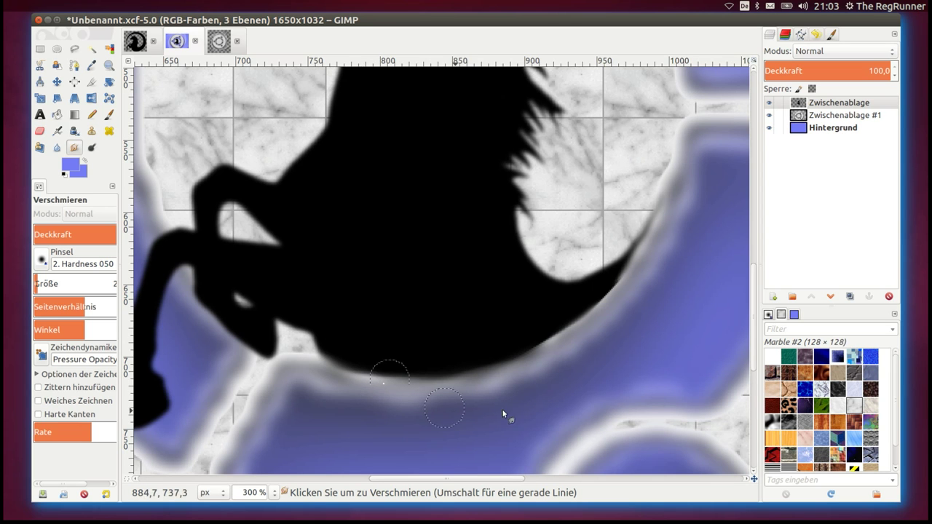
mouse_move(637, 288)
mouse_down()
mouse_move(618, 297)
mouse_move(625, 315)
mouse_up()
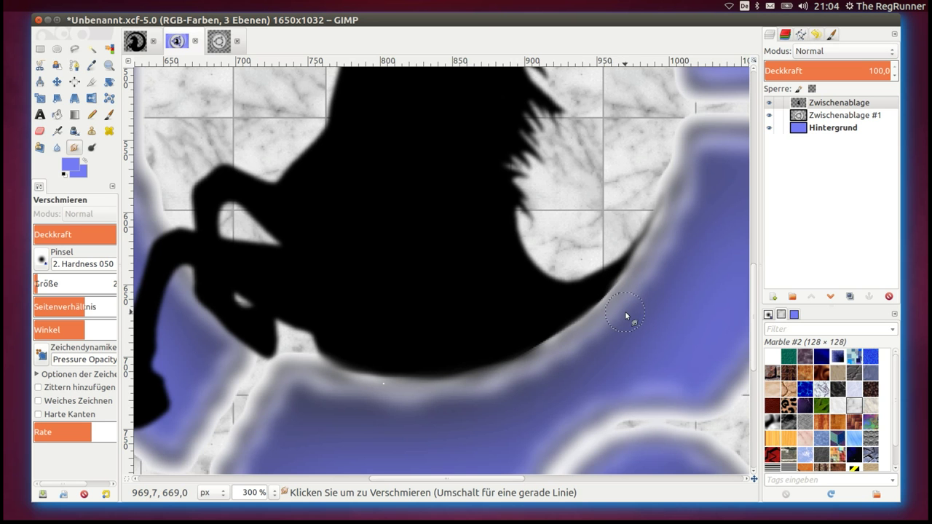
ctrl+scroll(612, 320, down, 2)
ctrl+scroll(611, 319, down, 1)
ctrl+scroll(612, 320, down, 1)
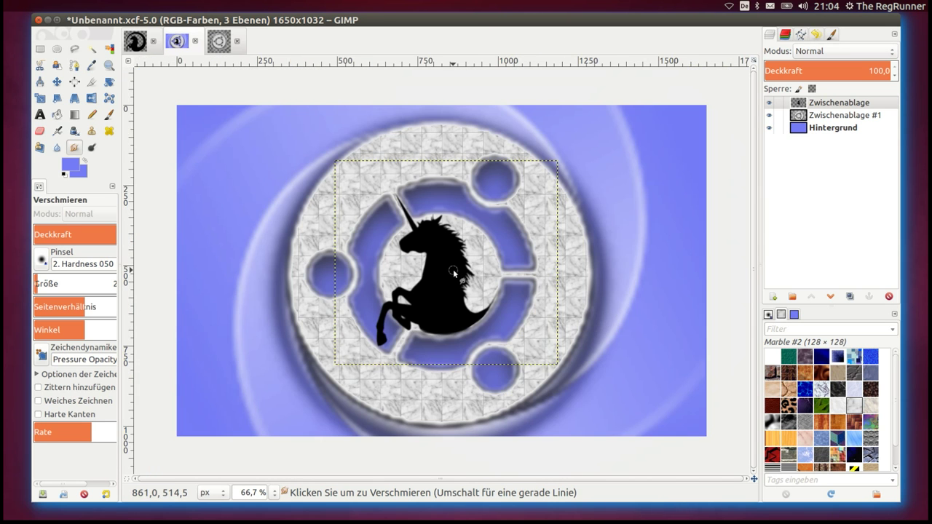
ctrl+scroll(453, 271, up, 1)
ctrl+scroll(454, 277, up, 1)
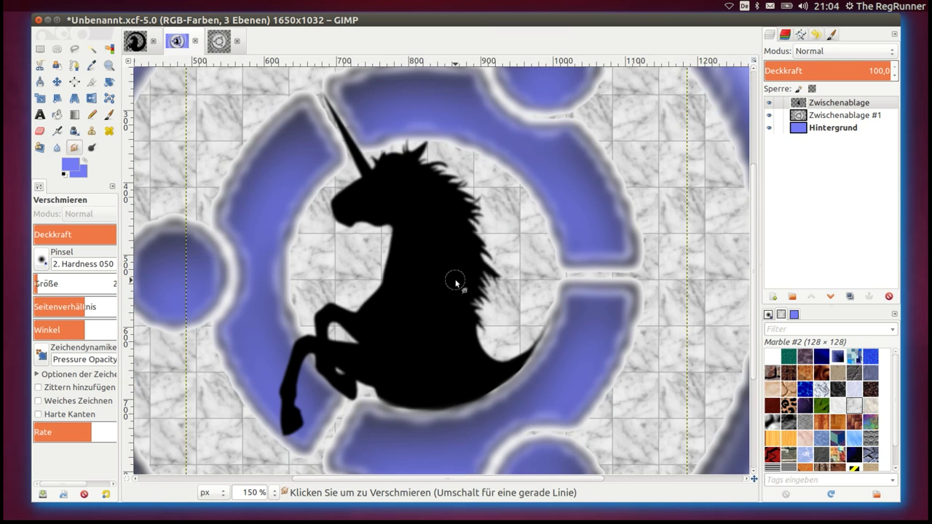
ctrl+scroll(454, 283, down, 1)
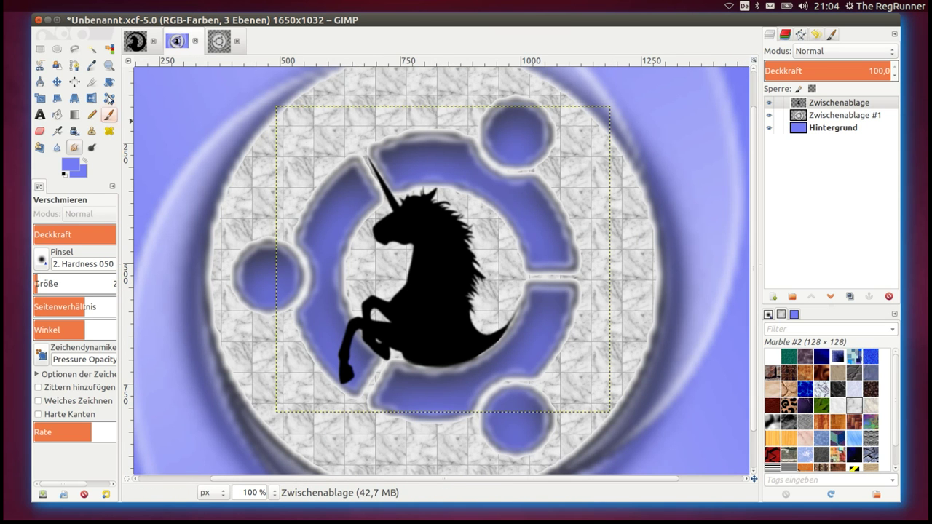
click(40, 99)
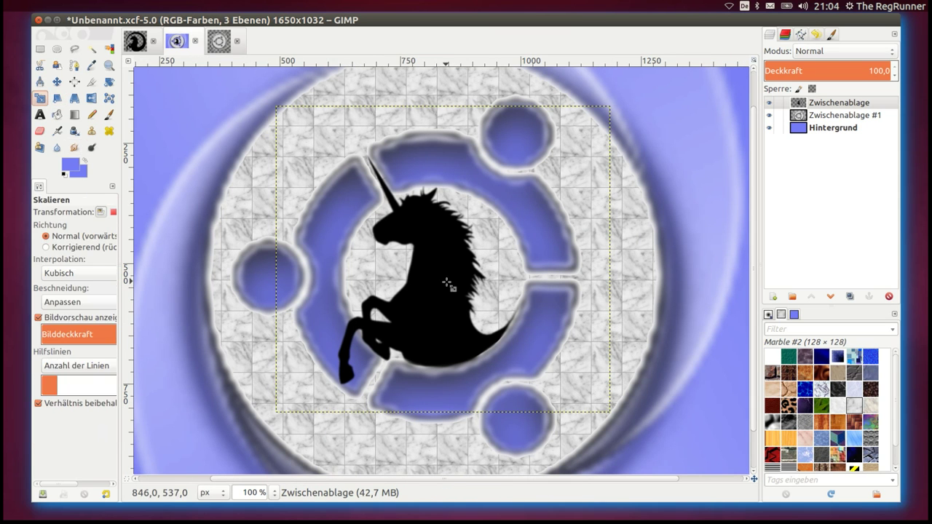
Scale the unicorn layer to 698 × 640 px and make the Zwischenablage layer active
click(446, 279)
drag(625, 420, 625, 422)
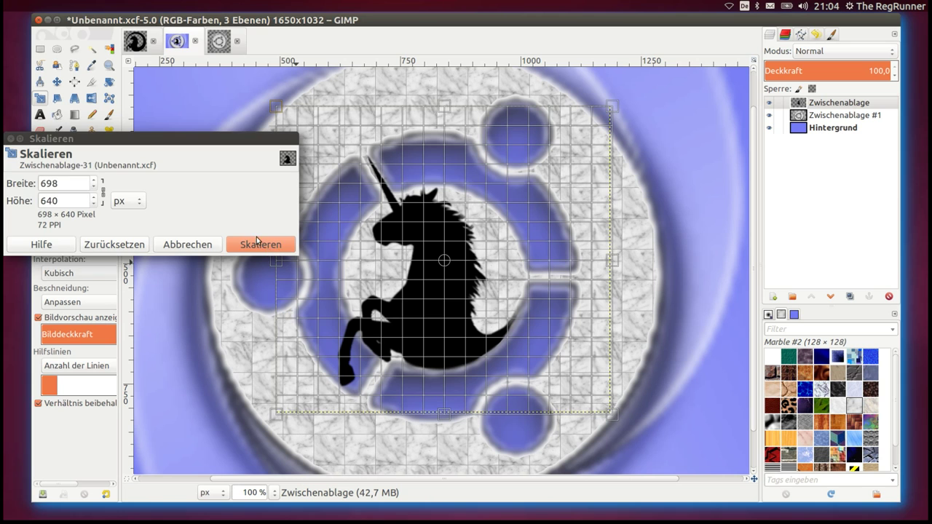
click(258, 242)
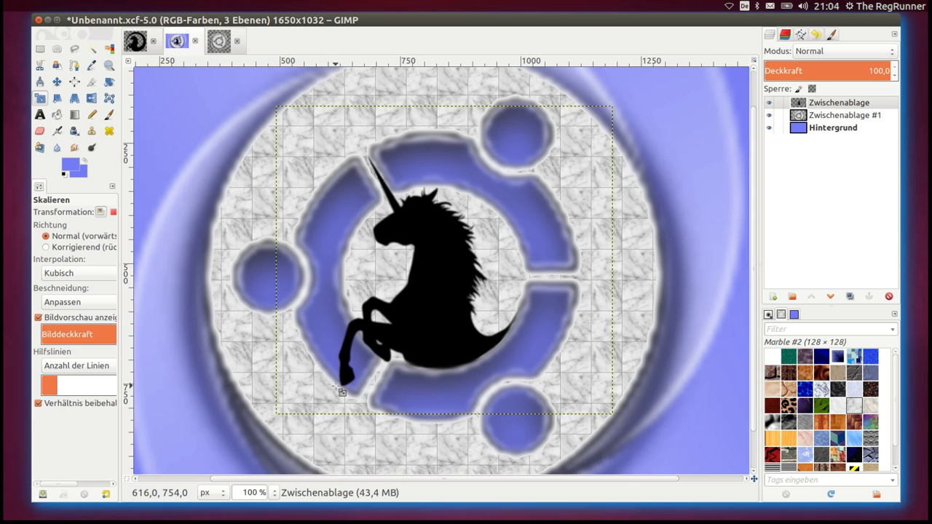
scroll(340, 391, up, 3)
scroll(400, 279, up, 1)
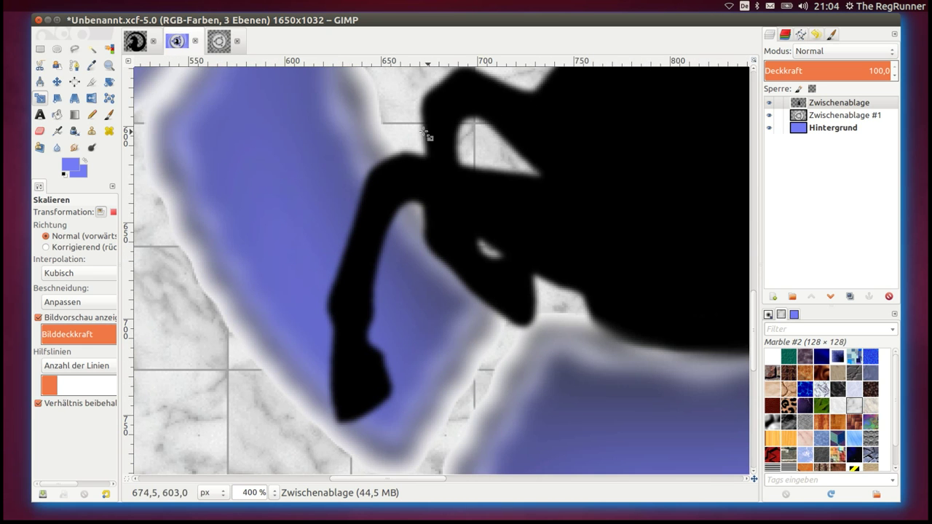
scroll(395, 293, down, 1)
scroll(395, 293, down, 1)
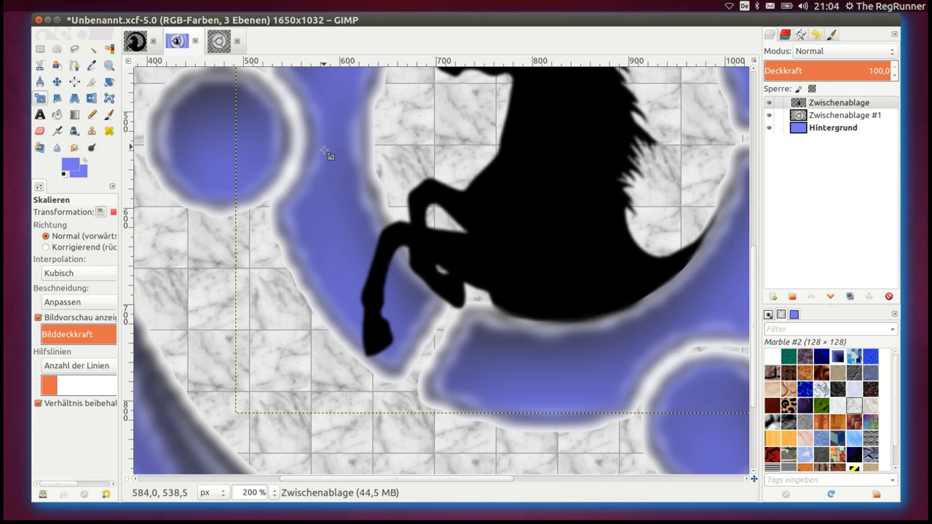
scroll(441, 372, down, 2)
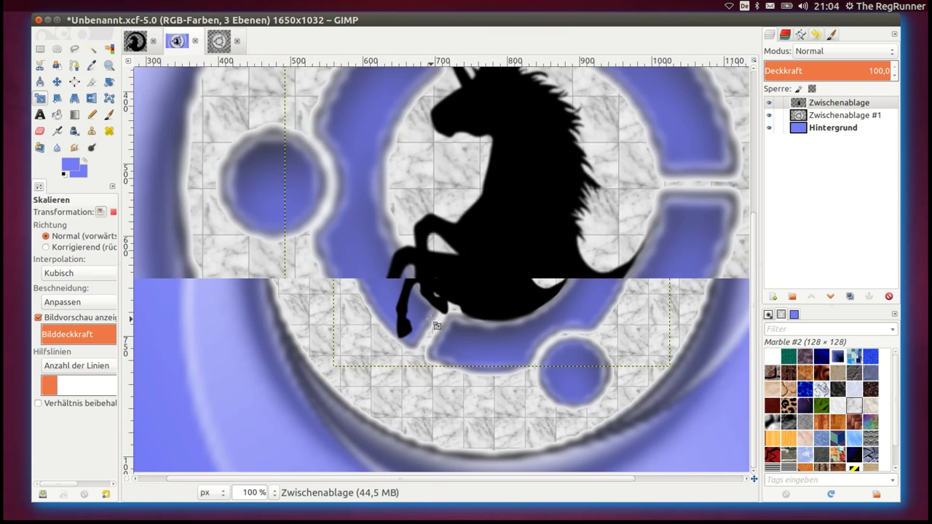
scroll(523, 145, up, 1)
scroll(559, 143, down, 1)
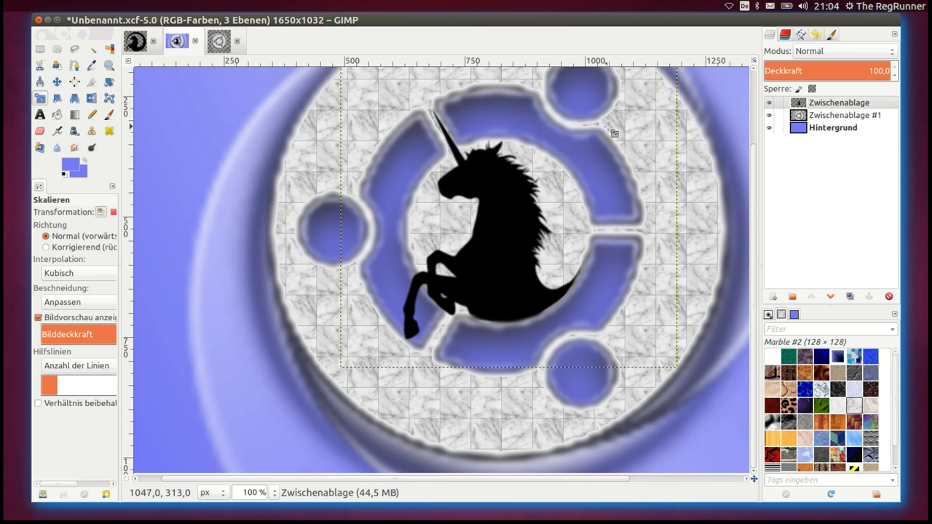
click(808, 107)
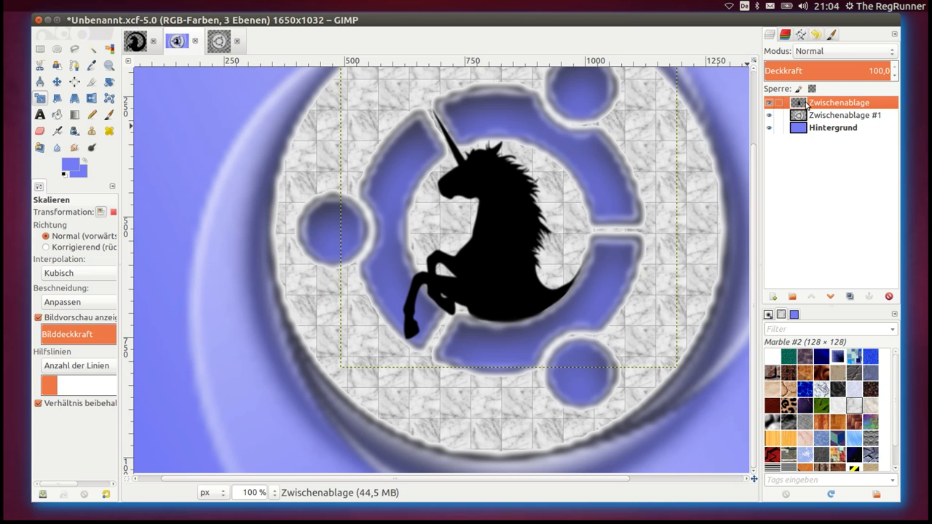
Duplicate the Zwischenablage layer and move the copy left and down of the ring
right_click(806, 105)
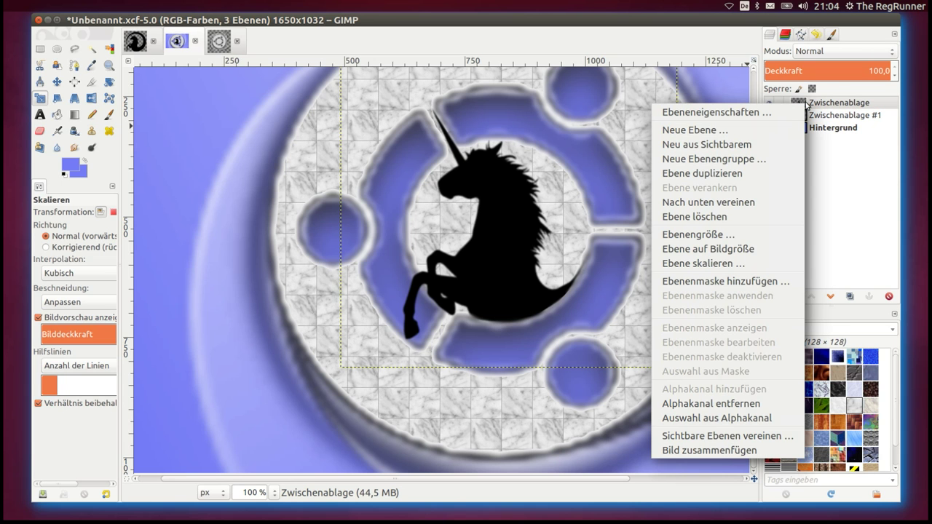
click(750, 175)
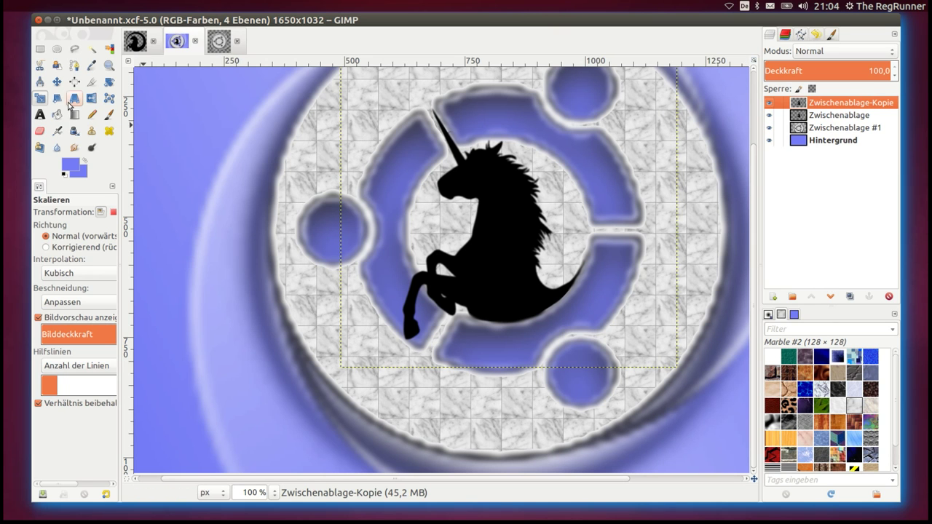
click(56, 82)
drag(503, 232, 306, 272)
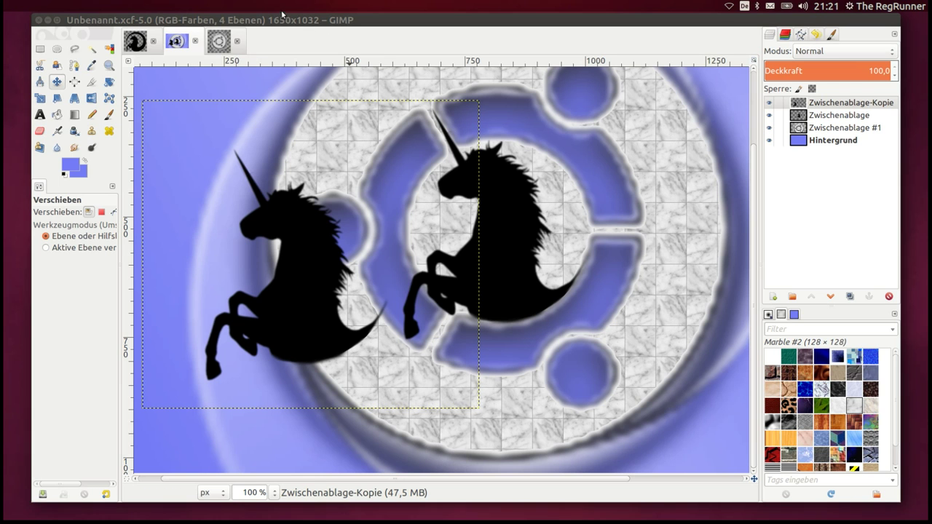
click(286, 21)
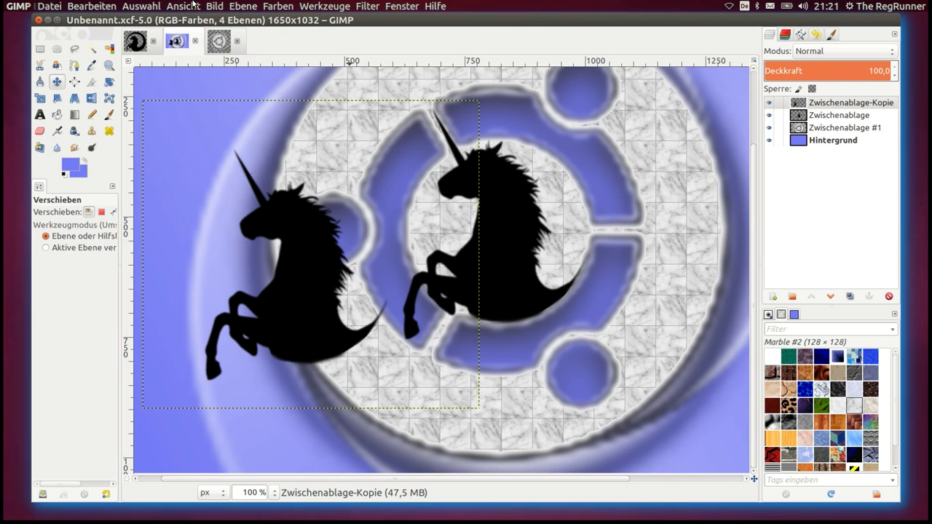
Apply Farben > Invertieren to the duplicate unicorn so it turns white
click(275, 7)
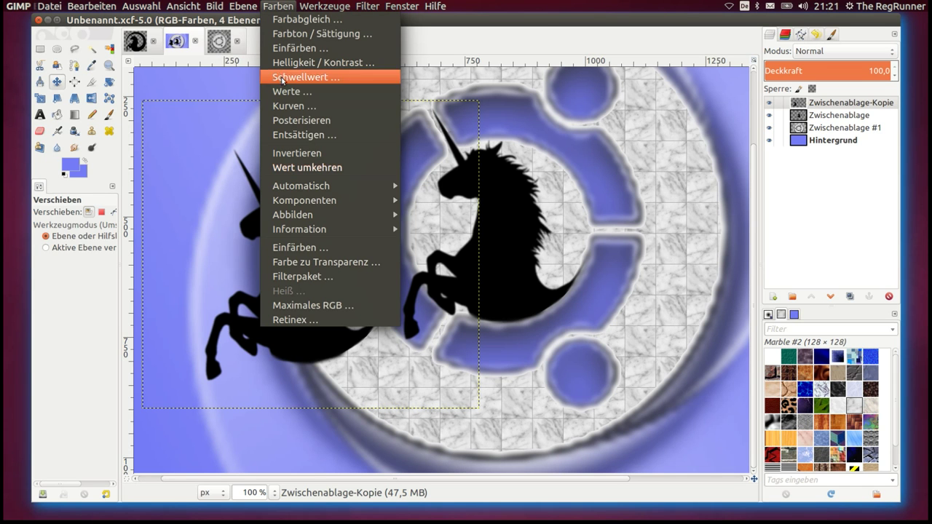
click(314, 153)
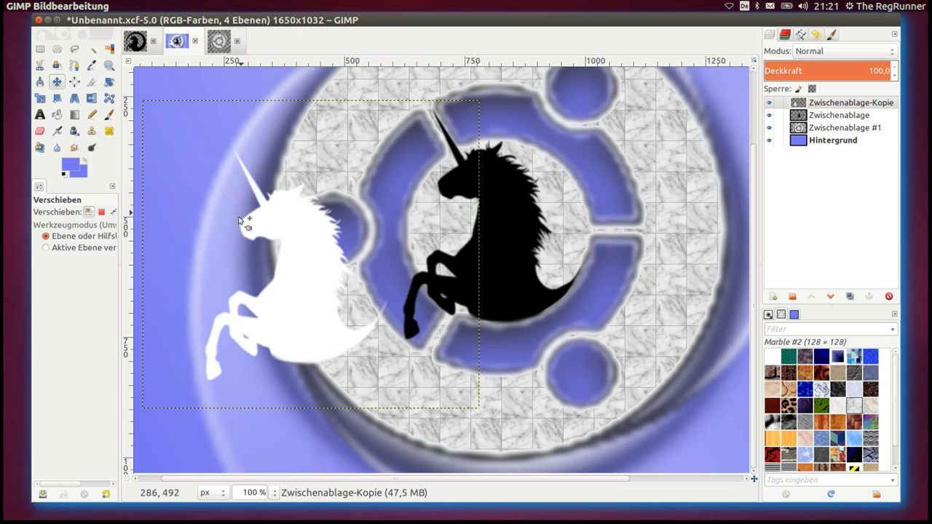
key(shift+m)
scroll(213, 266, up, 1)
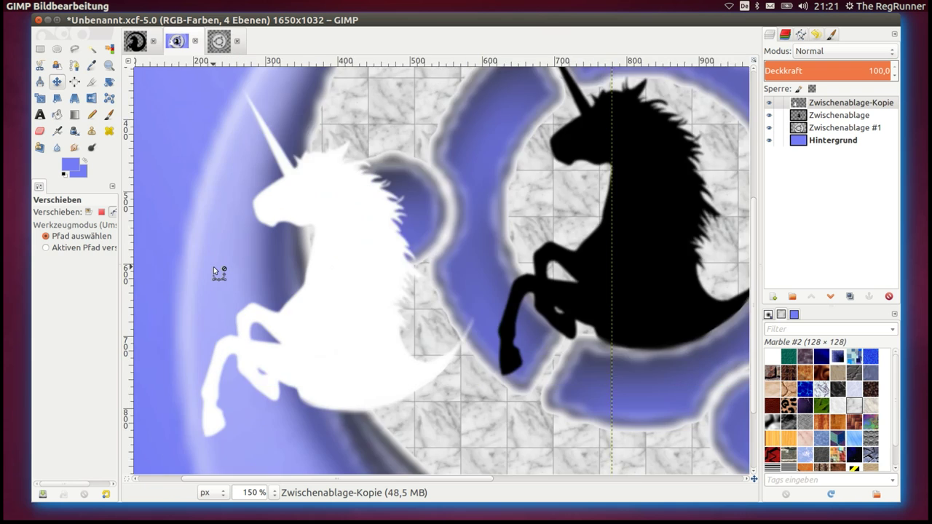
scroll(213, 266, up, 1)
scroll(214, 268, up, 1)
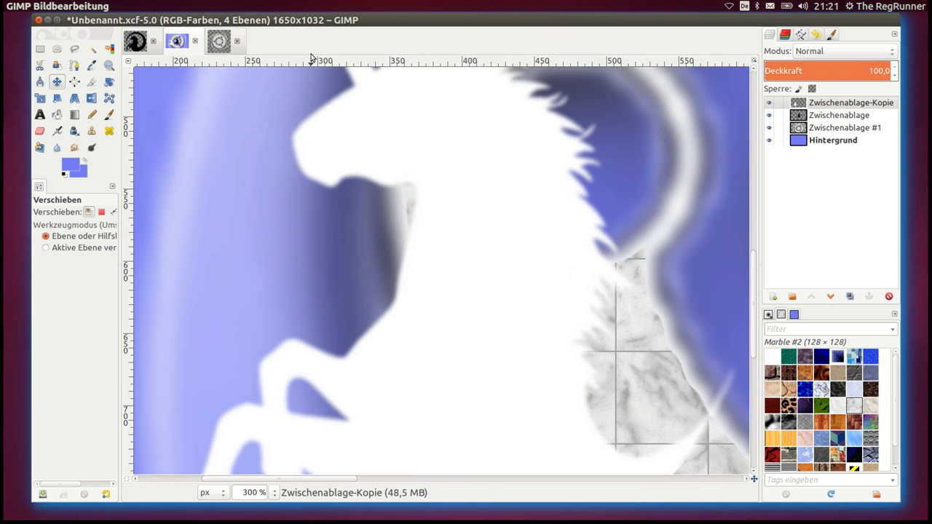
mouse_move(270, 6)
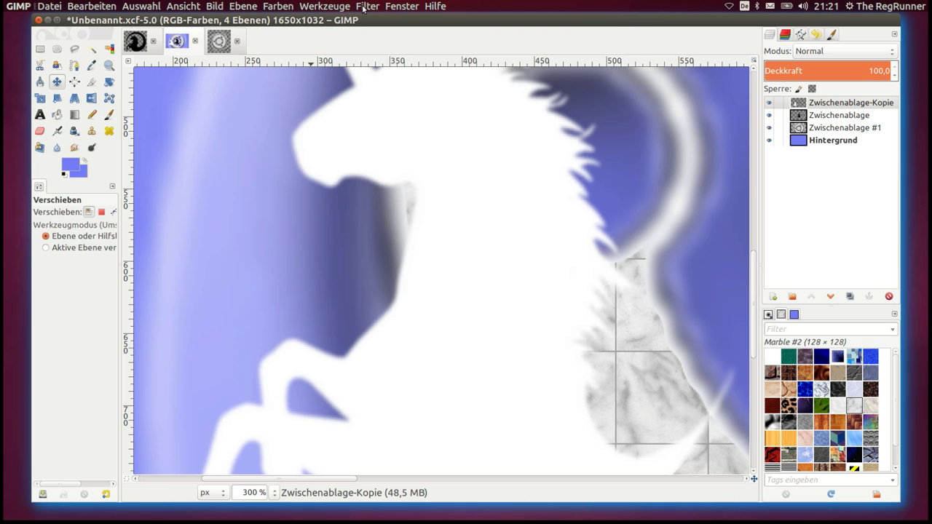
Apply a Gaussian blur of radius 47 to the white unicorn copy
click(364, 8)
mouse_move(399, 81)
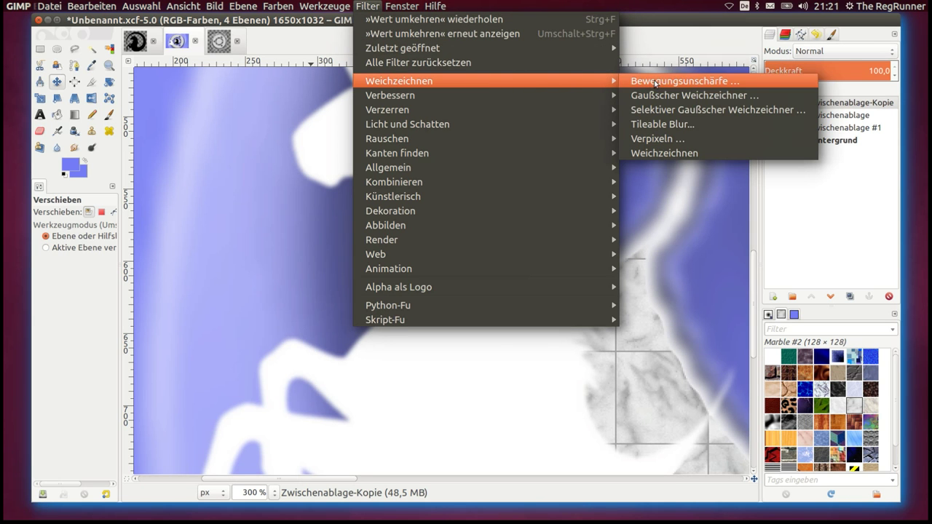
click(641, 95)
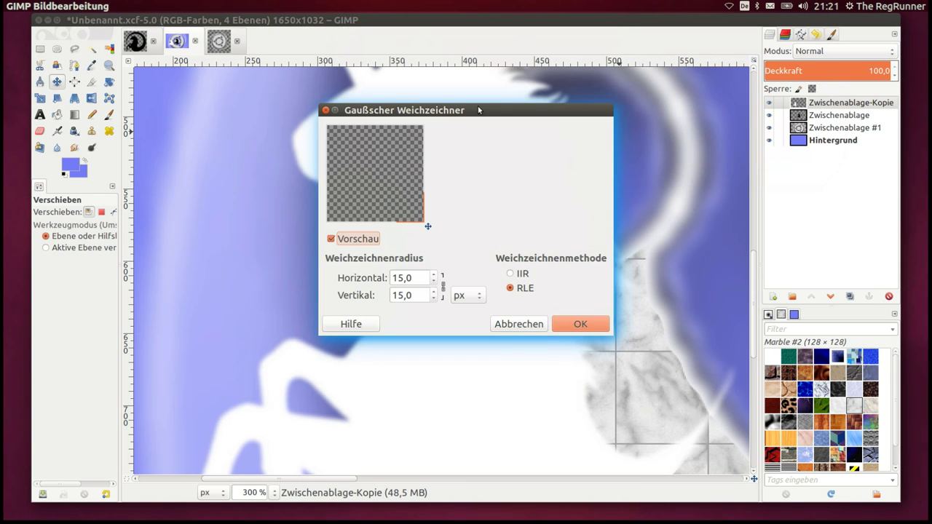
drag(478, 110, 718, 143)
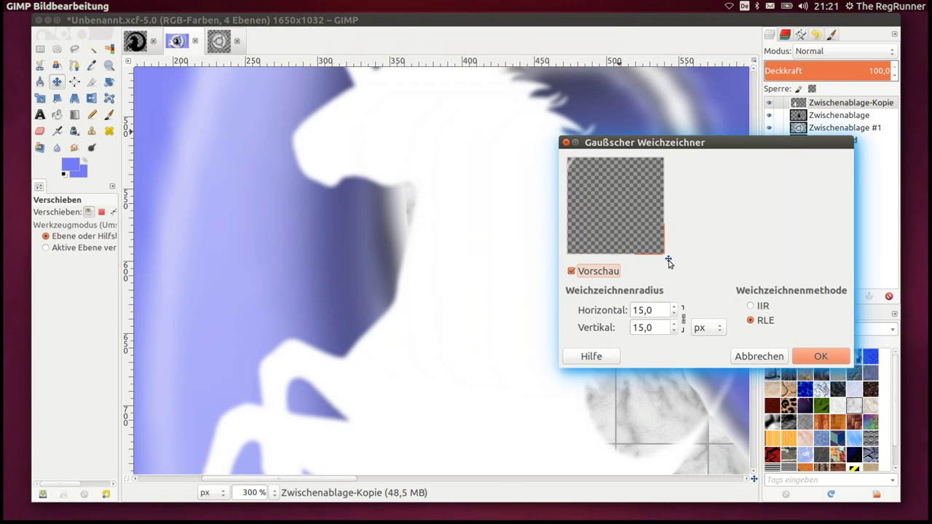
drag(667, 263, 650, 247)
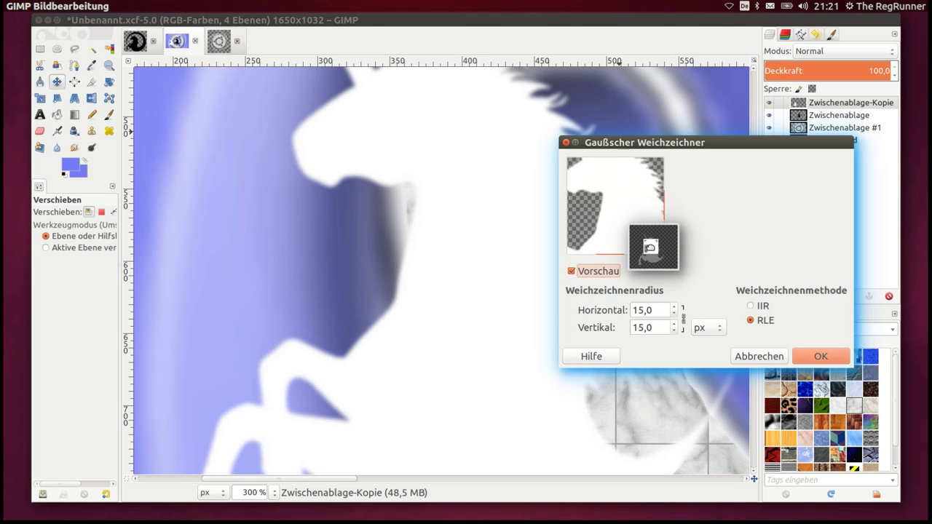
drag(651, 248, 655, 244)
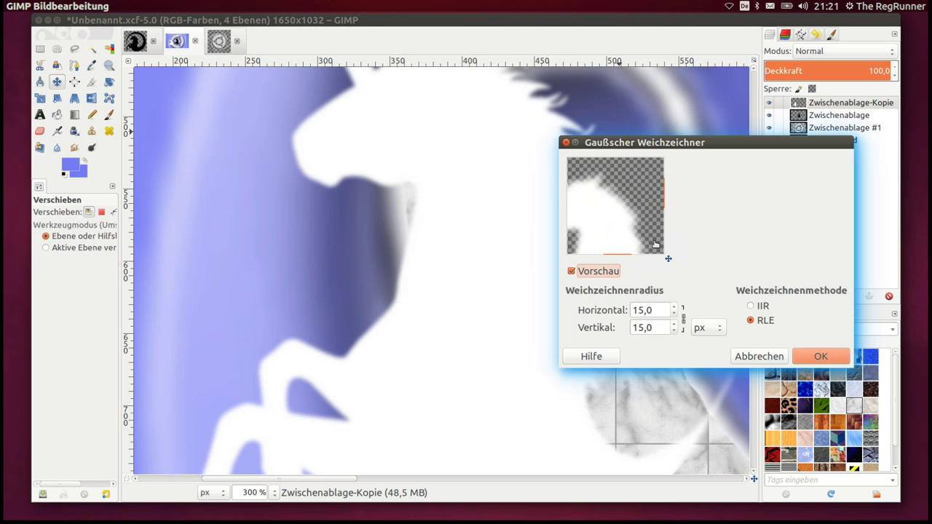
click(675, 308)
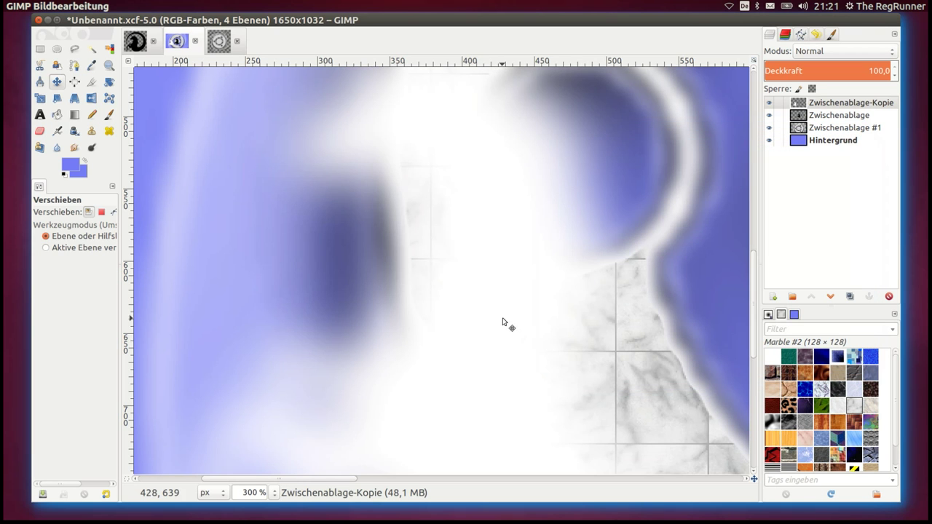
ctrl+scroll(503, 322, down, 1)
ctrl+scroll(503, 321, down, 1)
ctrl+scroll(502, 322, down, 2)
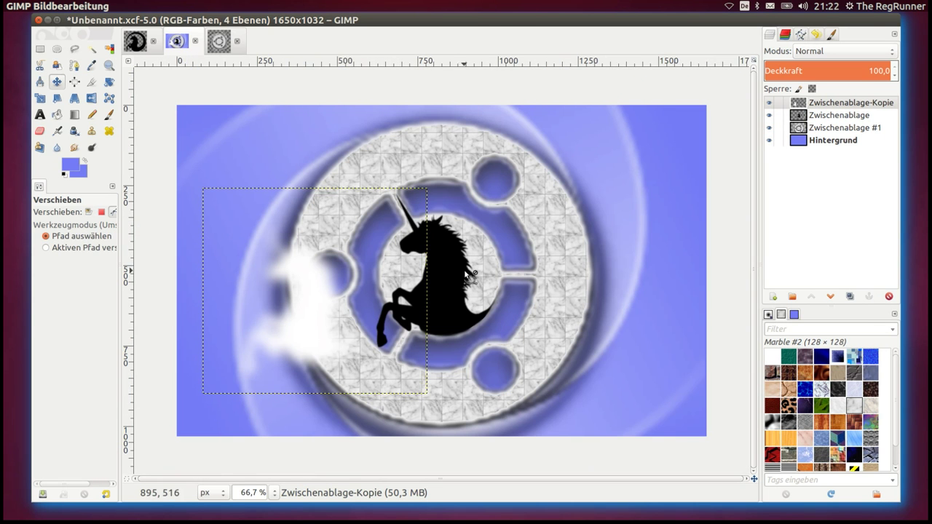
Stack Zwischenablage-Kopie below Zwischenablage and drag the white glow behind the black unicorn
ctrl+scroll(313, 230, up, 1)
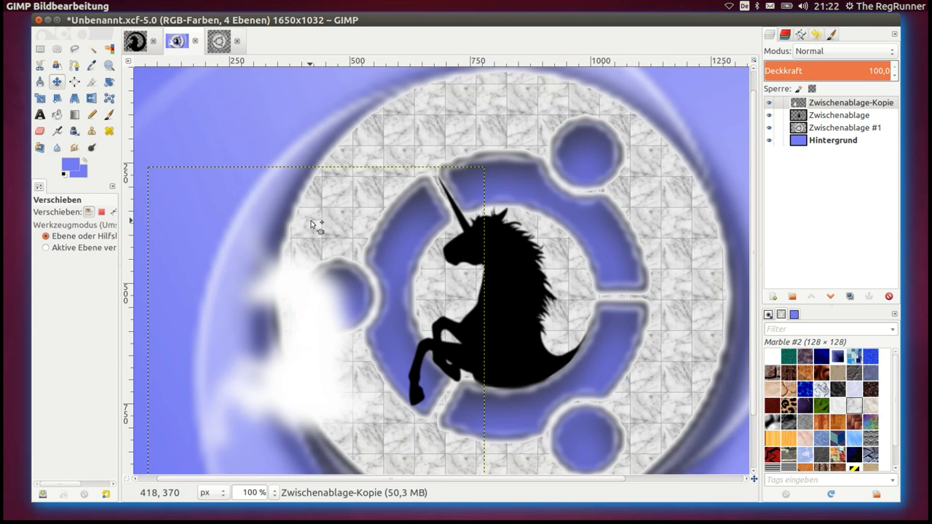
click(801, 103)
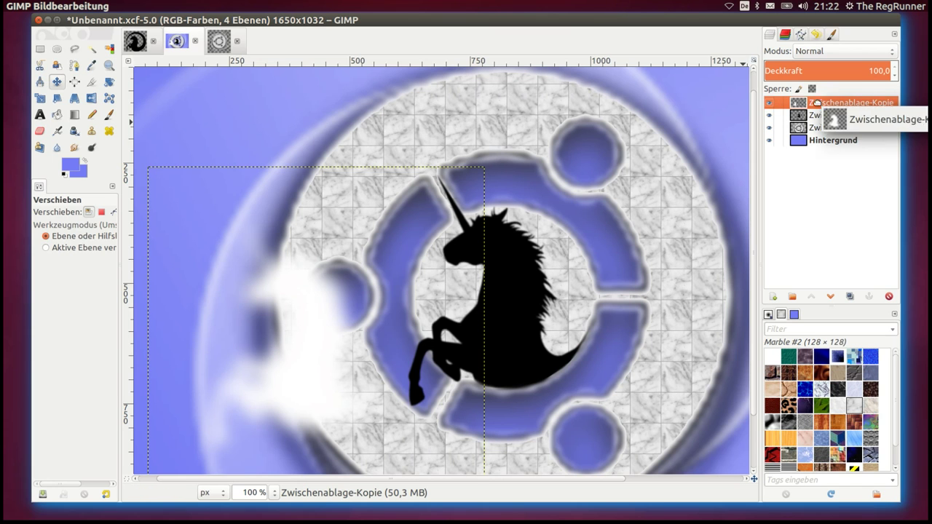
drag(798, 105, 801, 122)
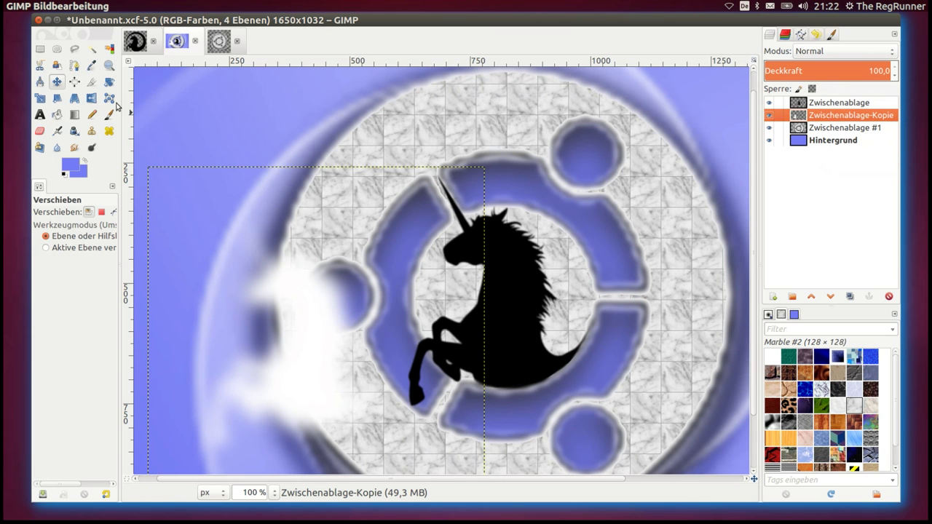
click(57, 81)
mouse_move(307, 330)
mouse_down()
mouse_move(407, 301)
mouse_move(487, 298)
mouse_up()
key(Escape)
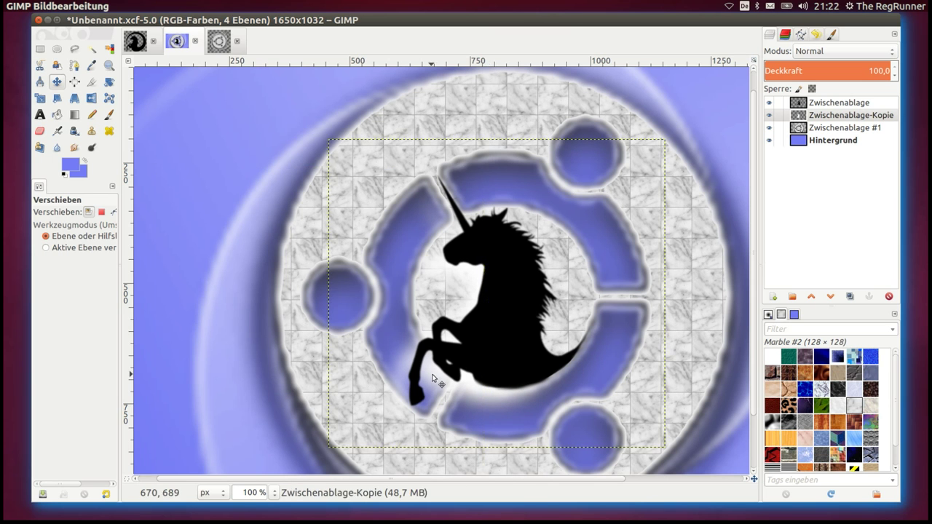
scroll(420, 378, up, 3)
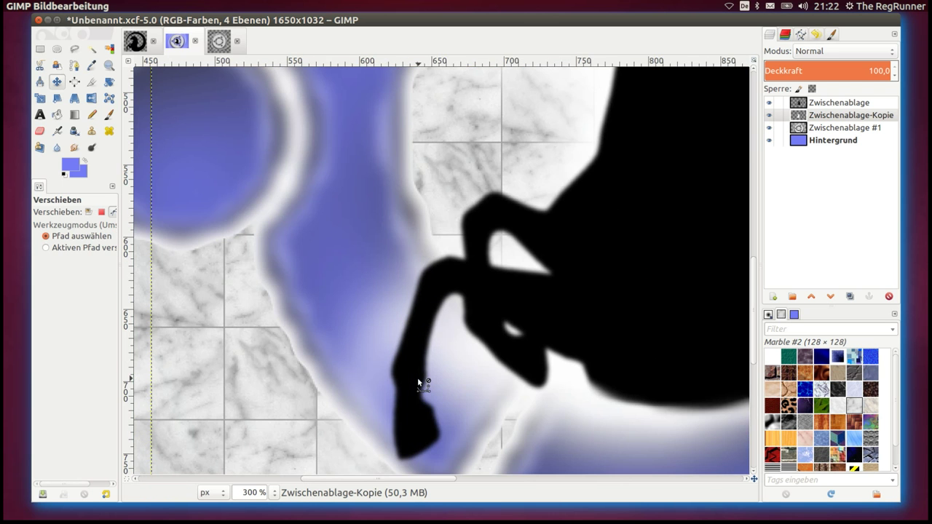
scroll(445, 351, down, 3)
scroll(484, 293, down, 2)
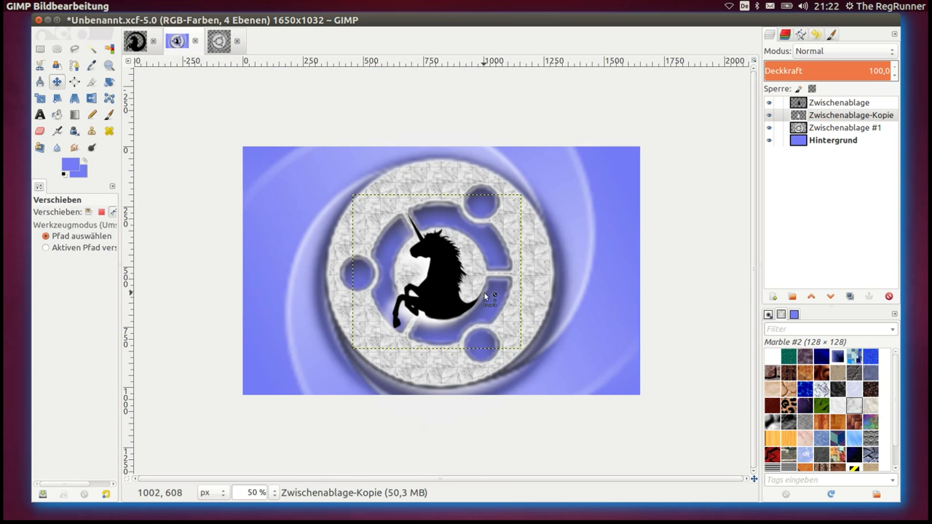
scroll(421, 251, up, 2)
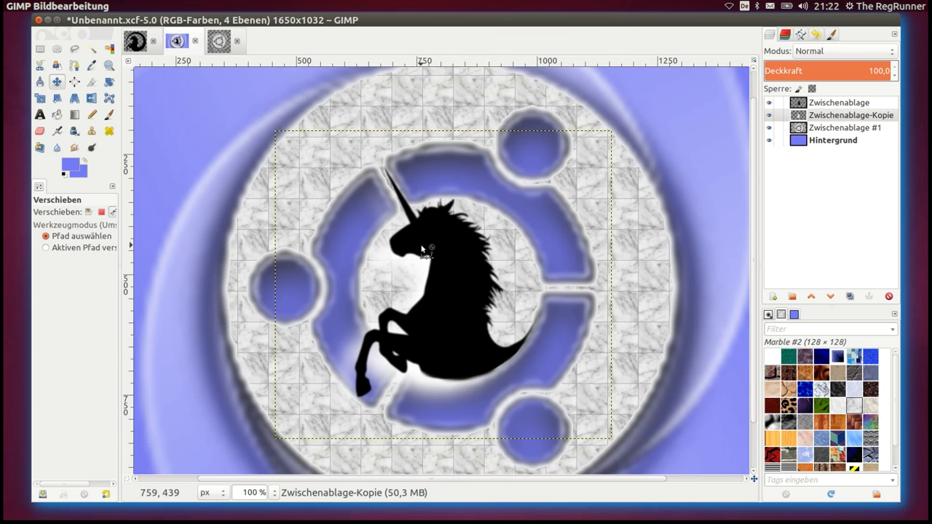
scroll(421, 249, down, 2)
scroll(490, 268, up, 1)
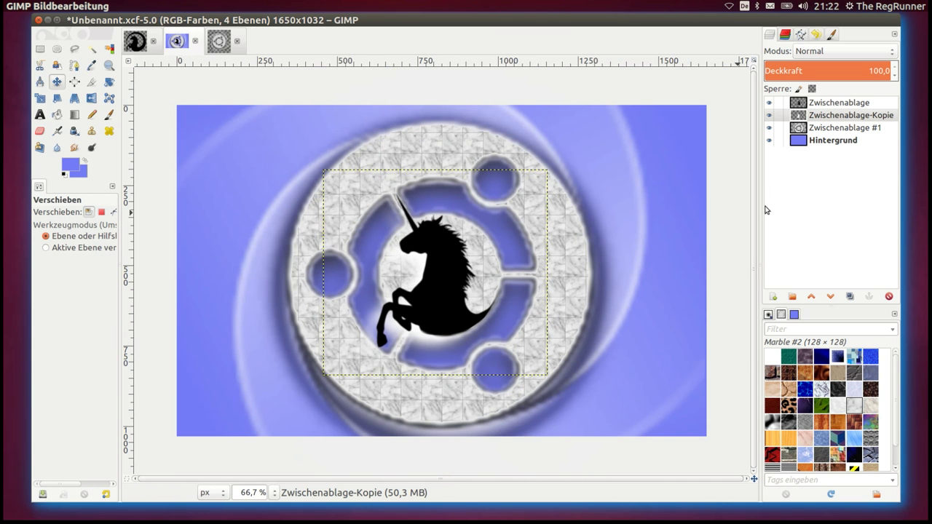
click(801, 144)
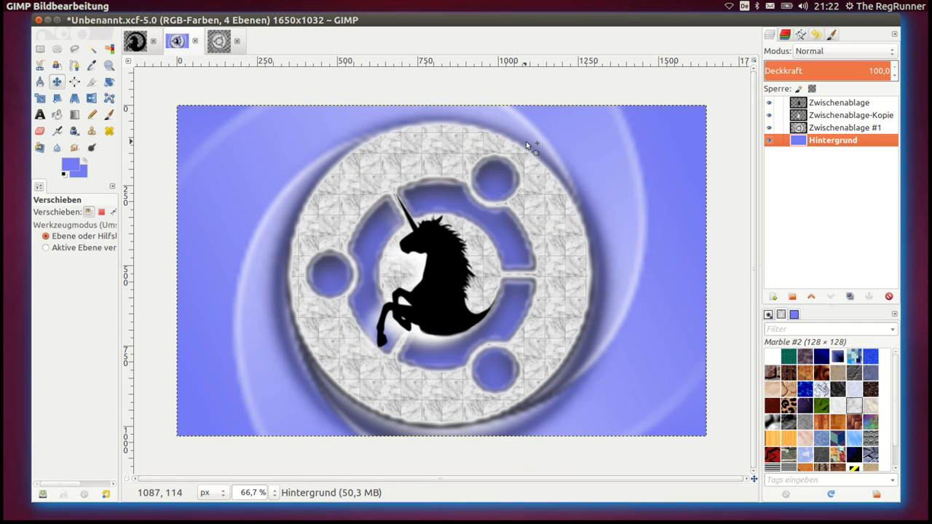
ctrl+scroll(526, 143, up, 2)
ctrl+scroll(526, 143, up, 1)
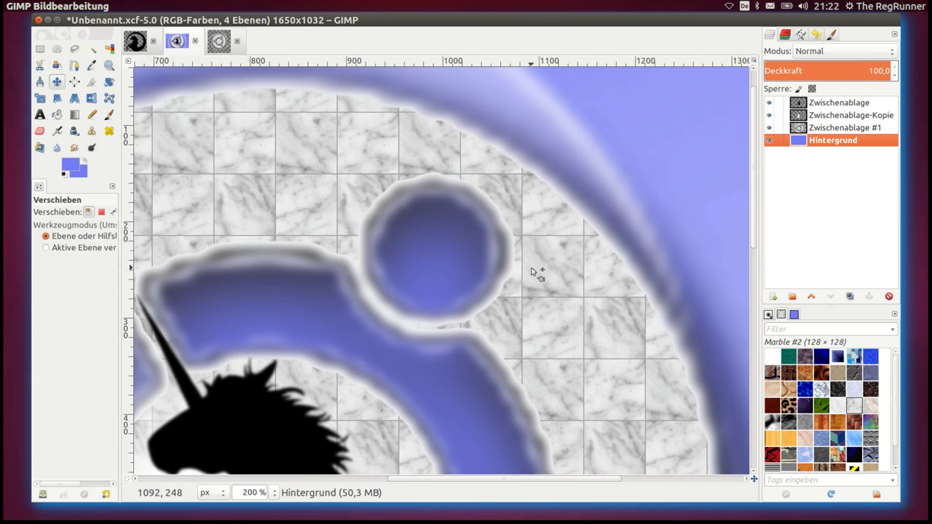
ctrl+scroll(532, 270, up, 1)
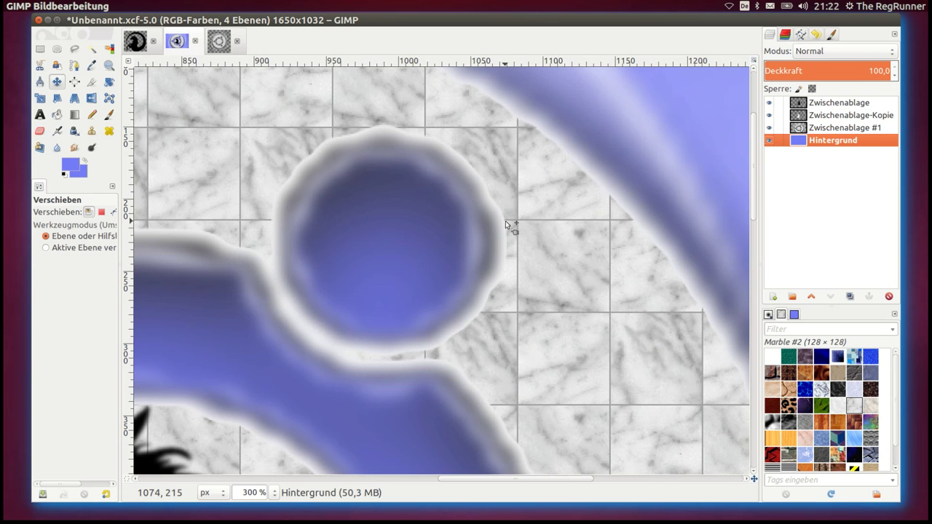
Copy the ring's upper-right blue circle from Zwischenablage #1 using an elliptical selection
click(801, 129)
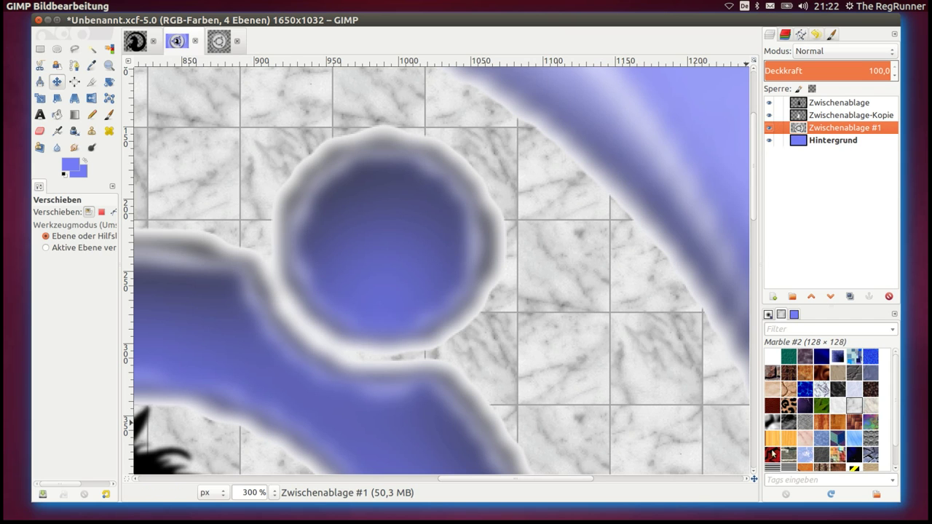
click(57, 51)
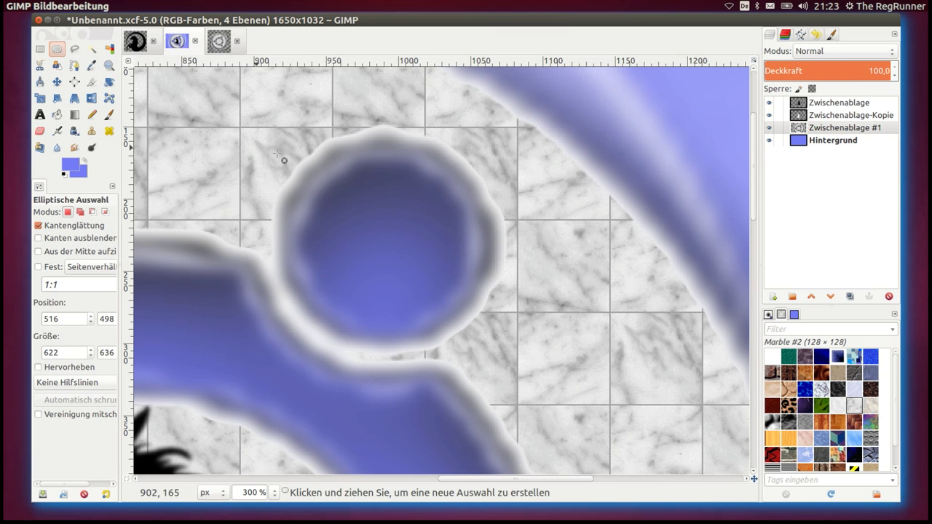
drag(307, 148, 490, 353)
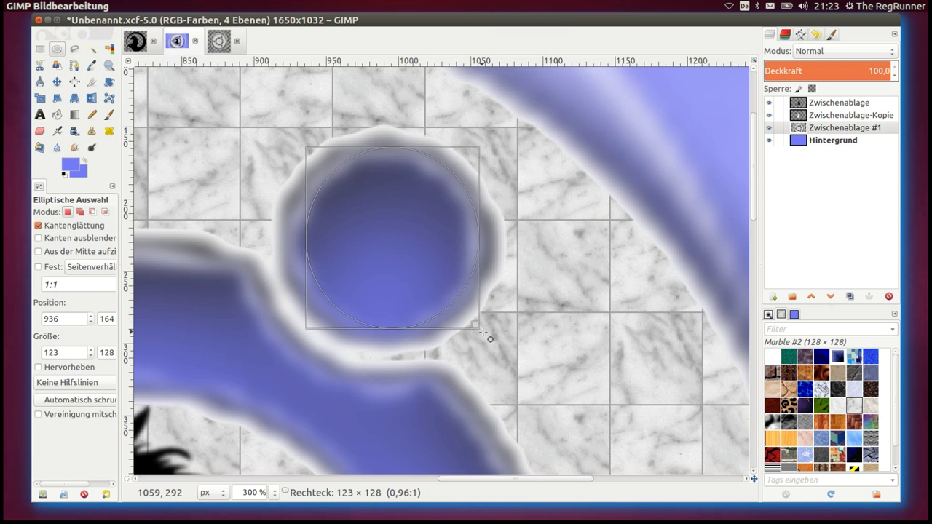
drag(317, 170, 290, 155)
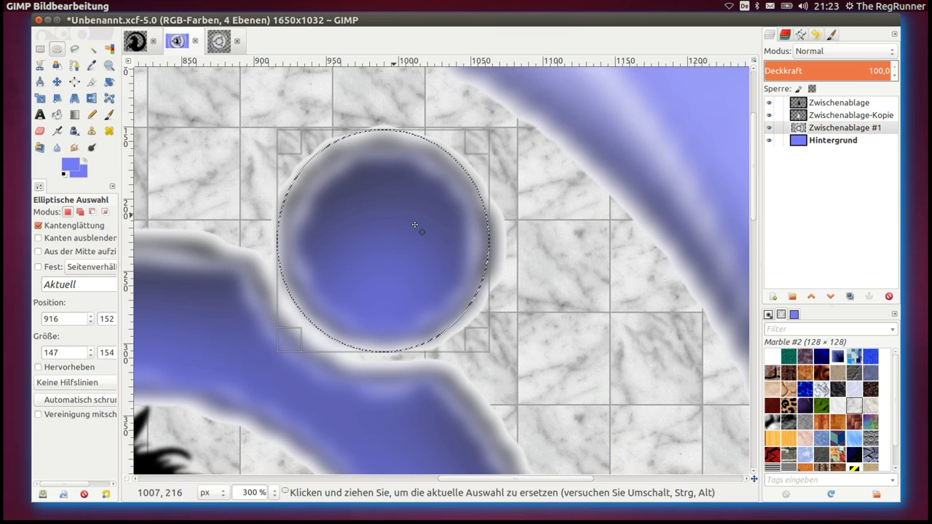
drag(480, 336, 483, 336)
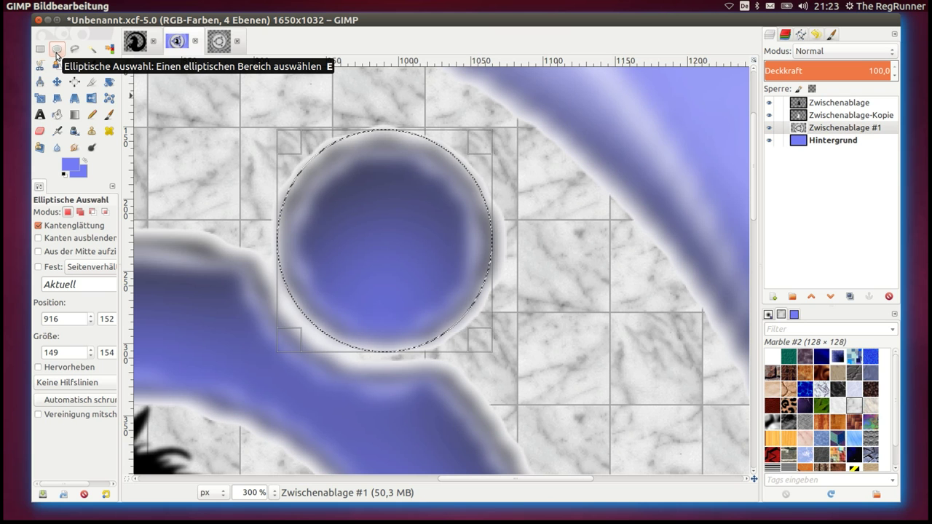
click(98, 5)
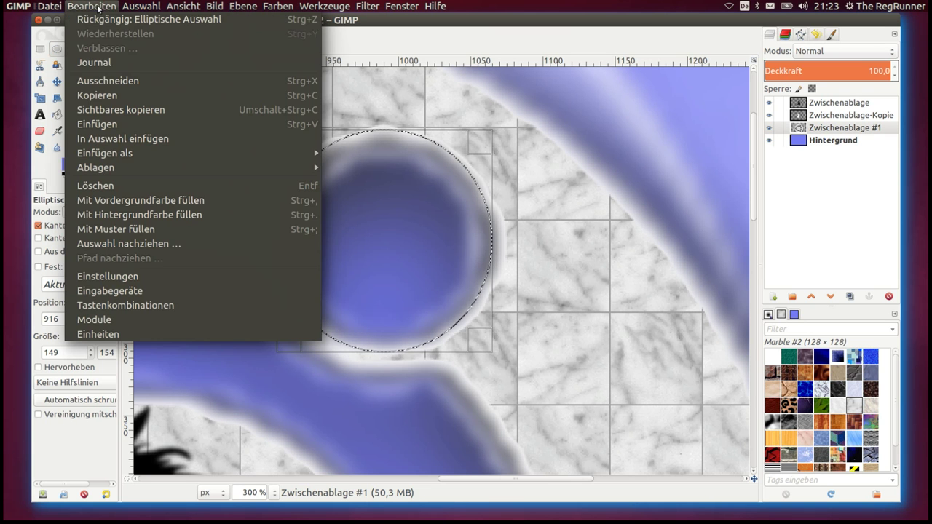
click(110, 96)
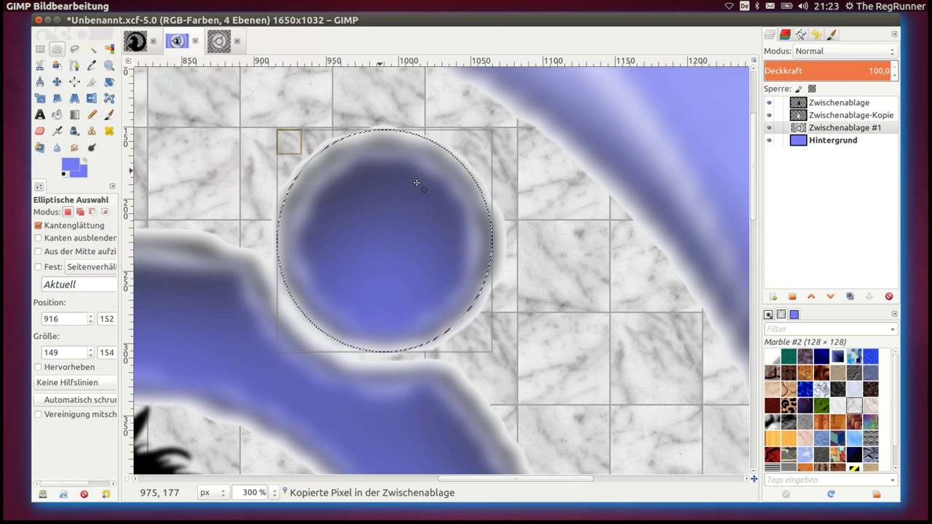
Choose the clipboard image as the fill pattern and zoom out to fit the whole image
click(777, 360)
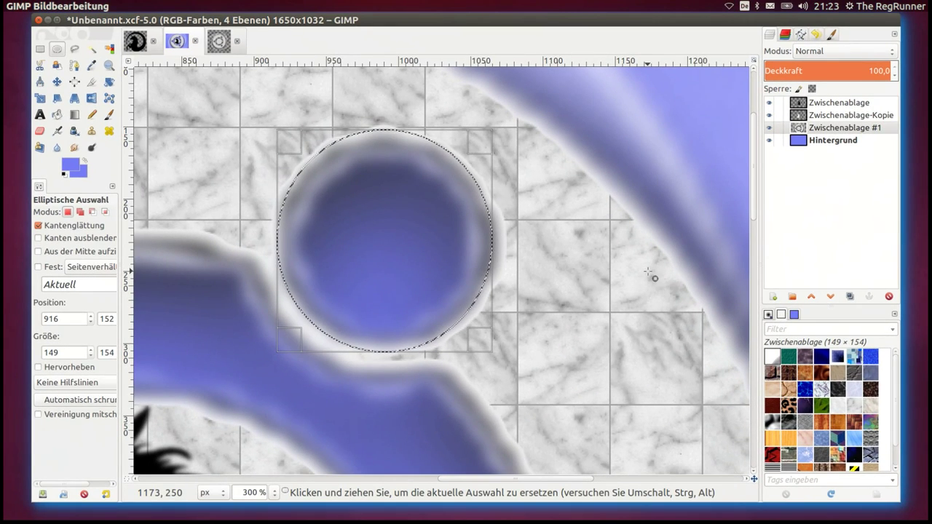
key(1)
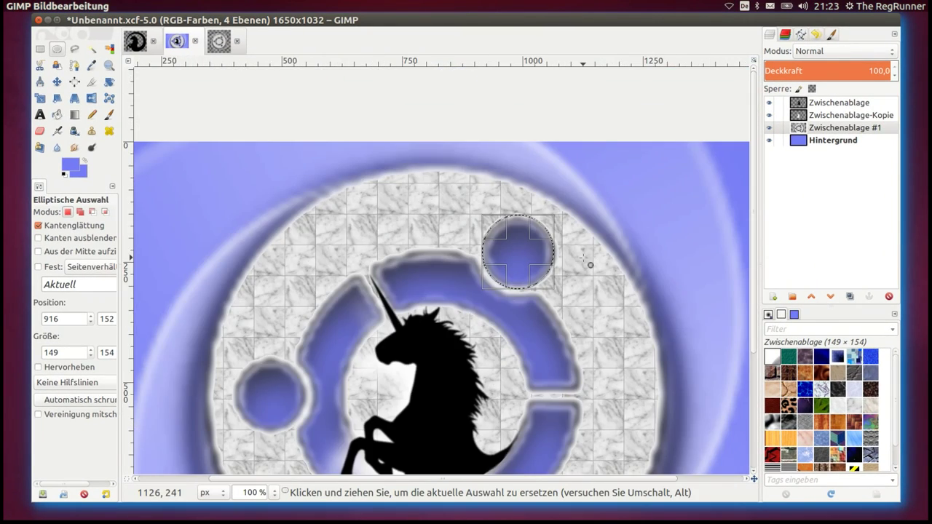
key(minus)
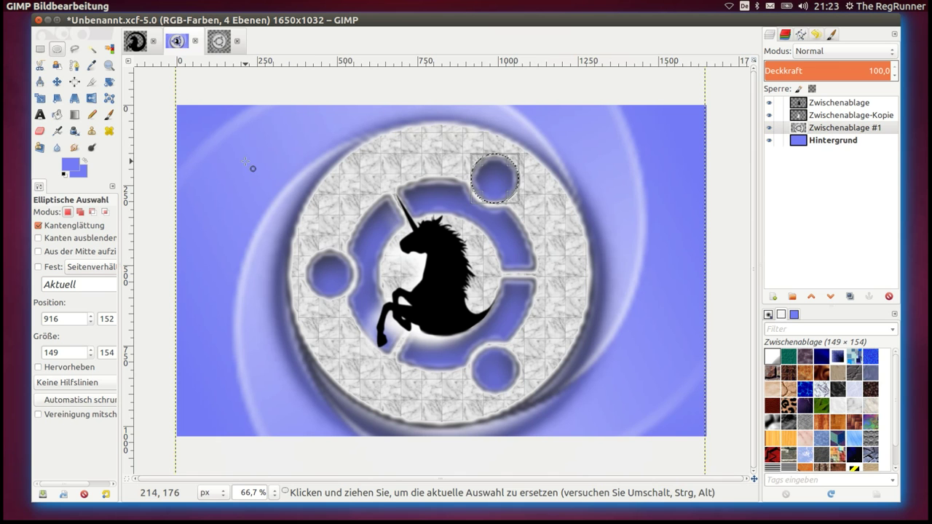
Clear the circular selection and hide the unicorn, glow and ring layers, leaving only Hintergrund visible
mouse_move(192, 6)
click(153, 7)
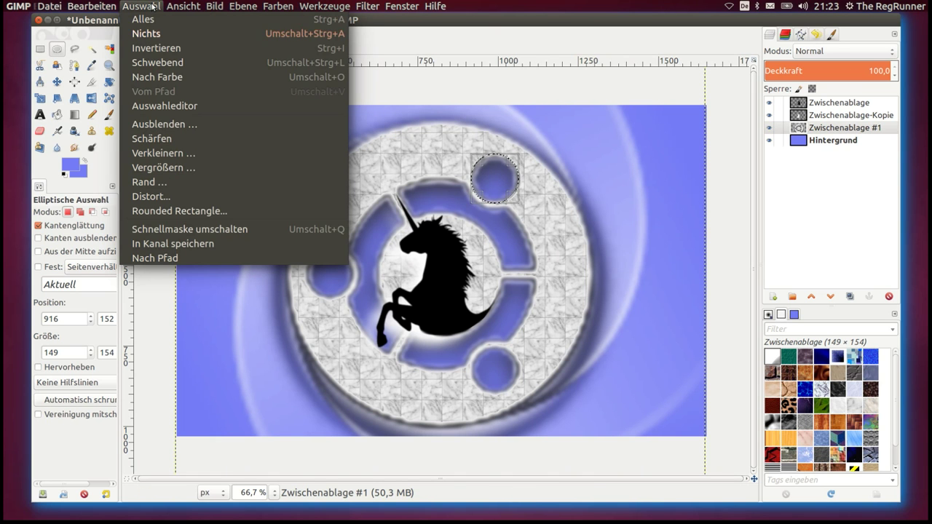
mouse_move(276, 6)
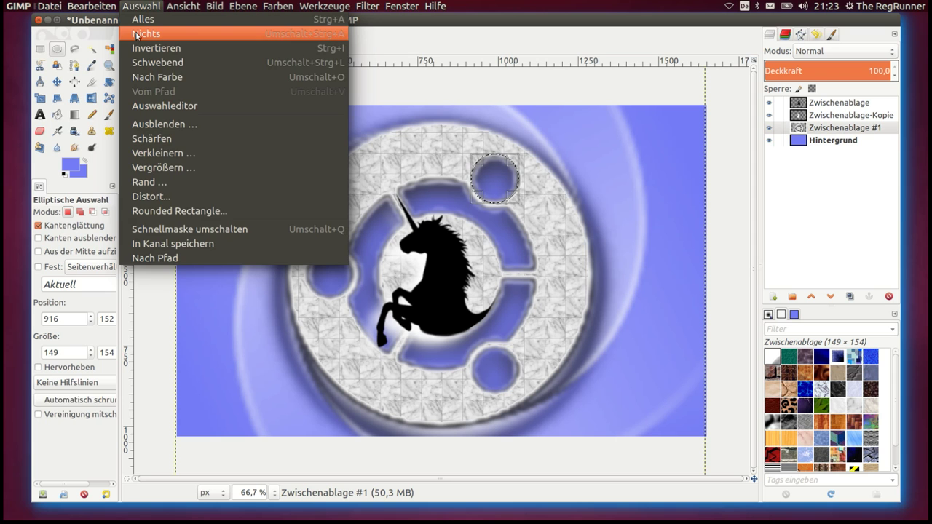
click(137, 34)
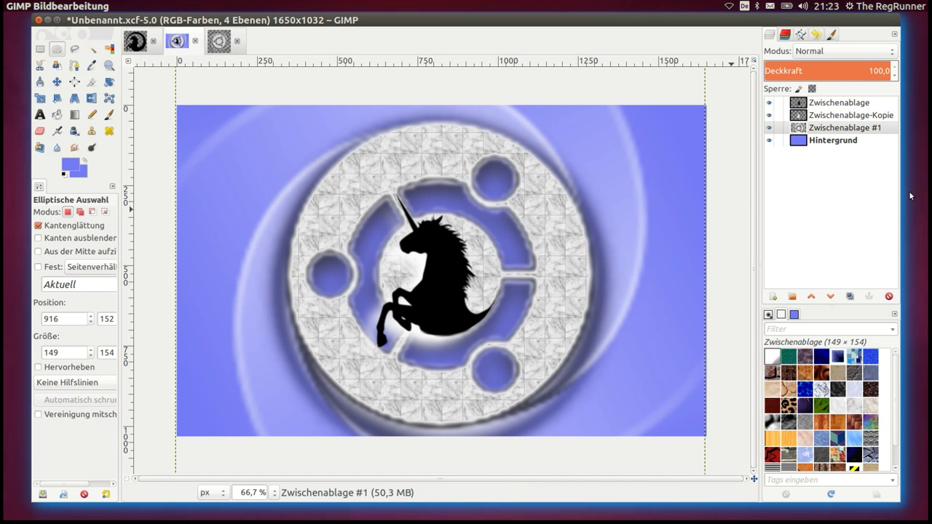
click(824, 142)
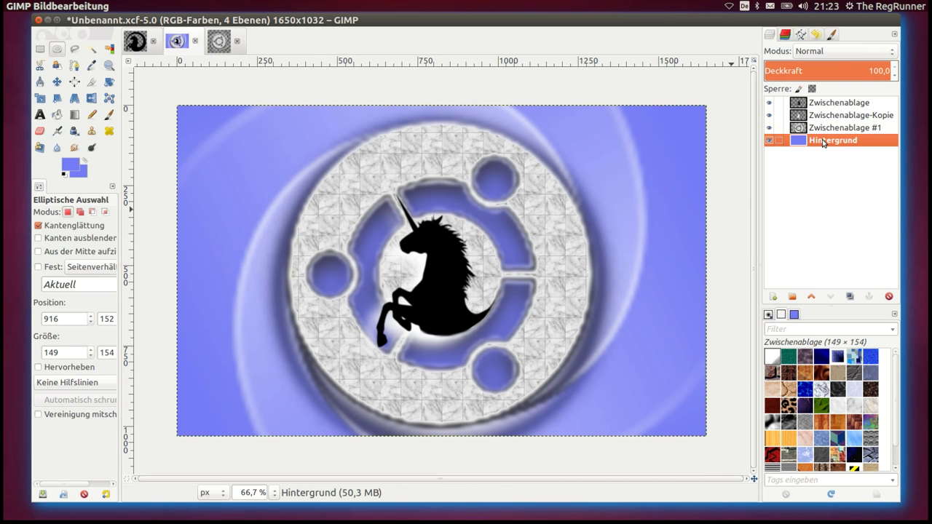
drag(769, 128, 769, 103)
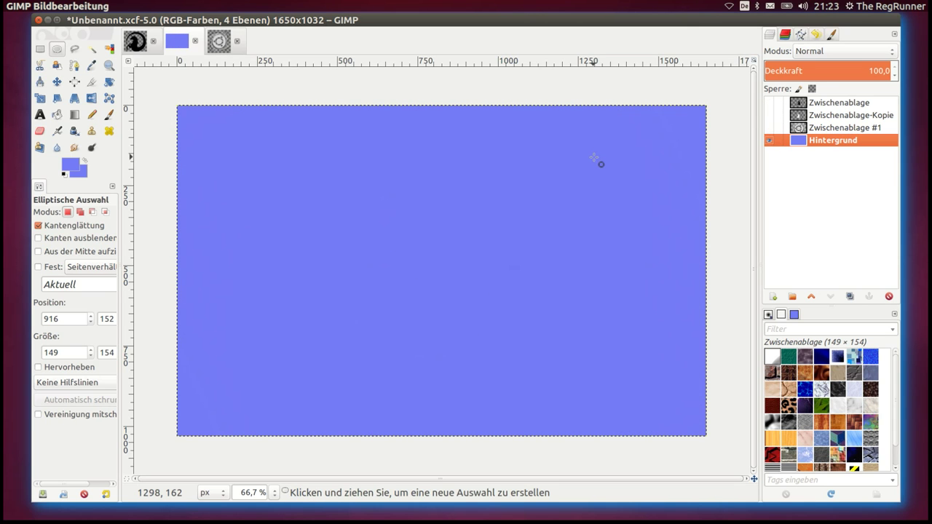
Bucket-fill Hintergrund with the blue bubble pattern, leaving only the unicorn layer visible above it
click(56, 116)
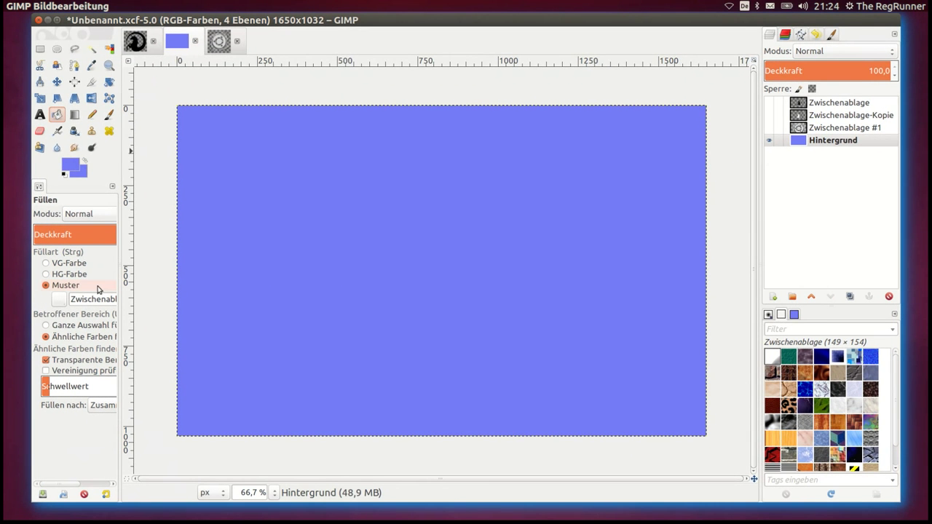
click(366, 226)
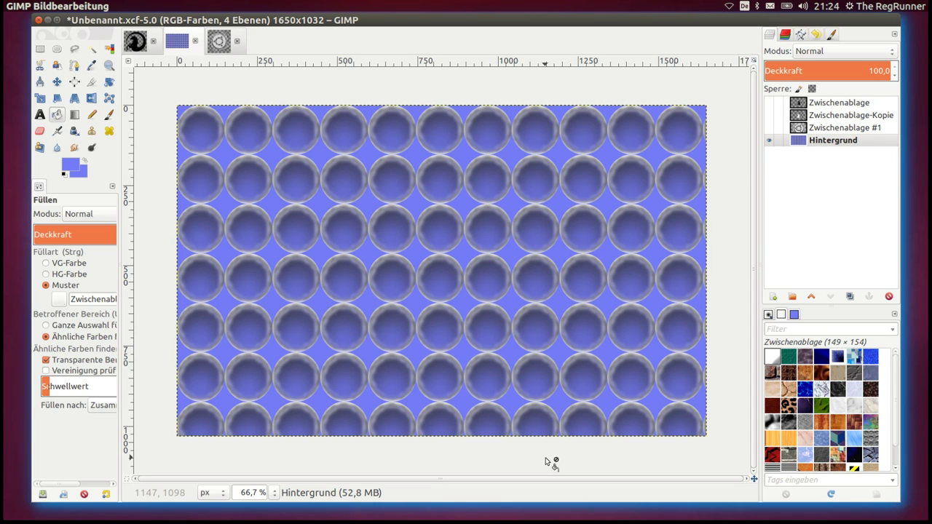
click(769, 127)
click(769, 102)
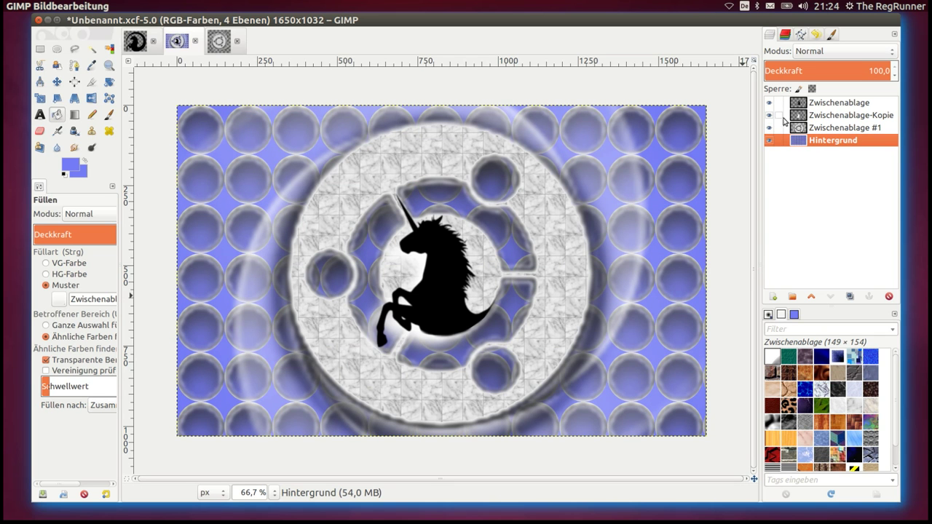
click(769, 128)
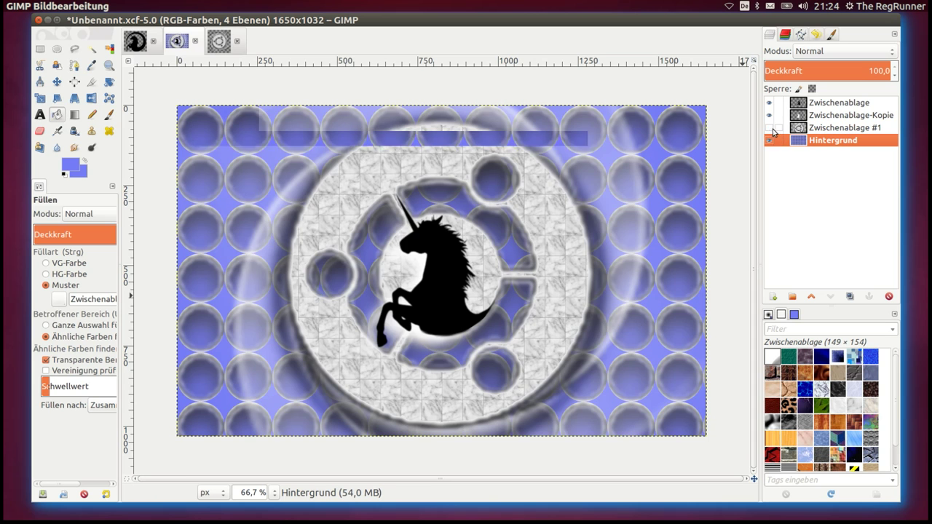
click(769, 103)
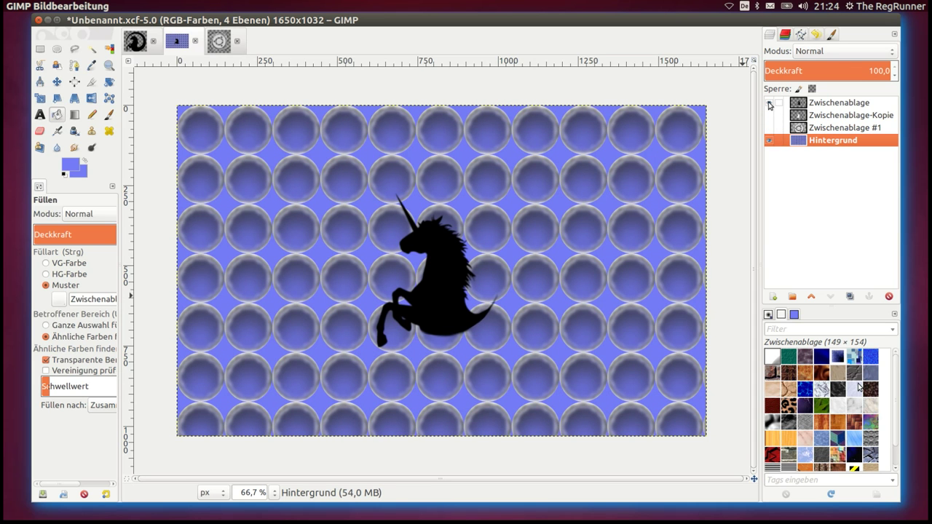
Select the Blue Grid pattern and fill six diamond gaps among the right-side bubbles
click(844, 360)
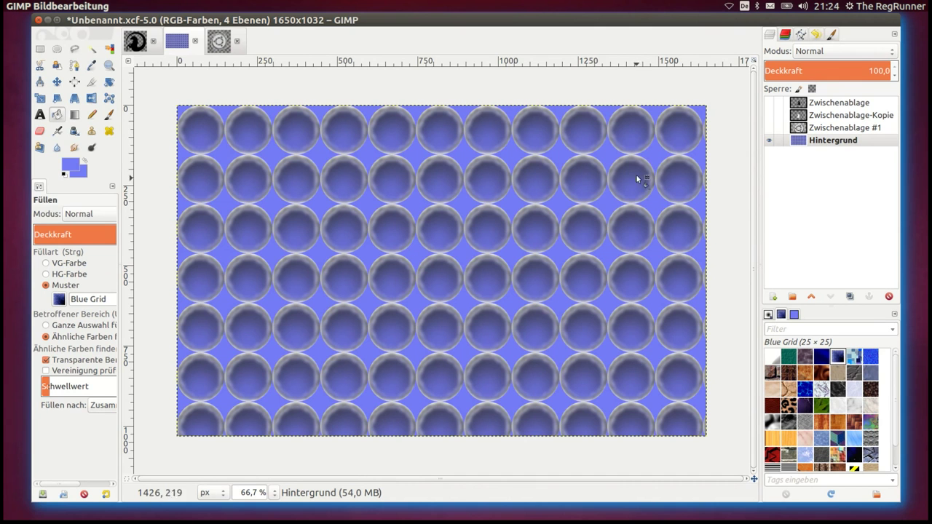
click(655, 156)
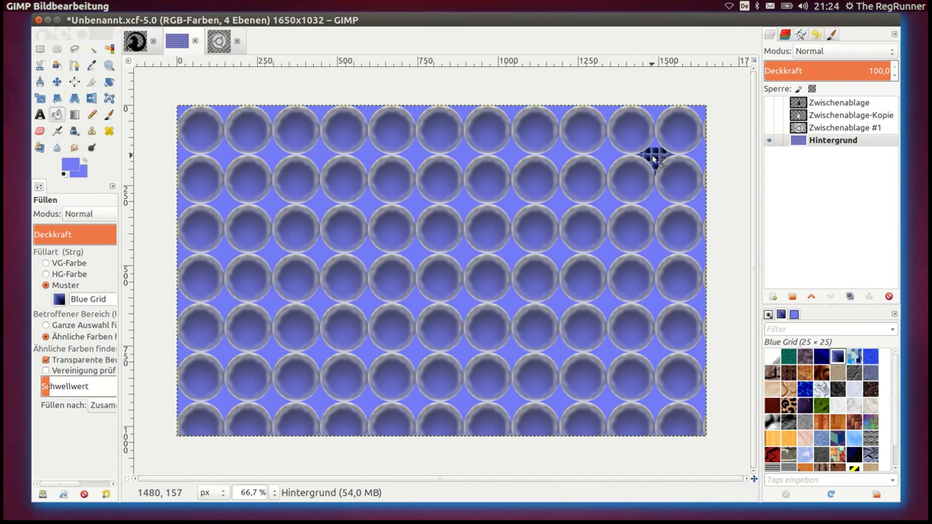
click(655, 204)
click(608, 206)
click(606, 156)
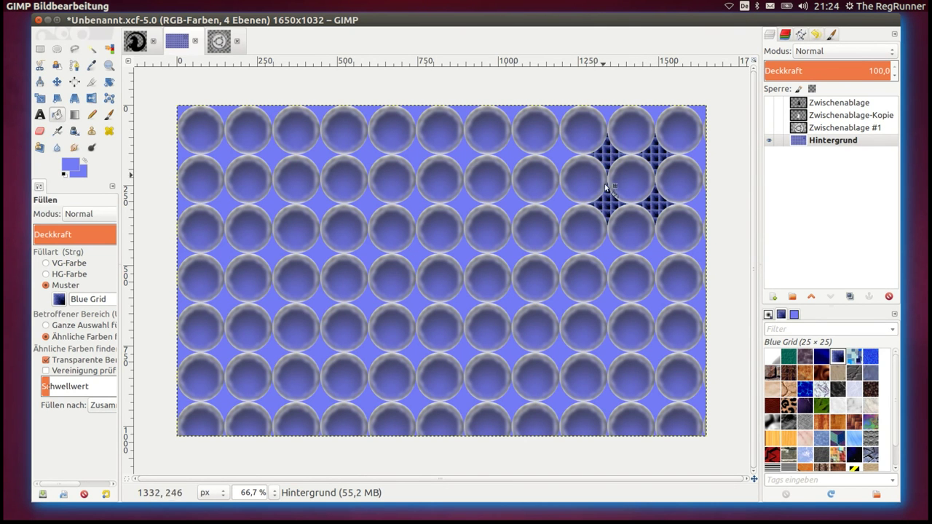
click(608, 253)
click(559, 254)
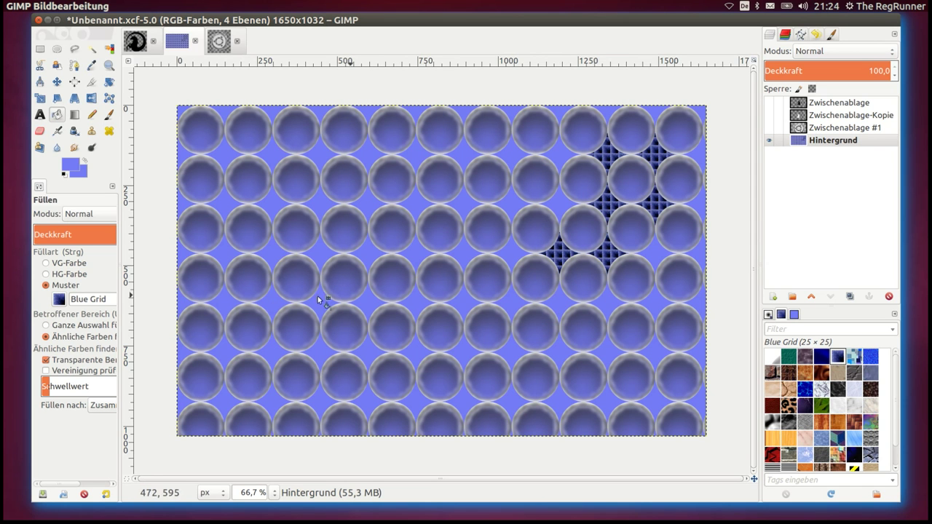
Fill eight diamond gaps among the left bubbles and three remaining right-side gaps with Blue Grid
click(224, 352)
click(226, 302)
click(270, 304)
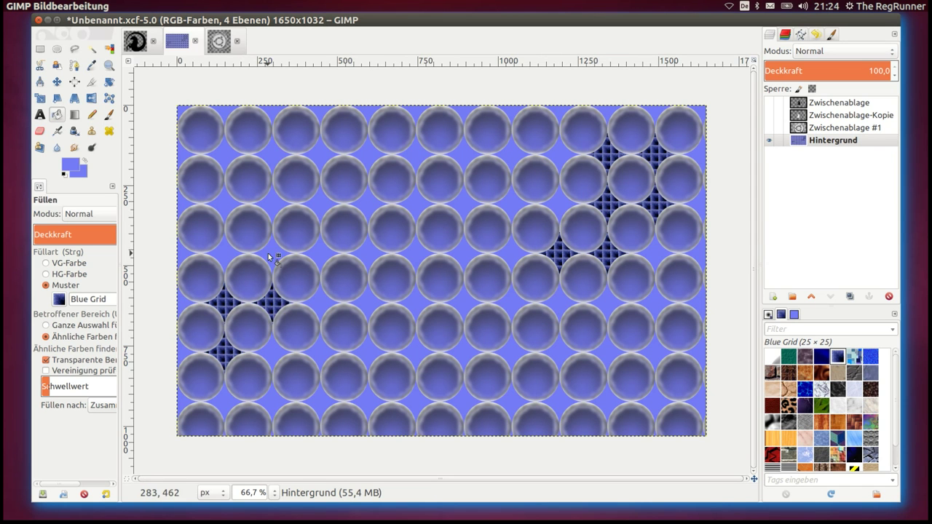
click(271, 255)
click(320, 253)
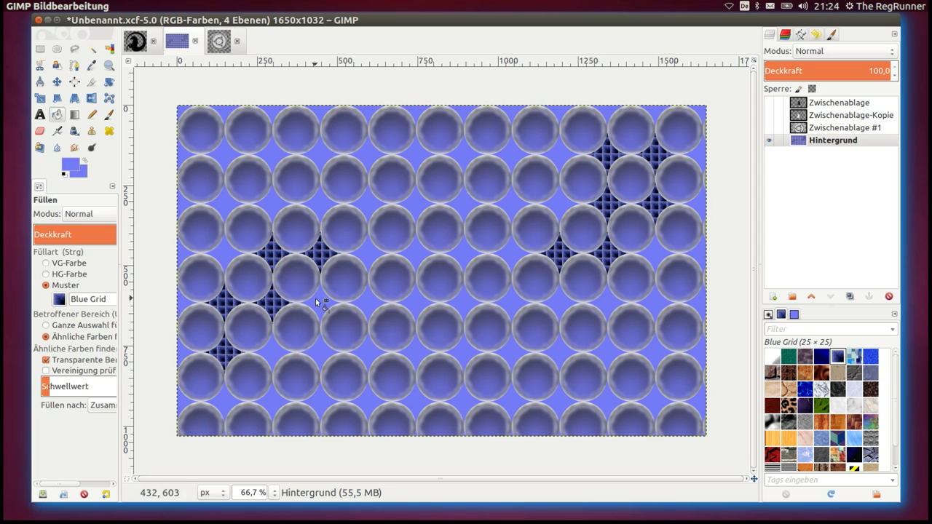
click(319, 302)
click(315, 350)
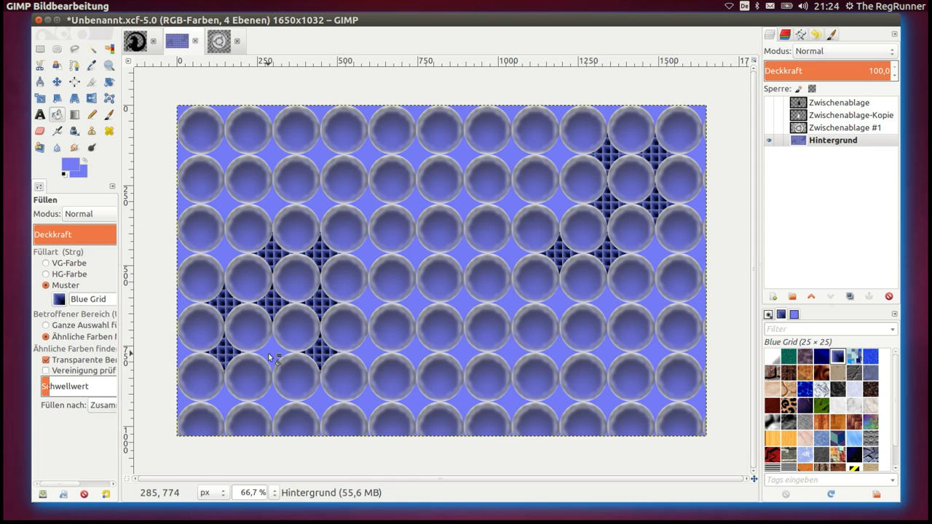
click(269, 353)
click(557, 150)
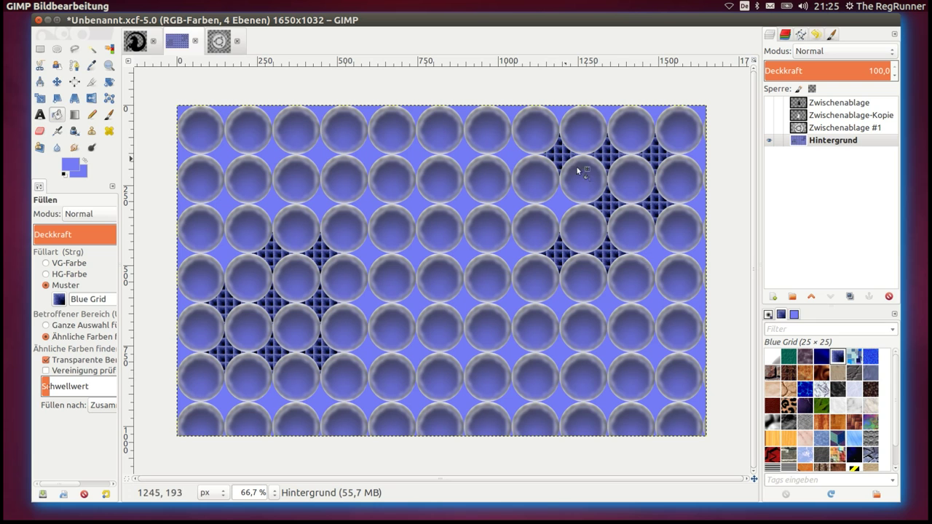
click(654, 306)
click(654, 258)
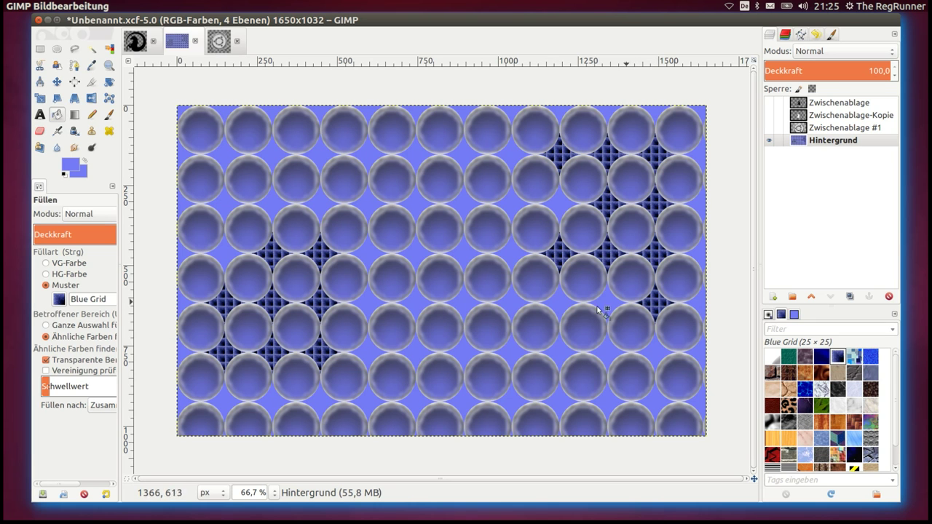
Apply a Gaussian blur with radius 14 to the Hintergrund background layer
click(804, 146)
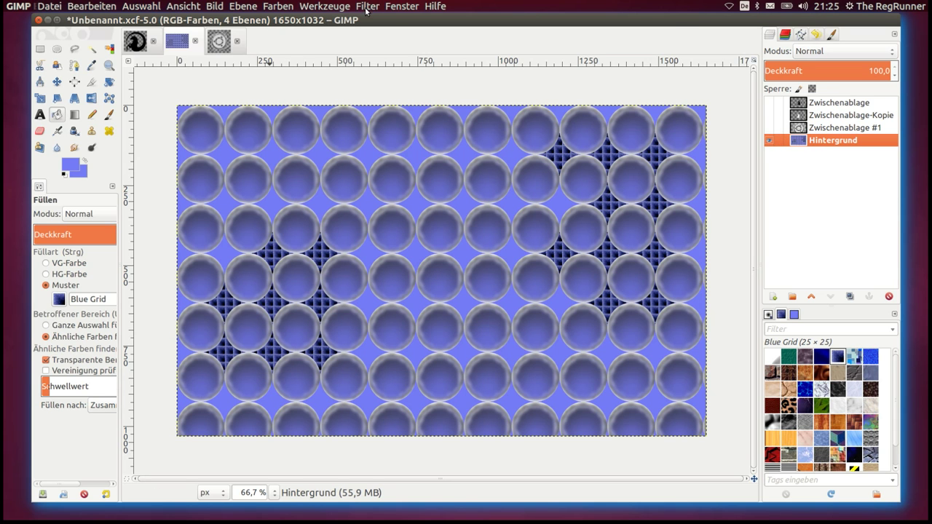
click(367, 8)
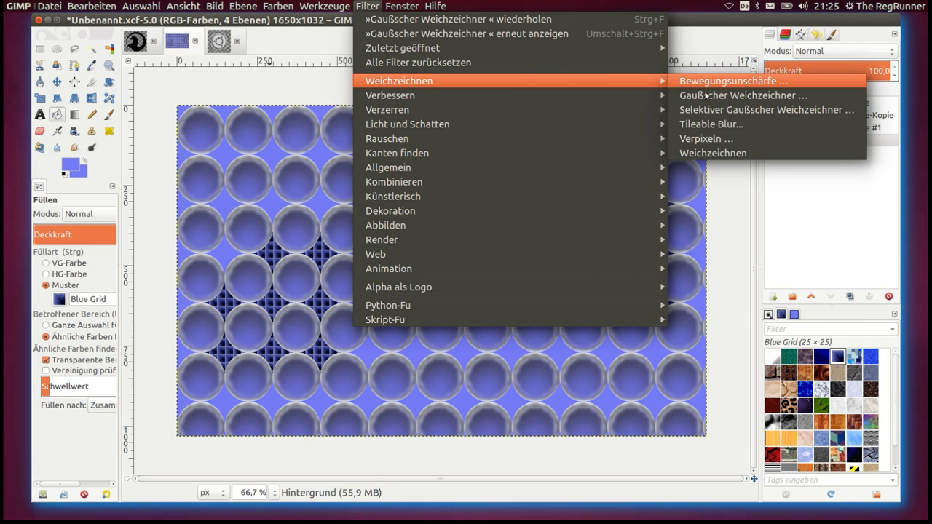
click(743, 95)
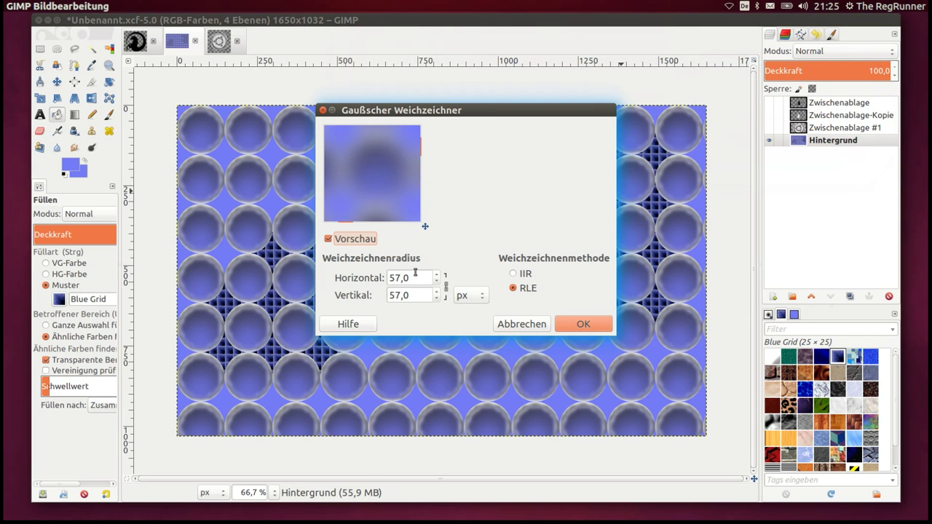
key(BackSpace)
key(BackSpace)
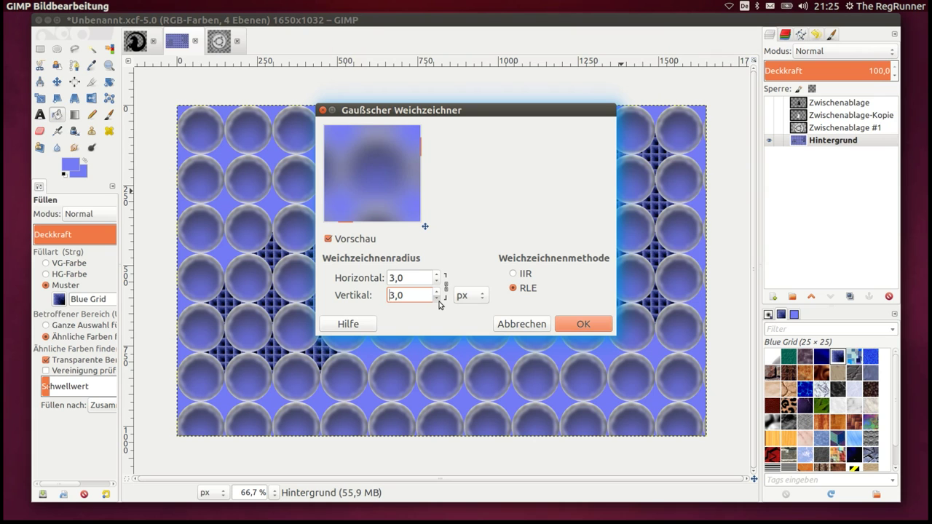
text(2)
click(438, 292)
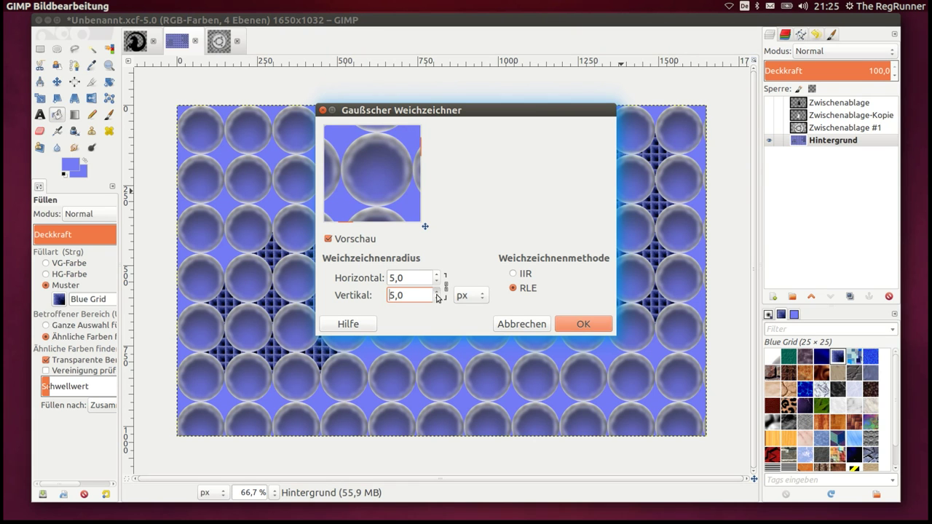
click(438, 292)
click(437, 292)
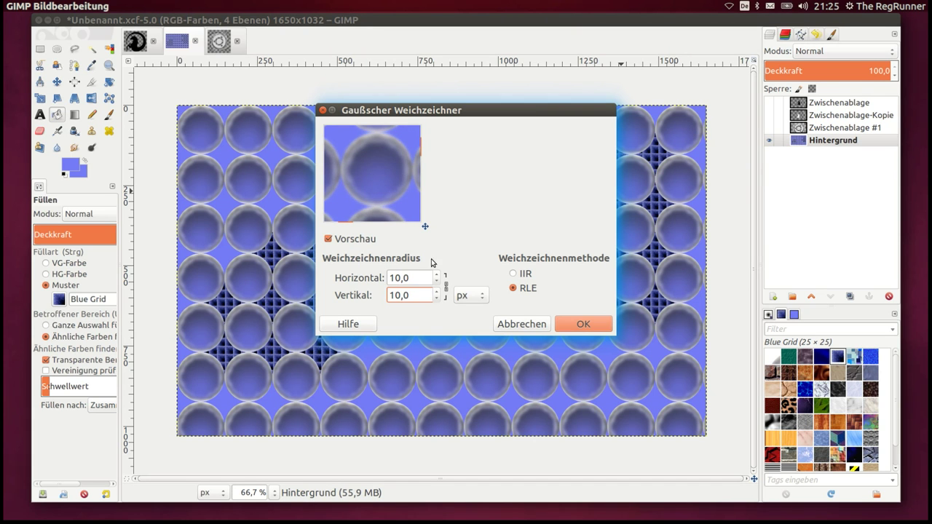
click(437, 292)
click(437, 292)
click(437, 292)
click(598, 328)
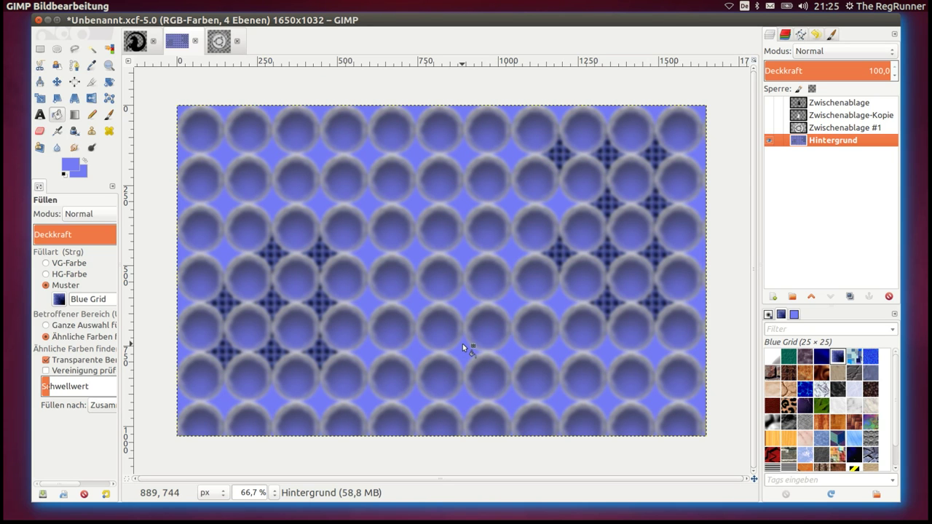
Show the marble Ubuntu logo, white glow and black unicorn layers again
click(769, 129)
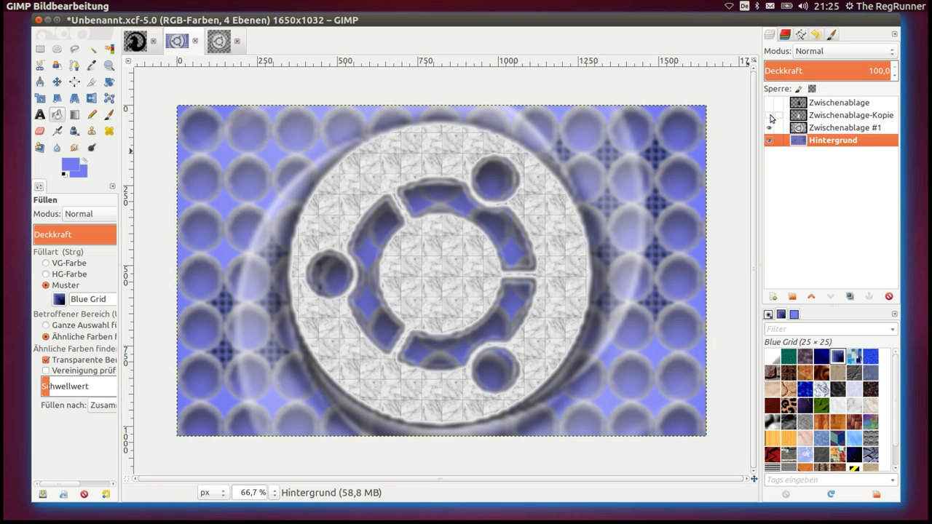
click(770, 117)
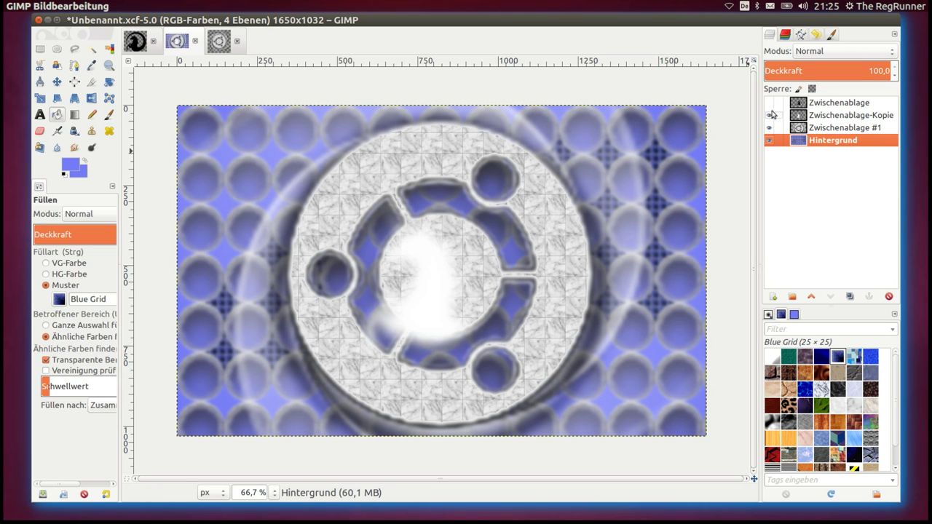
click(771, 103)
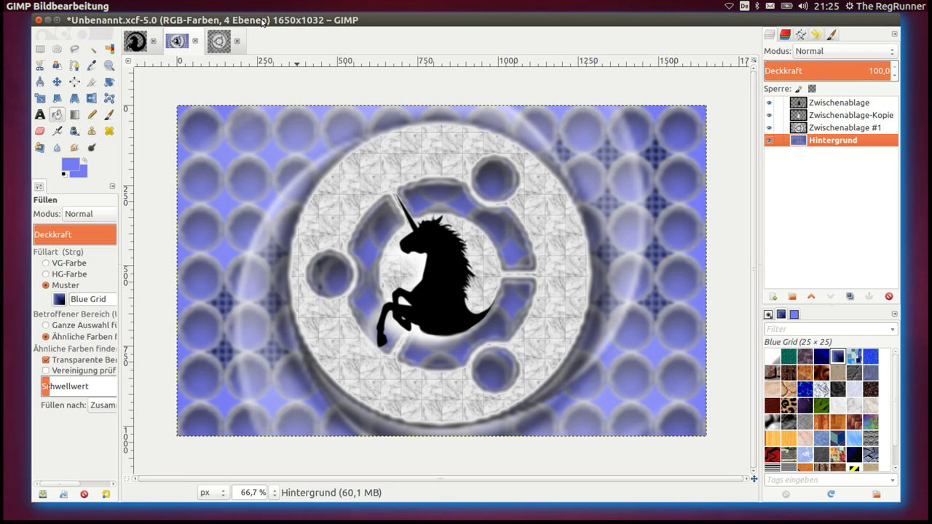
Set the Hintergrund layer's Brightness-Contrast contrast to 72, then zoom in and out to inspect
drag(262, 20, 261, 20)
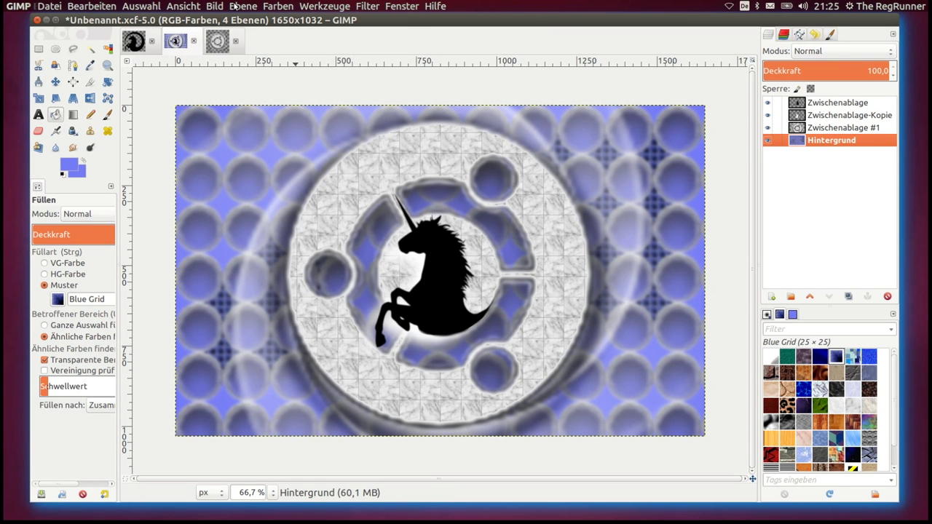
click(266, 6)
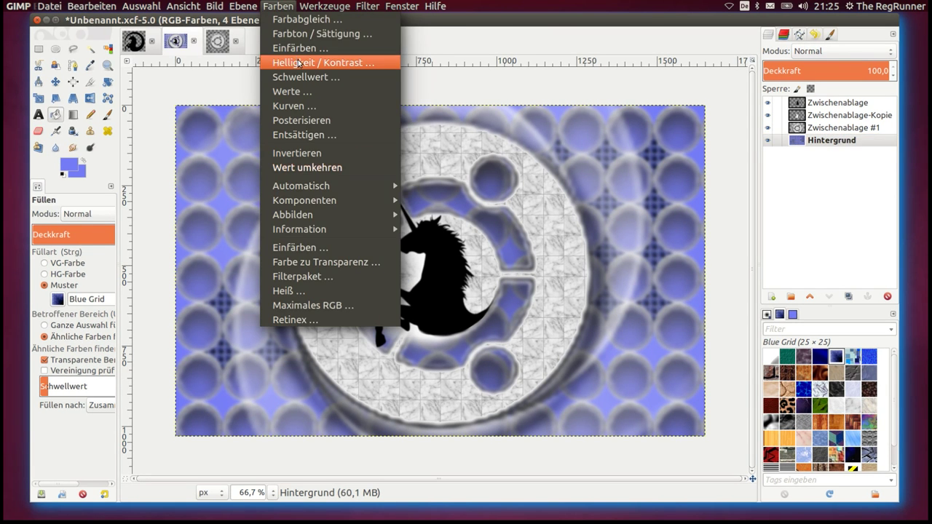
click(298, 62)
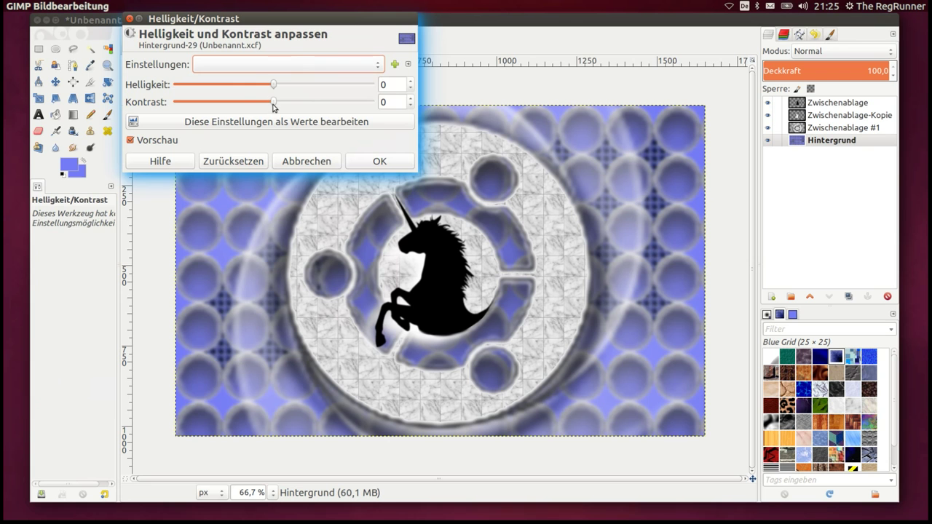
drag(275, 107, 337, 109)
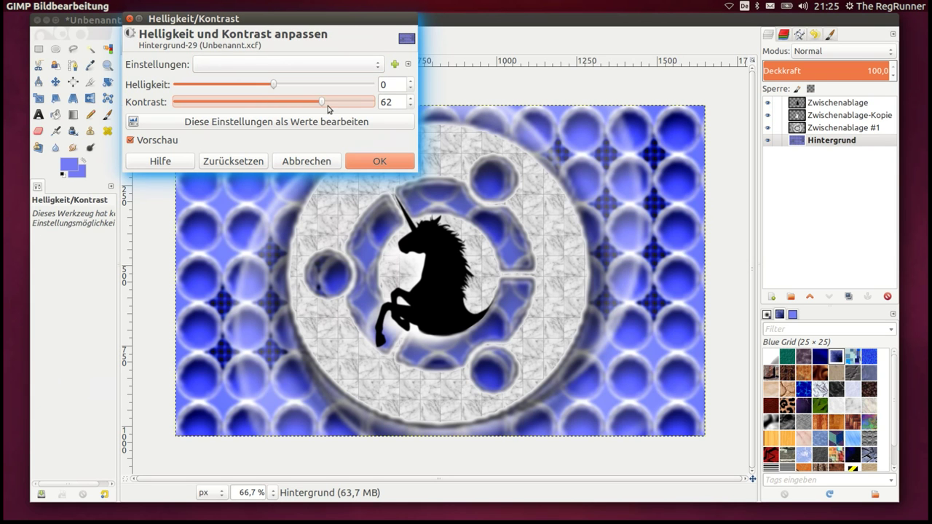
drag(337, 109, 329, 109)
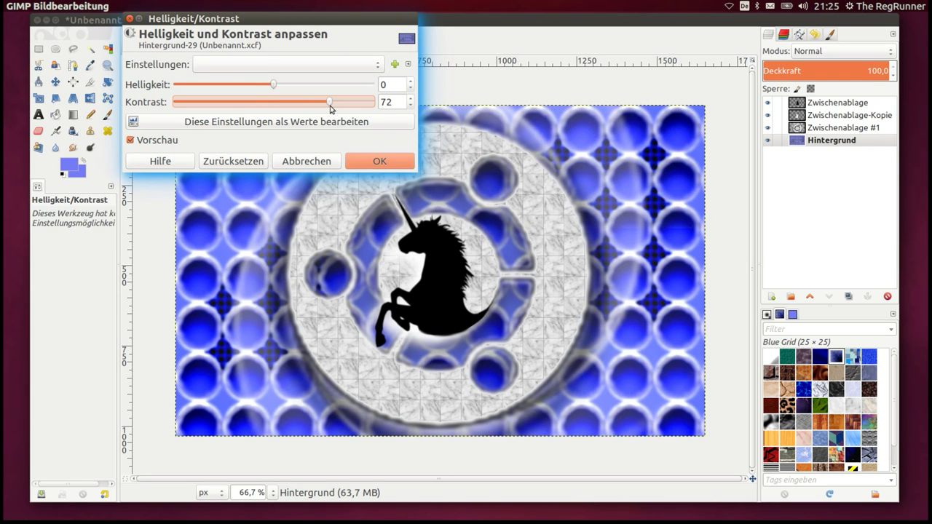
click(364, 161)
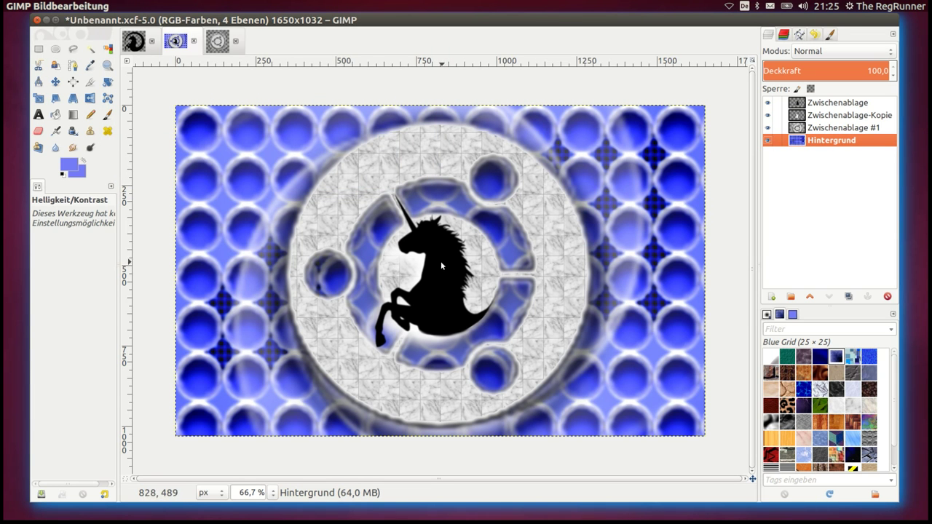
scroll(439, 261, up, 2)
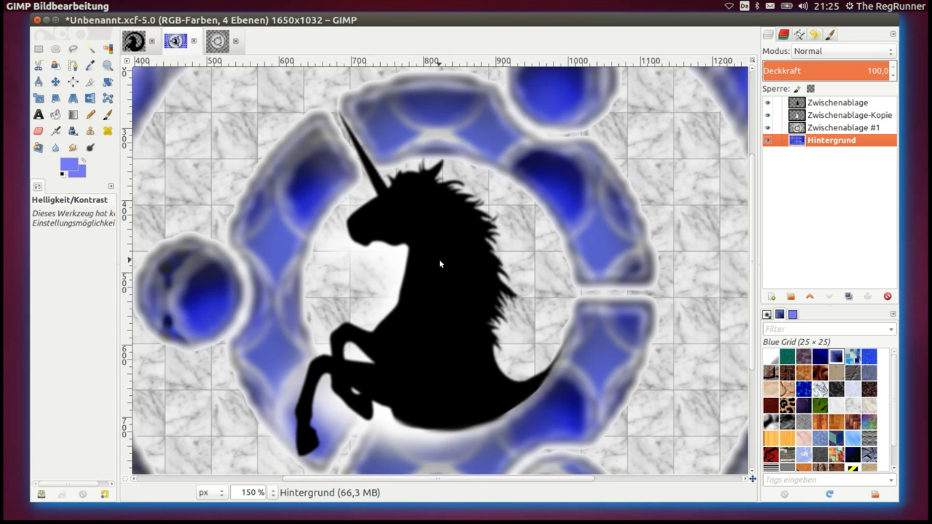
scroll(440, 263, down, 1)
scroll(439, 264, down, 1)
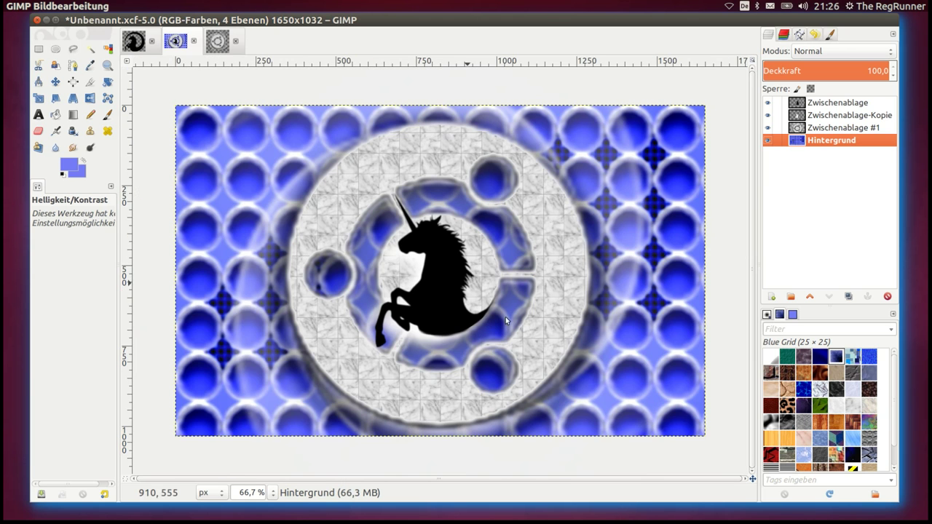